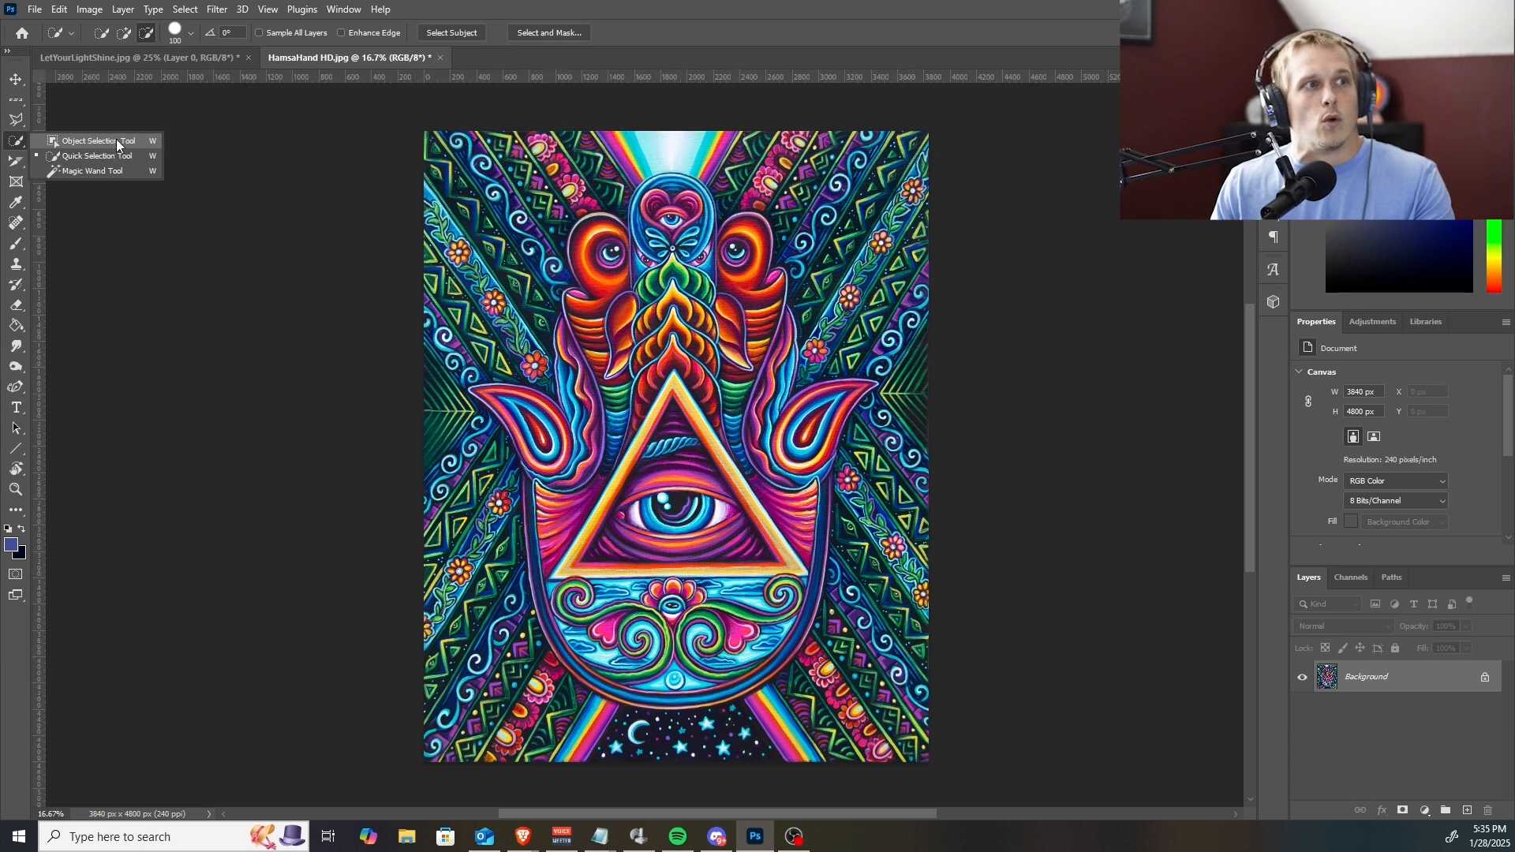
# Select the hamsa hand with the Object Selection tool, framing nearly the whole artwork.
pyautogui.click(125, 140)
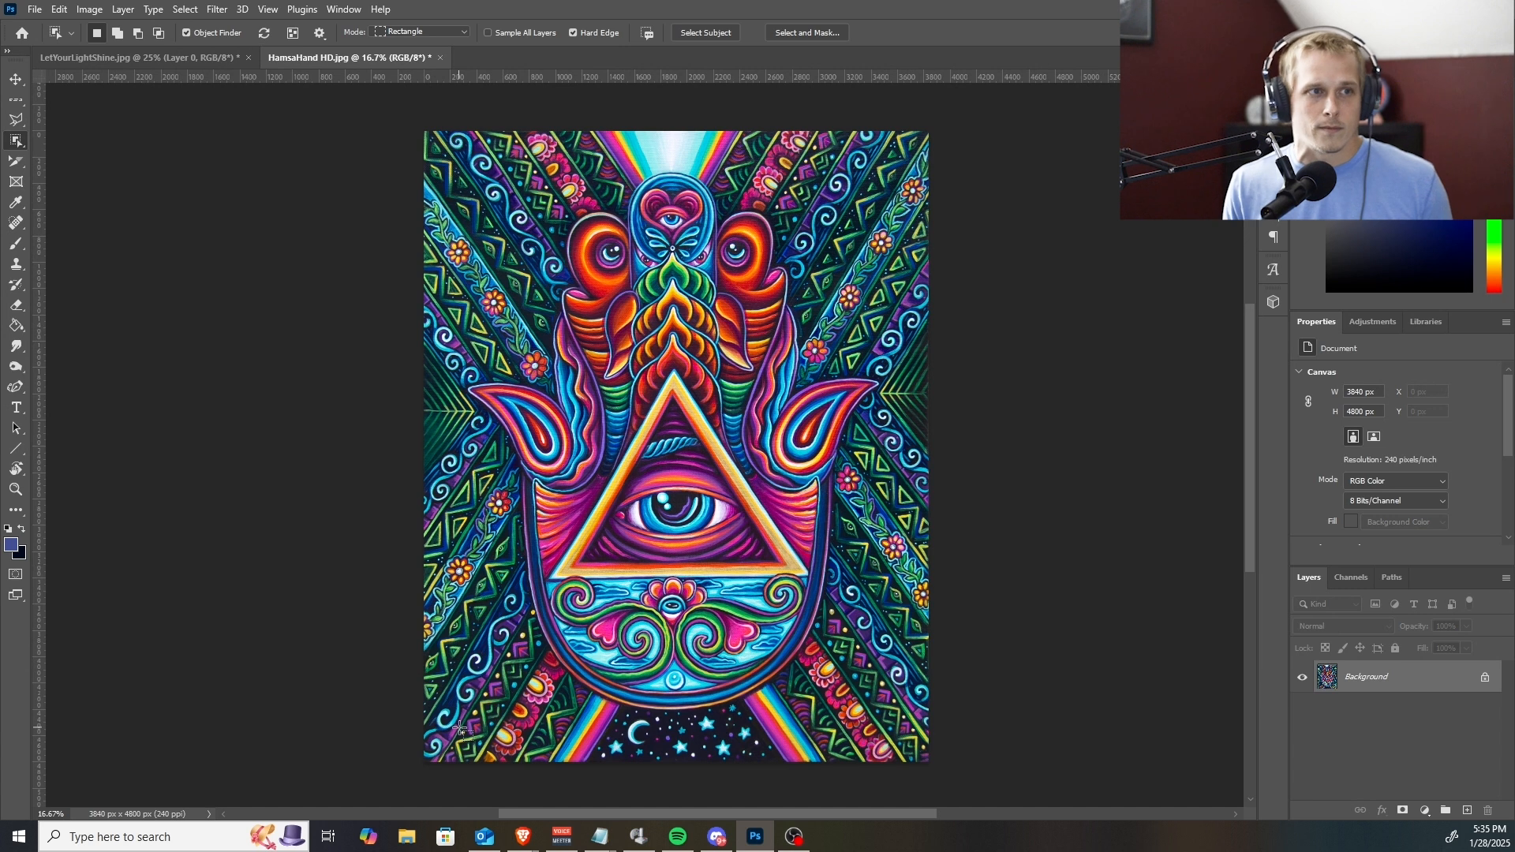
pyautogui.moveTo(461, 729); pyautogui.dragTo(885, 169)
pyautogui.press('space')
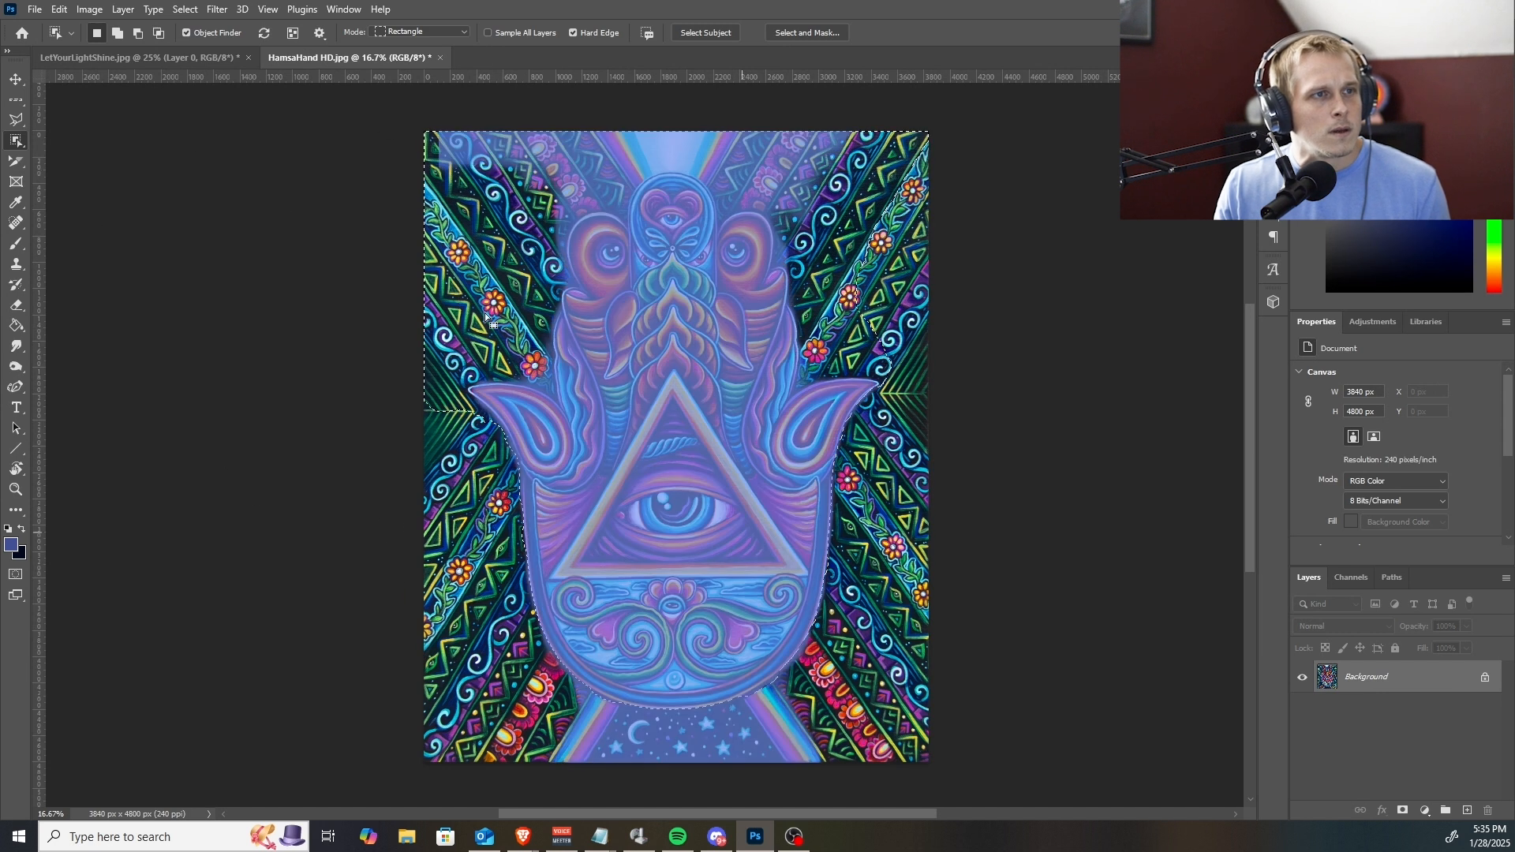
# Subtract the patterned background on both sides of the fingers and the light rays above them from the selection with the Quick Selection tool.
pyautogui.rightClick(26, 146)
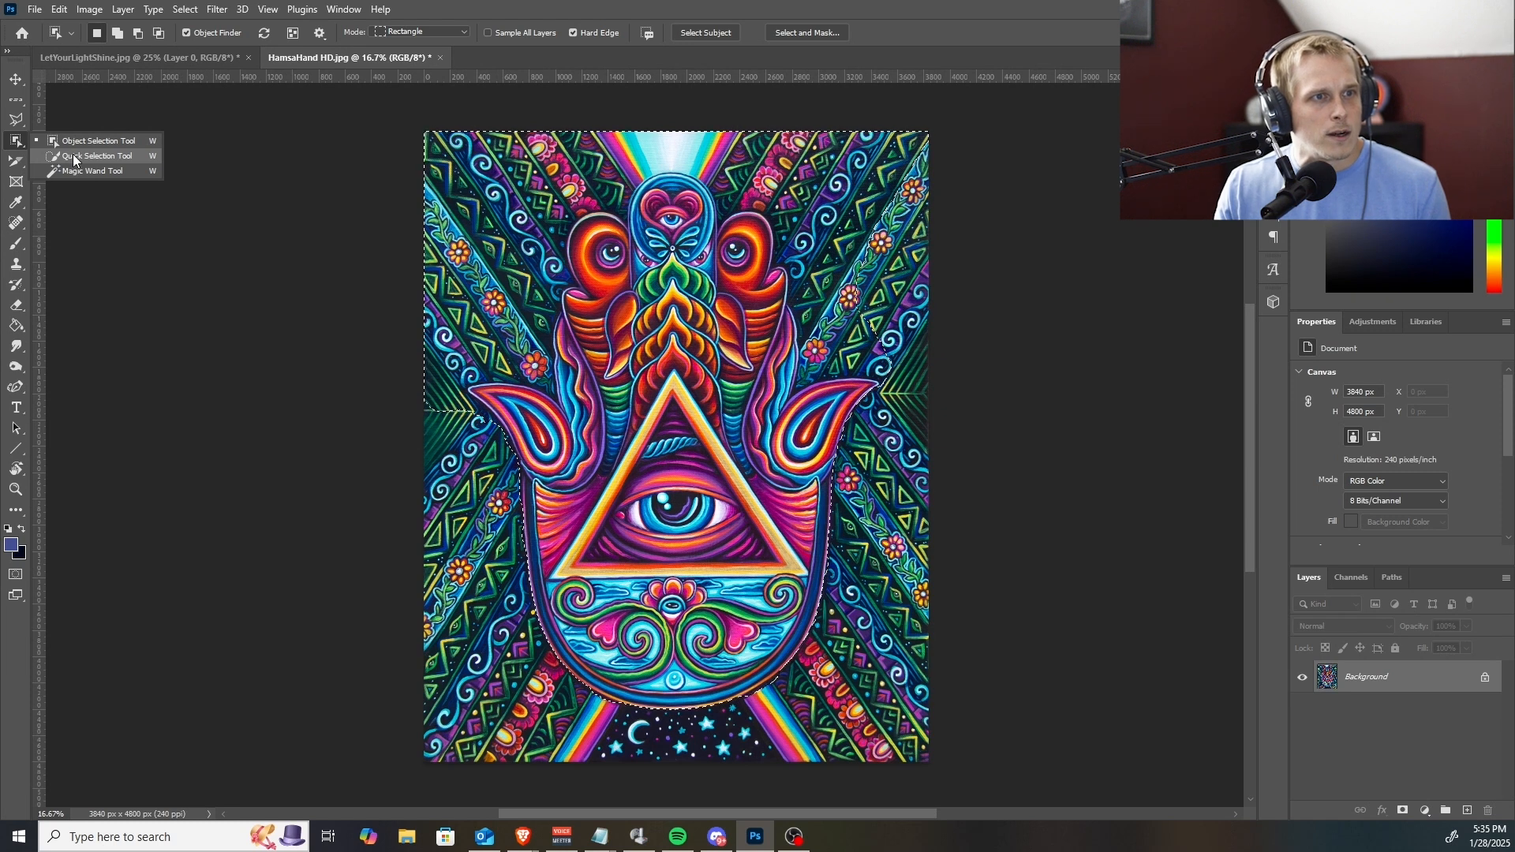
pyautogui.click(72, 155)
pyautogui.moveTo(443, 411); pyautogui.dragTo(440, 381)
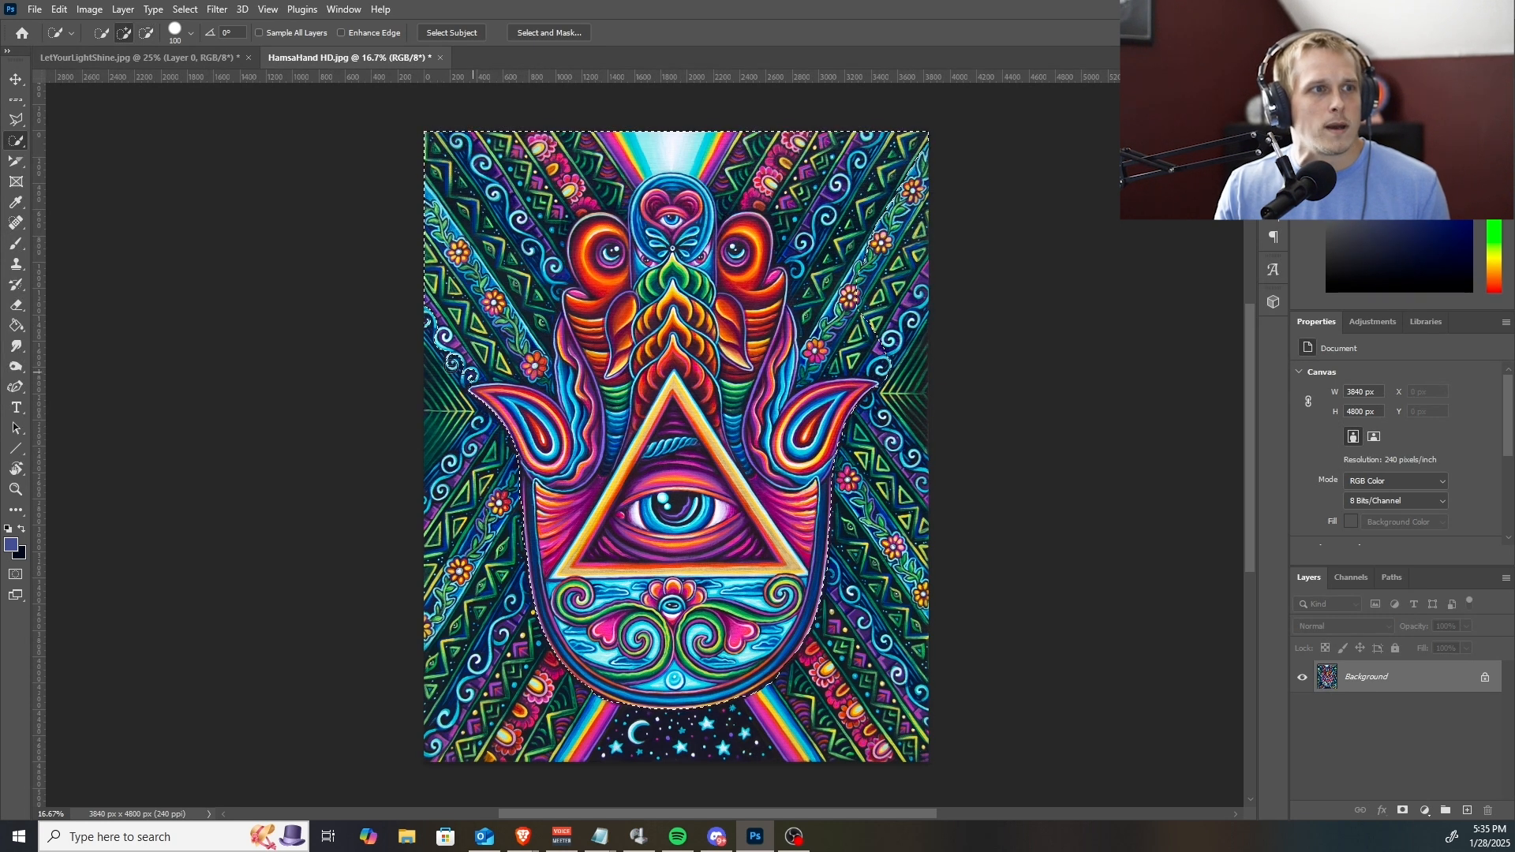
pyautogui.moveTo(457, 368)
pyautogui.keyDown('alt'); pyautogui.mouseDown()
pyautogui.moveTo(524, 361)
pyautogui.moveTo(545, 246)
pyautogui.moveTo(594, 144)
pyautogui.moveTo(545, 182)
pyautogui.moveTo(514, 139)
pyautogui.moveTo(543, 133)
pyautogui.mouseUp(); pyautogui.keyUp('alt')
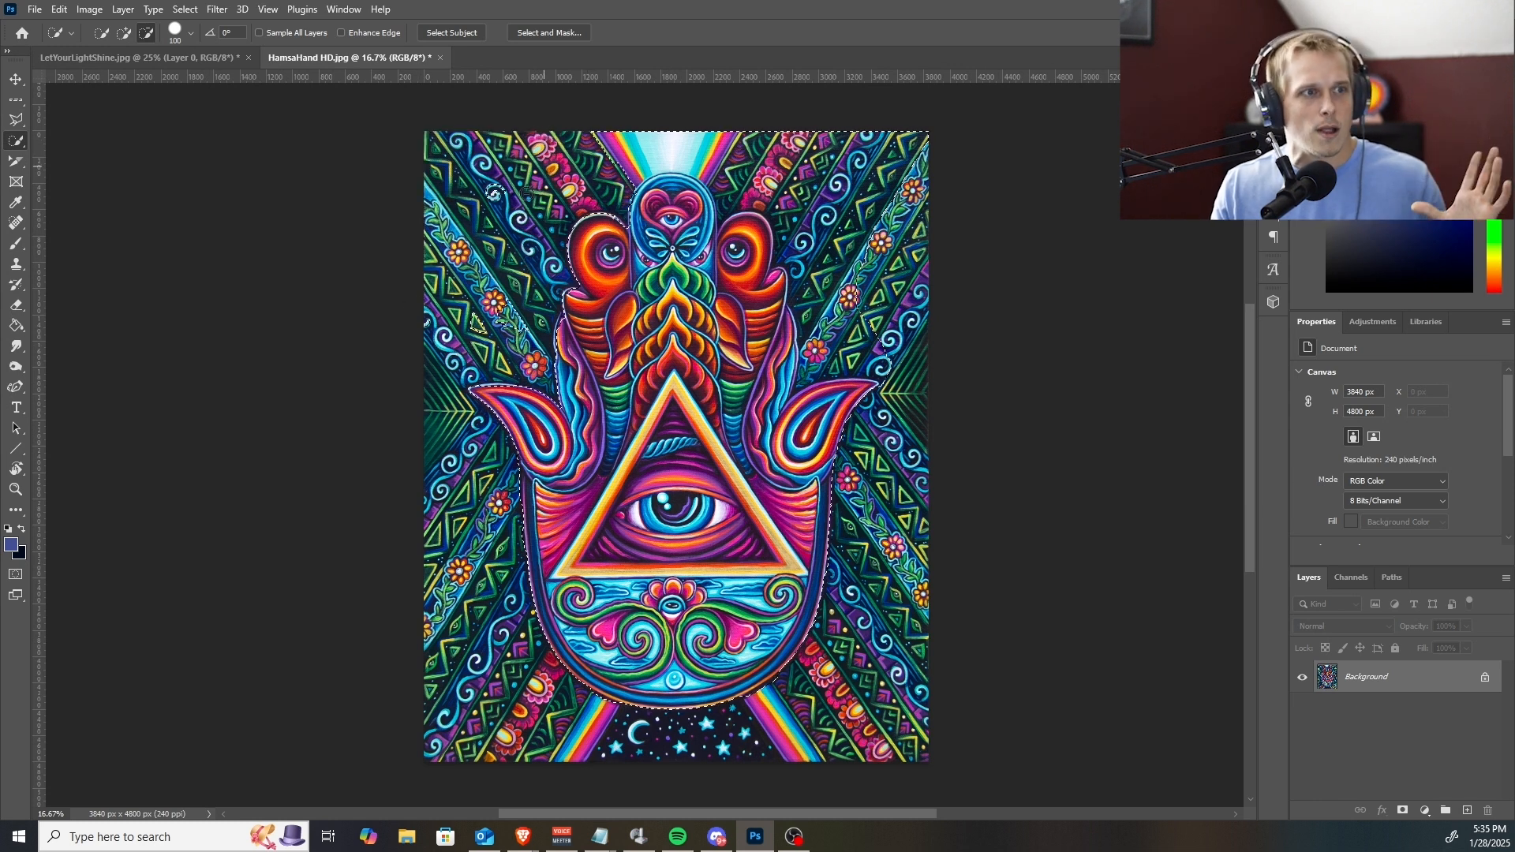
pyautogui.moveTo(637, 164)
pyautogui.keyDown('alt'); pyautogui.mouseDown()
pyautogui.moveTo(722, 157)
pyautogui.moveTo(773, 182)
pyautogui.moveTo(859, 151)
pyautogui.moveTo(874, 173)
pyautogui.moveTo(858, 211)
pyautogui.moveTo(745, 171)
pyautogui.moveTo(830, 211)
pyautogui.moveTo(824, 198)
pyautogui.moveTo(831, 245)
pyautogui.moveTo(783, 253)
pyautogui.moveTo(818, 257)
pyautogui.moveTo(819, 310)
pyautogui.moveTo(859, 312)
pyautogui.moveTo(902, 196)
pyautogui.mouseUp(); pyautogui.keyUp('alt')
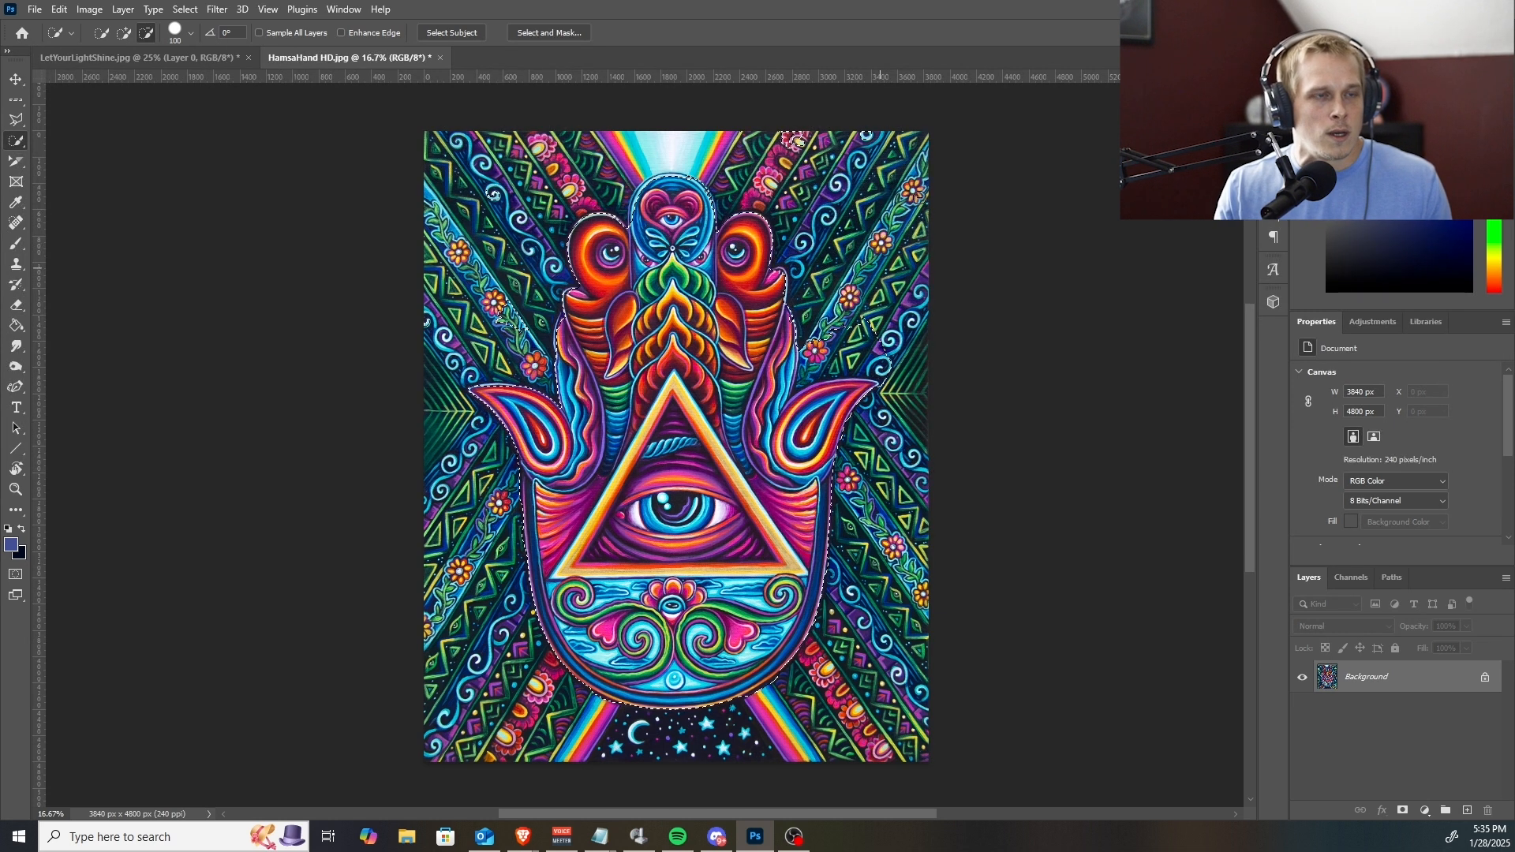
pyautogui.moveTo(853, 293)
pyautogui.keyDown('alt'); pyautogui.mouseDown()
pyautogui.moveTo(829, 339)
pyautogui.moveTo(876, 335)
pyautogui.moveTo(810, 345)
pyautogui.moveTo(870, 360)
pyautogui.mouseUp(); pyautogui.keyUp('alt')
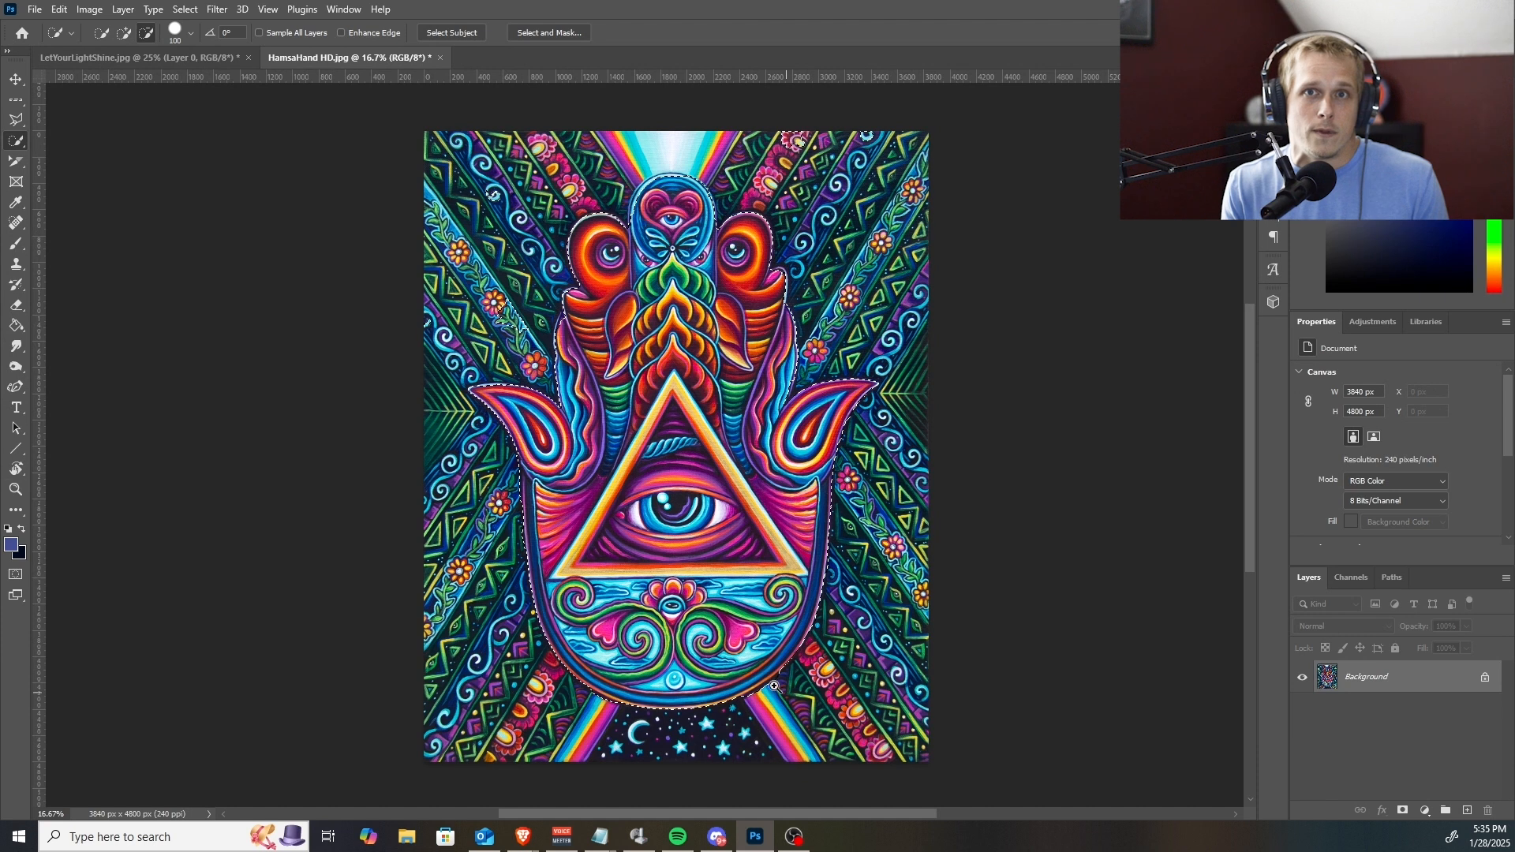
# Subtract the background spilling past the palm's curved lower edge on both sides from the selection.
pyautogui.scroll(3, 779, 689)
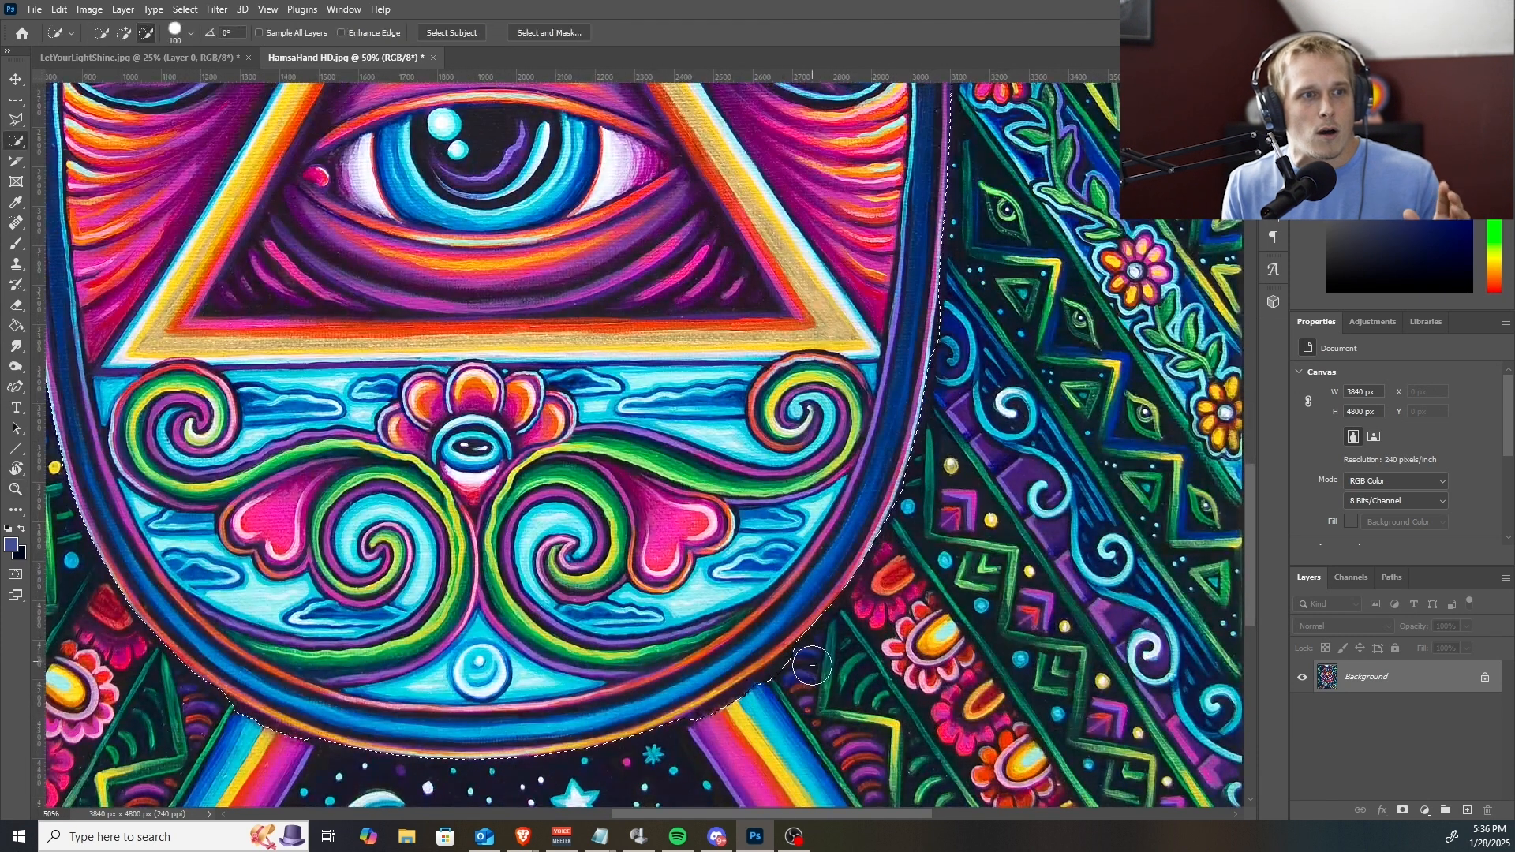
pyautogui.moveTo(811, 665); pyautogui.dragTo(711, 746)
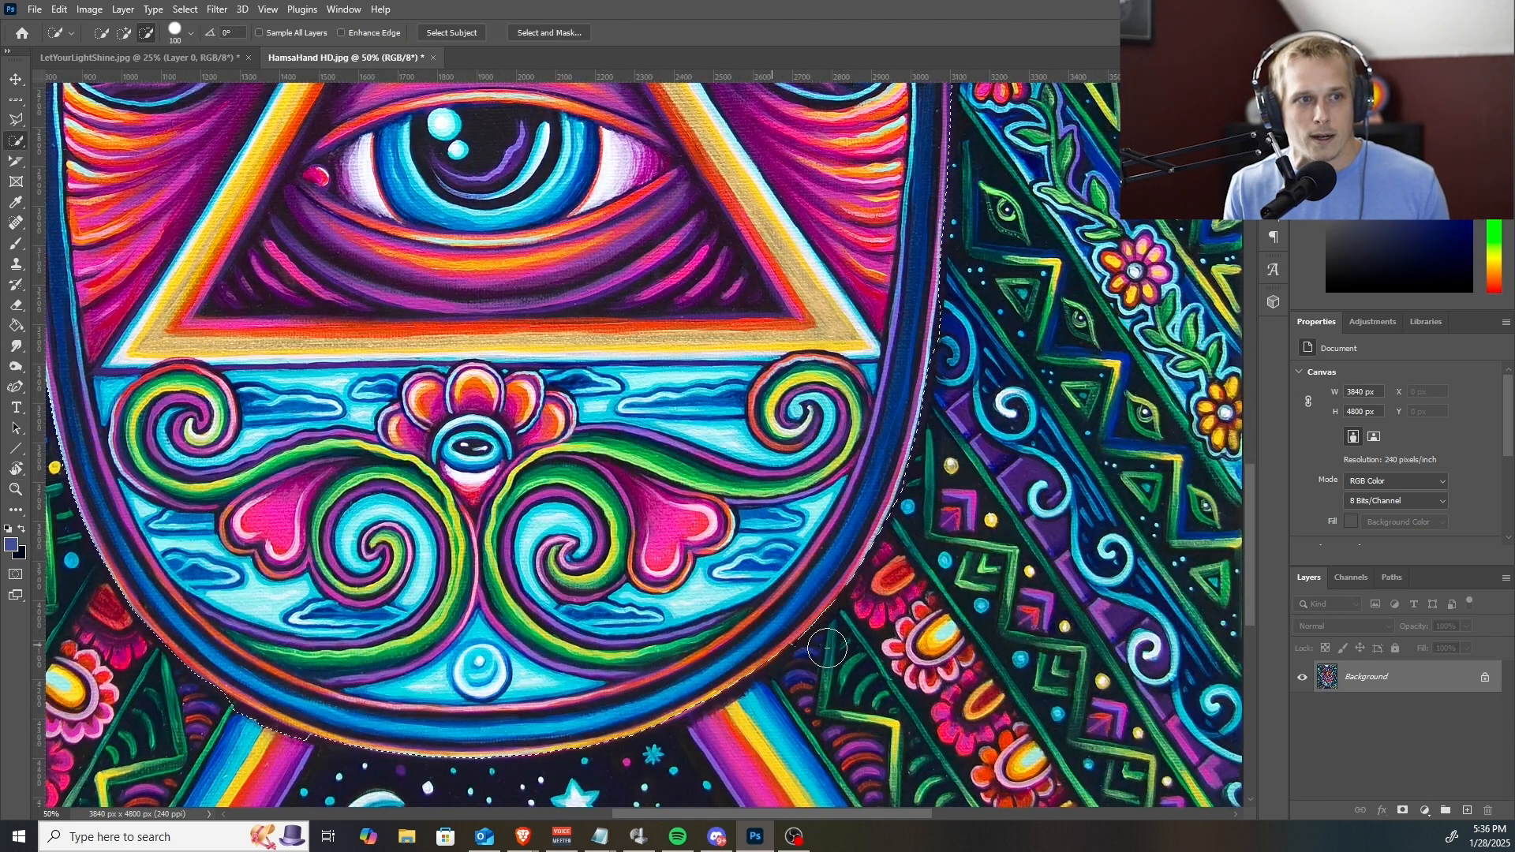
pyautogui.press('z')
pyautogui.keyDown('alt'); pyautogui.click(484, 544); pyautogui.keyUp('alt')
pyautogui.click(284, 638)
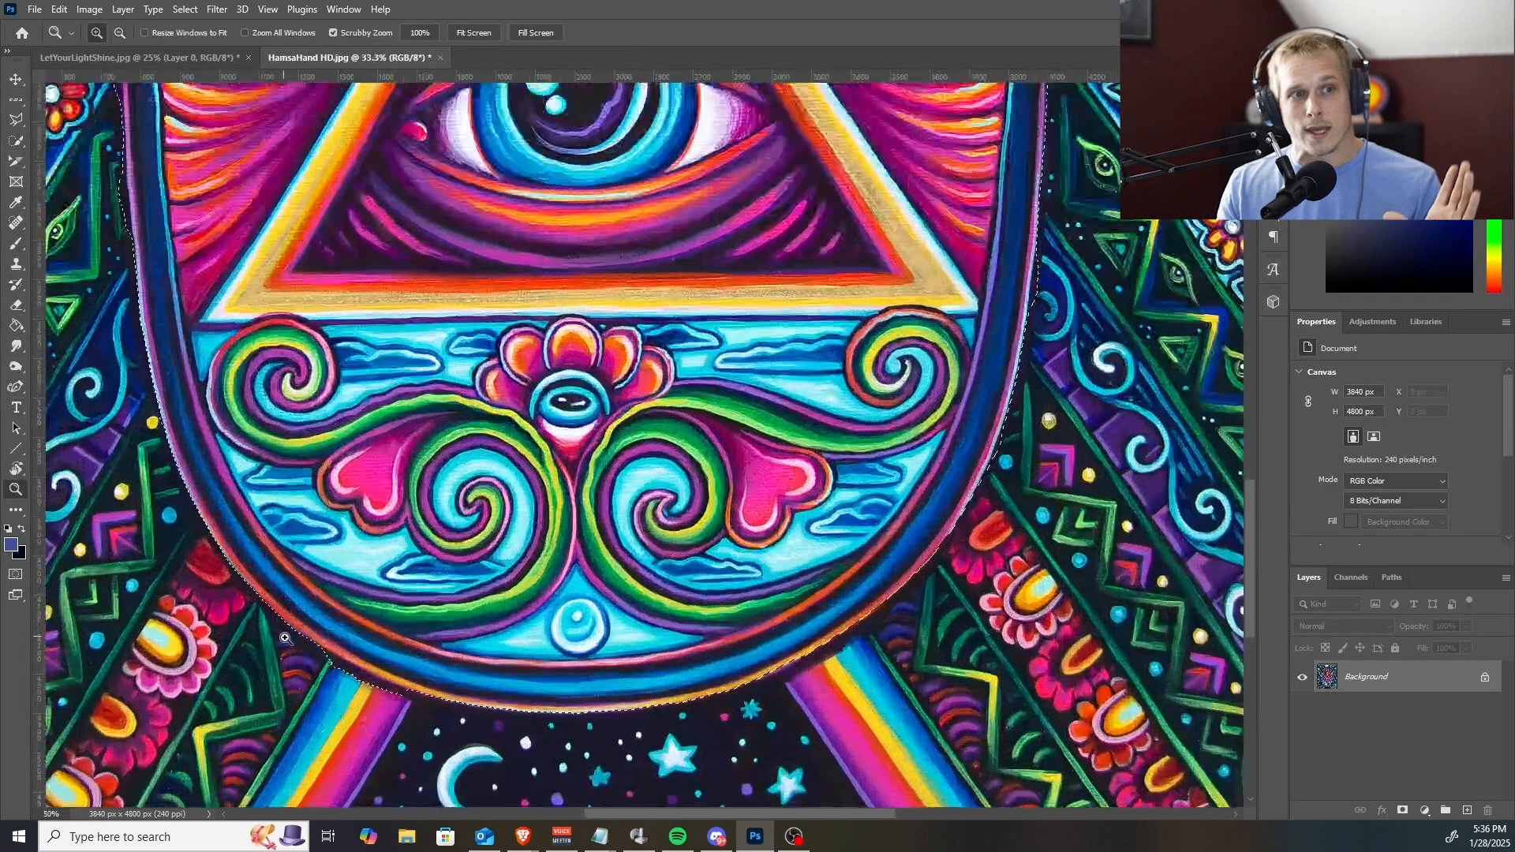
pyautogui.click(285, 637)
pyautogui.press('w')
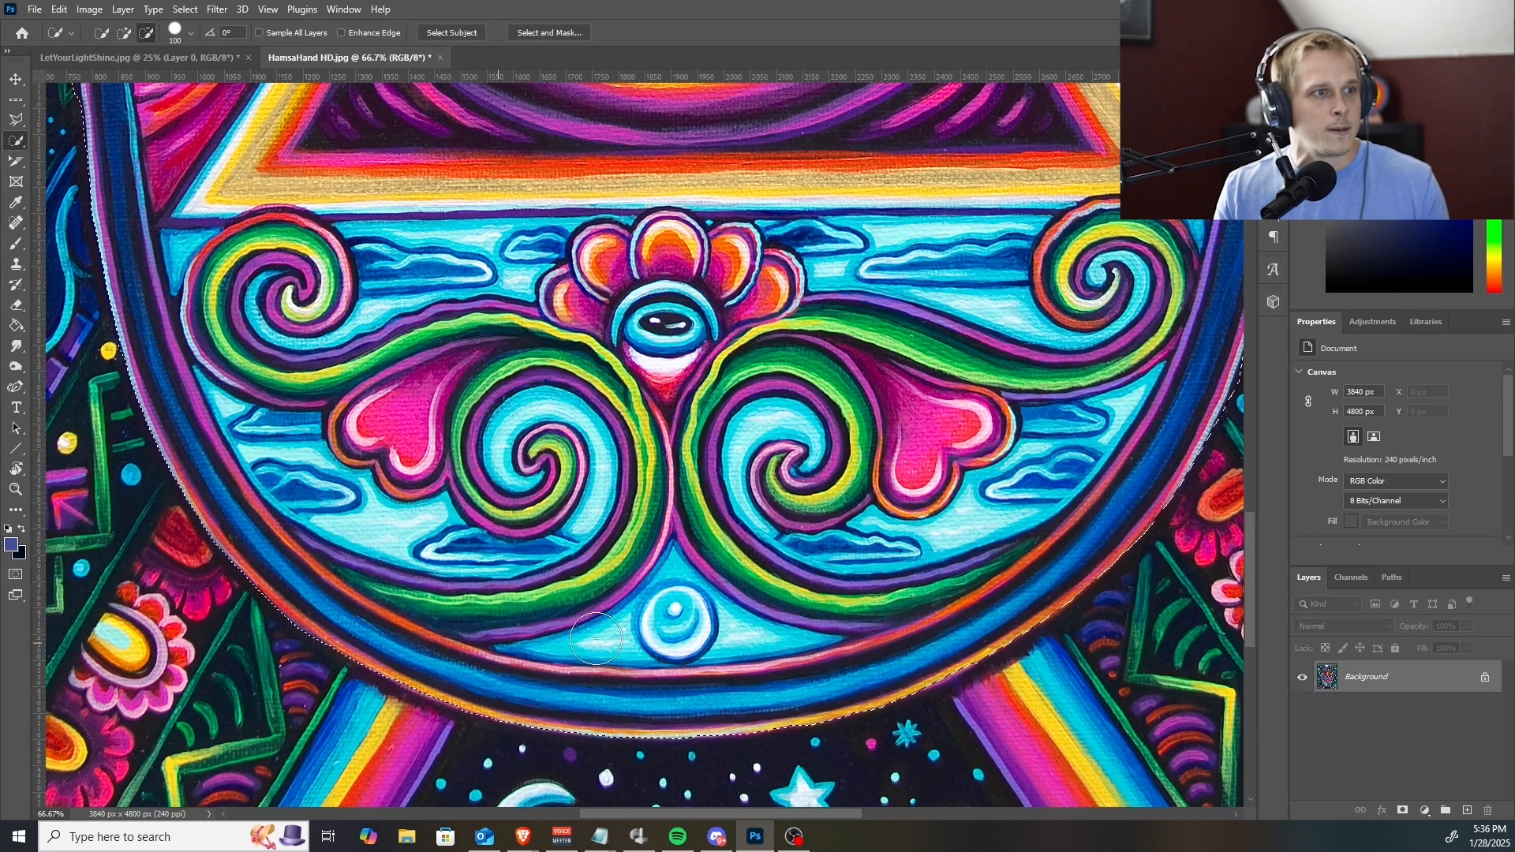
# Subtract the dark background strip along the palm's left edge from the selection.
pyautogui.press('z')
pyautogui.keyDown('alt'); pyautogui.click(510, 513); pyautogui.keyUp('alt')
pyautogui.keyDown('alt'); pyautogui.click(510, 513); pyautogui.keyUp('alt')
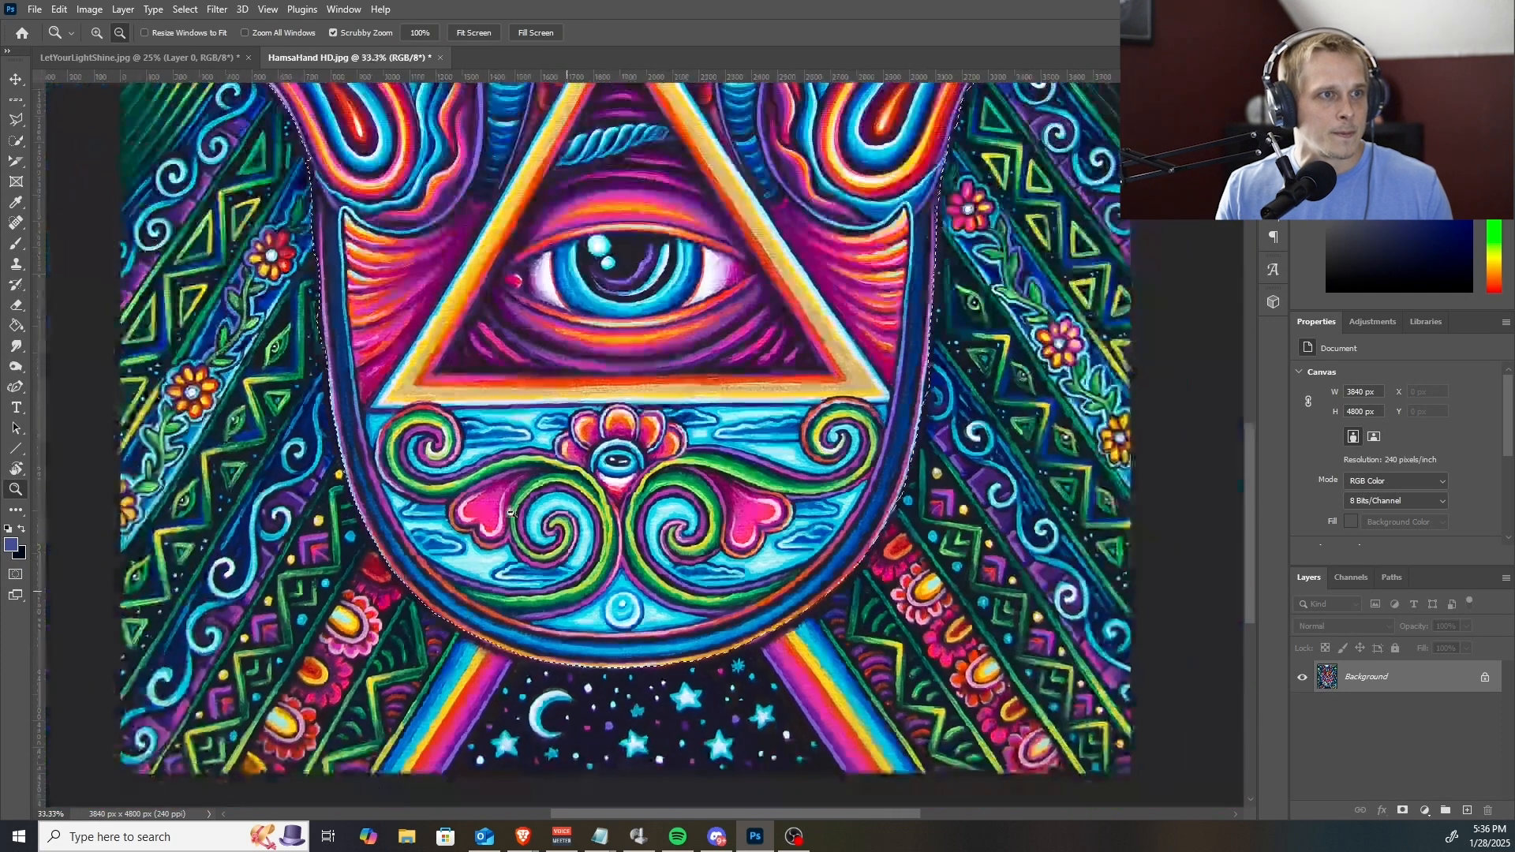
pyautogui.click(276, 252)
pyautogui.press('w')
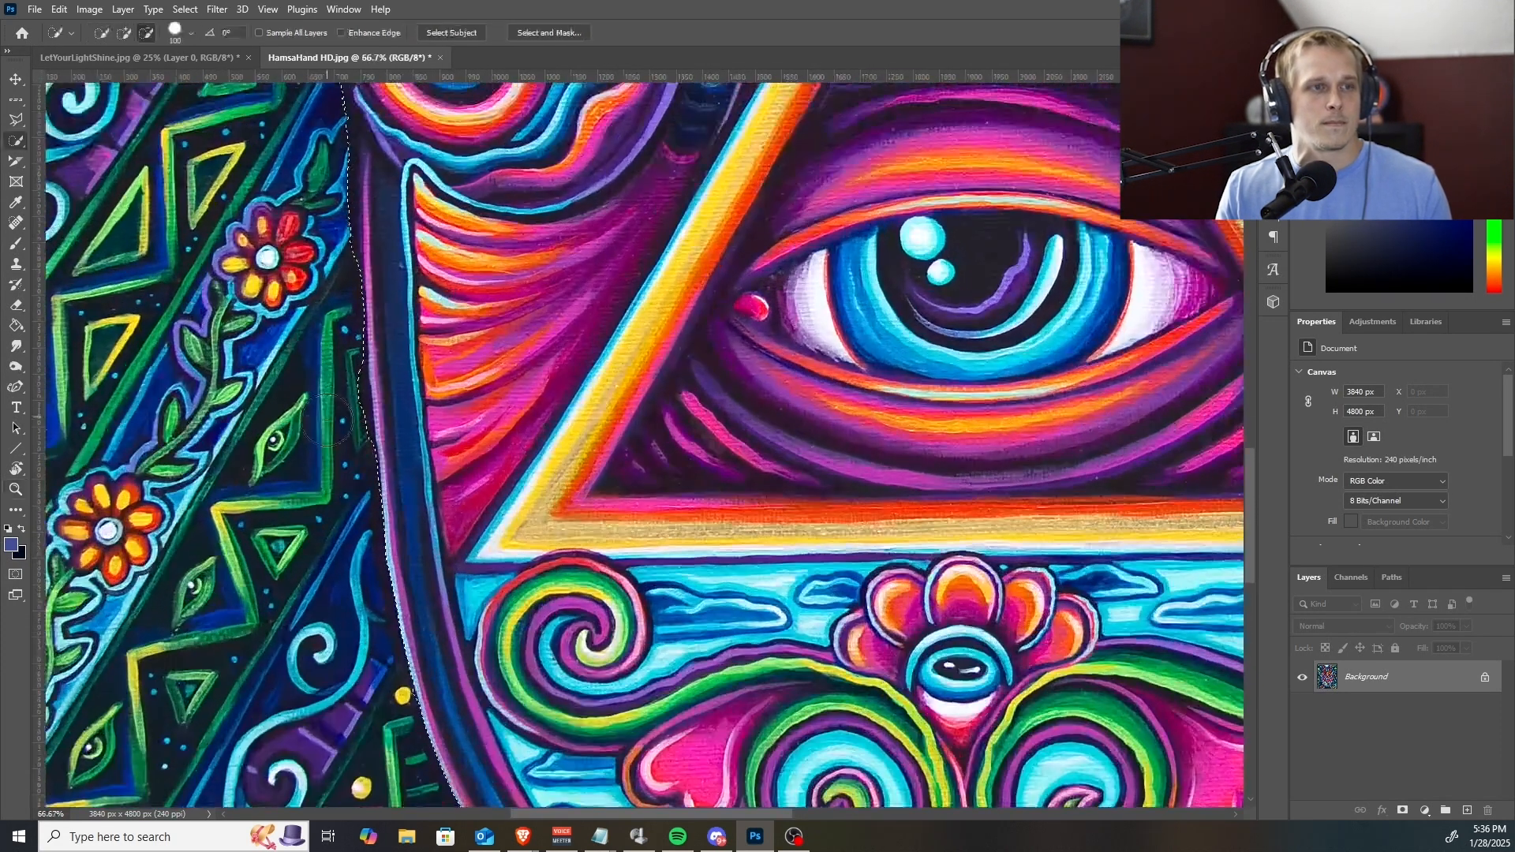
pyautogui.moveTo(345, 455)
pyautogui.mouseDown()
pyautogui.moveTo(335, 372)
pyautogui.moveTo(348, 438)
pyautogui.moveTo(339, 363)
pyautogui.mouseUp()
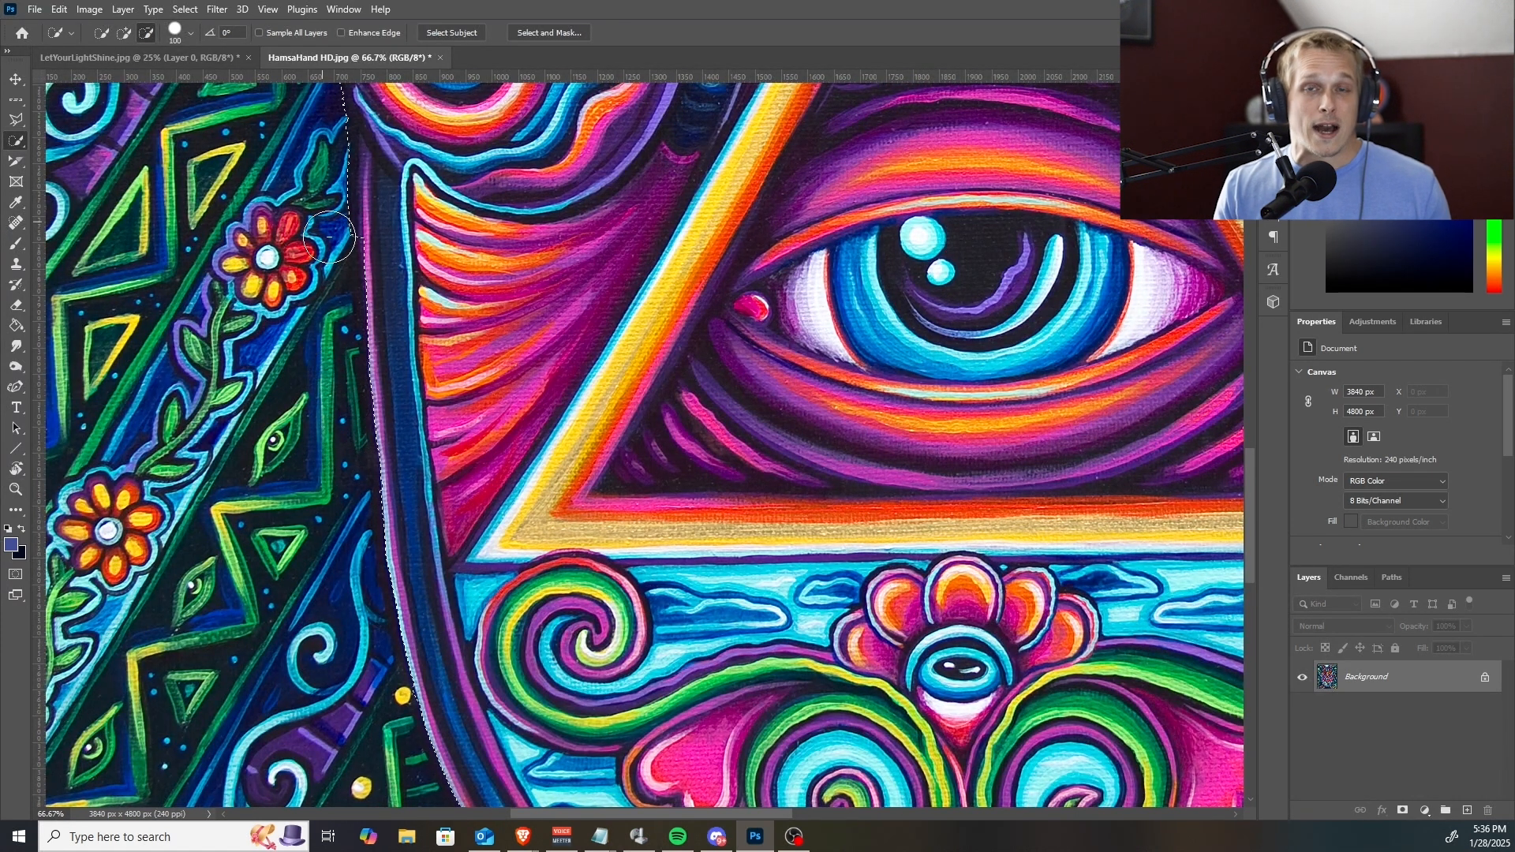
# Subtract the leftover background around the left thumb and left outer fingers, and undo the last unwanted stroke.
pyautogui.moveTo(329, 237)
pyautogui.mouseDown()
pyautogui.moveTo(317, 144)
pyautogui.moveTo(440, 413)
pyautogui.mouseUp()
pyautogui.moveTo(443, 347)
pyautogui.mouseDown()
pyautogui.moveTo(451, 415)
pyautogui.moveTo(444, 316)
pyautogui.mouseUp()
pyautogui.moveTo(362, 395); pyautogui.dragTo(381, 432)
pyautogui.moveTo(398, 291)
pyautogui.mouseDown()
pyautogui.moveTo(555, 508)
pyautogui.moveTo(504, 586)
pyautogui.mouseUp()
pyautogui.moveTo(623, 324); pyautogui.dragTo(575, 557)
pyautogui.moveTo(605, 485)
pyautogui.mouseDown()
pyautogui.moveTo(643, 327)
pyautogui.moveTo(623, 450)
pyautogui.moveTo(641, 411)
pyautogui.mouseUp()
pyautogui.hotkey('ctrl', 'z')
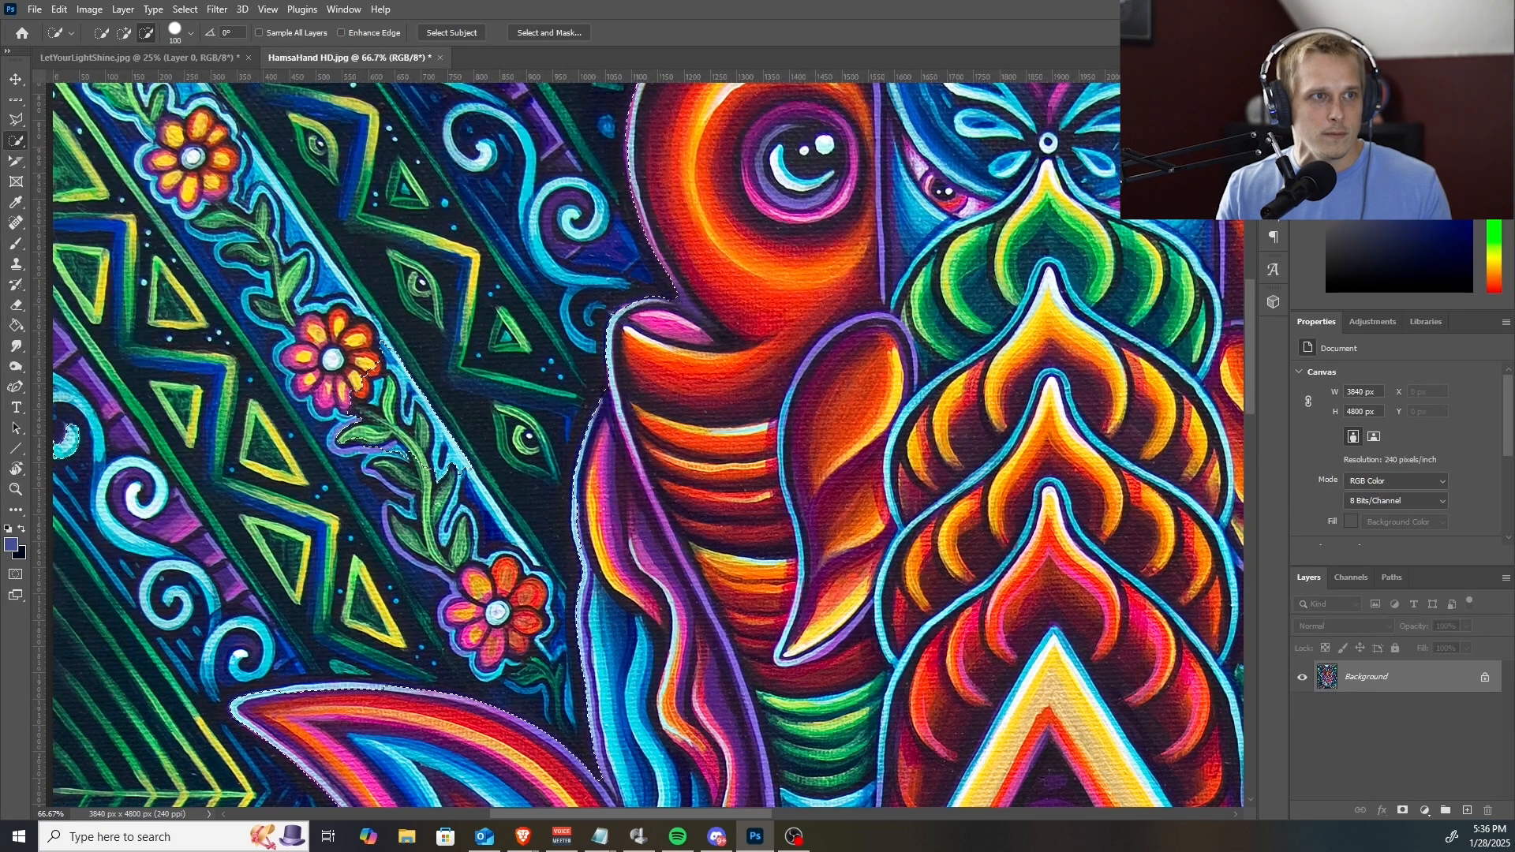
# Reduce the selection brush to 10 px and subtract the narrow background notches between the fingers and beside the right pink fingertip.
pyautogui.press('[')
pyautogui.press('[')
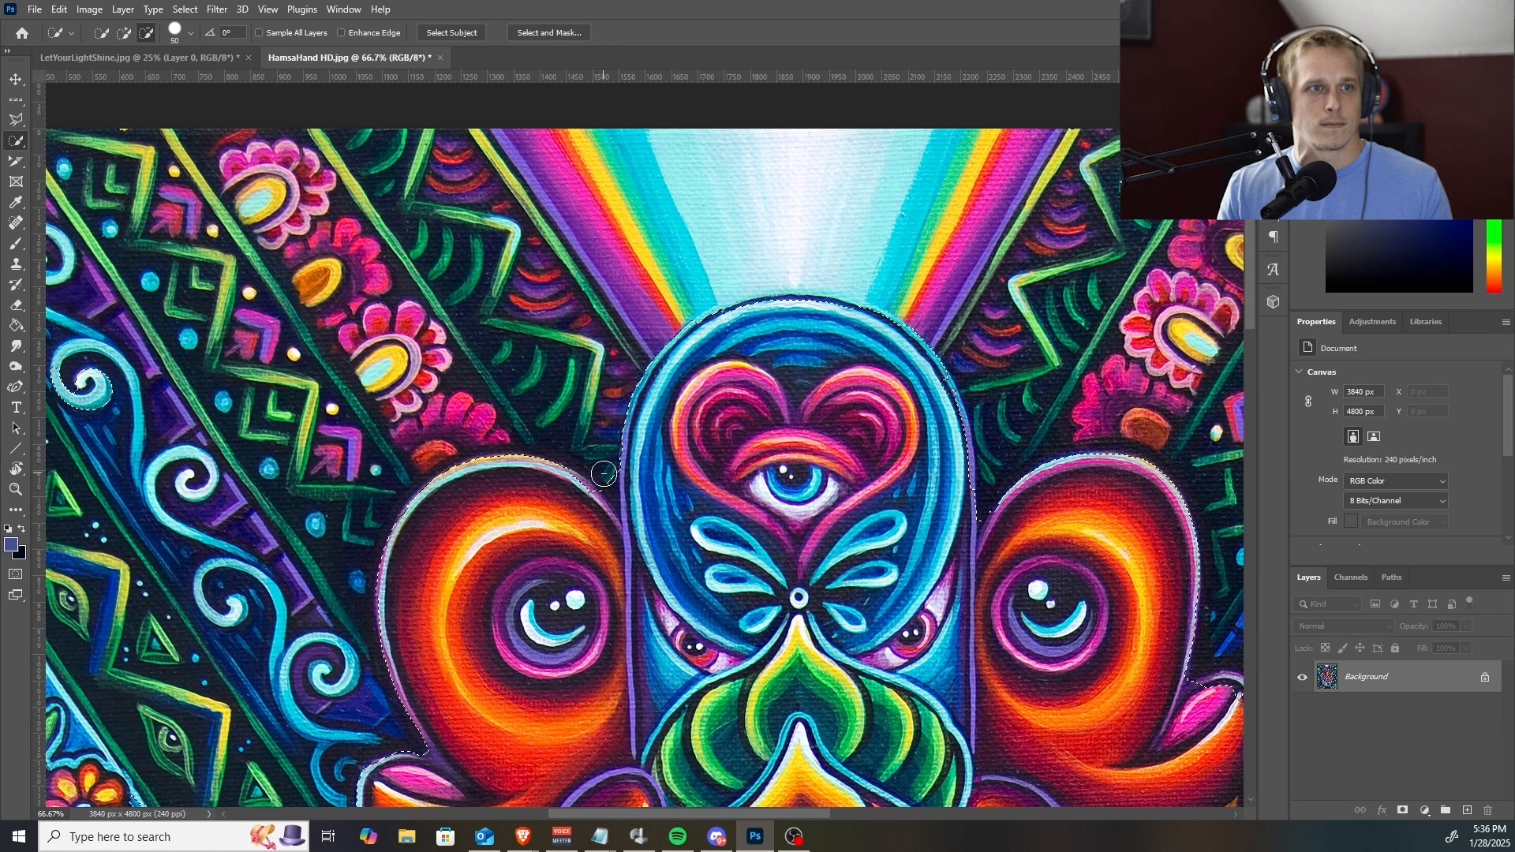
pyautogui.press('[')
pyautogui.press('[')
pyautogui.press('[')
pyautogui.press('[')
pyautogui.moveTo(605, 480); pyautogui.dragTo(619, 502)
pyautogui.moveTo(749, 520); pyautogui.dragTo(619, 483)
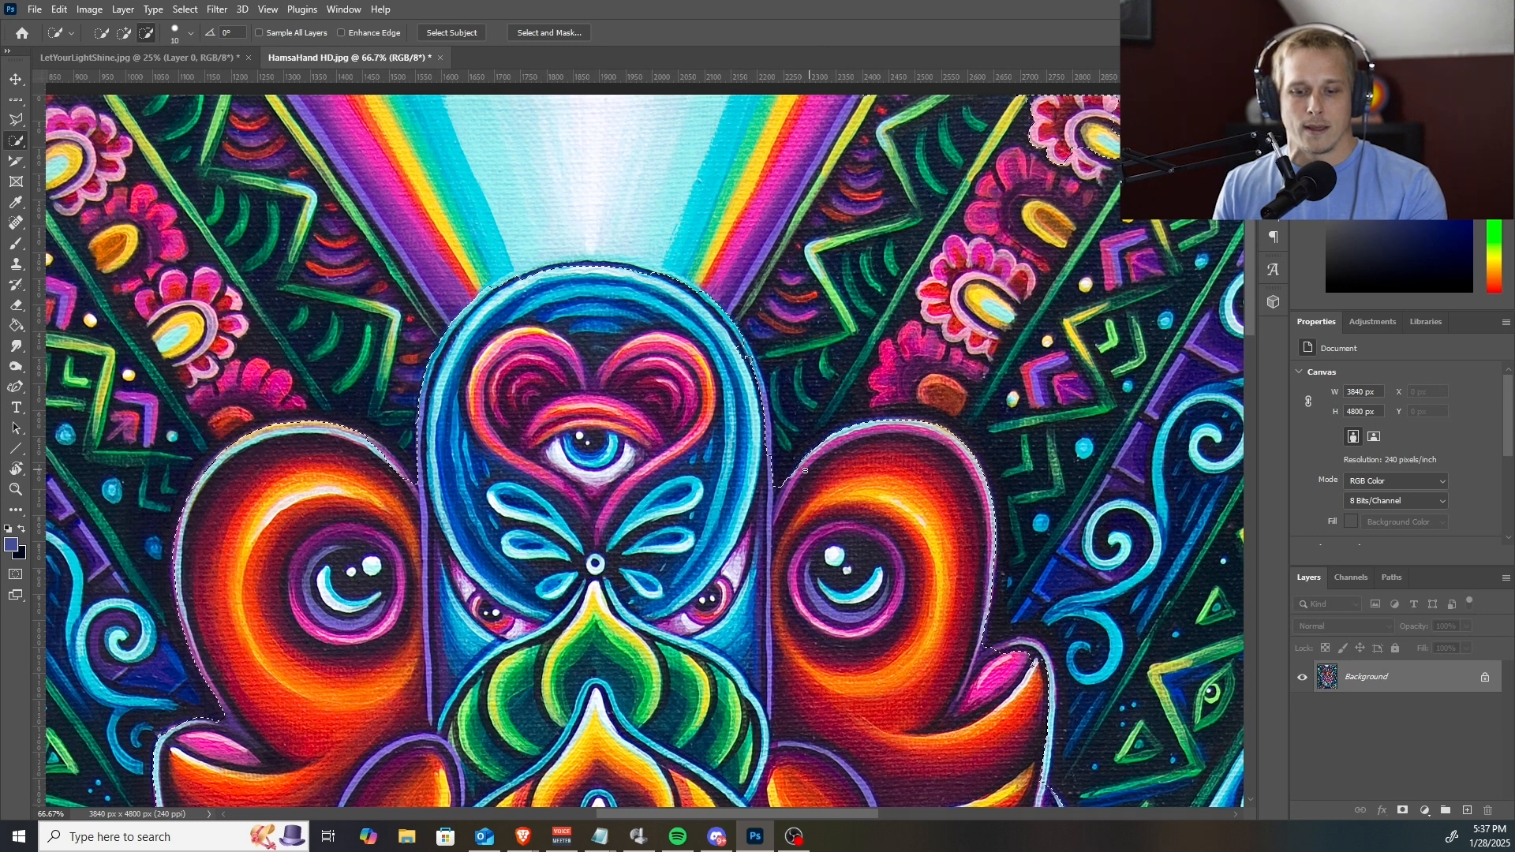
pyautogui.moveTo(909, 621); pyautogui.dragTo(629, 392)
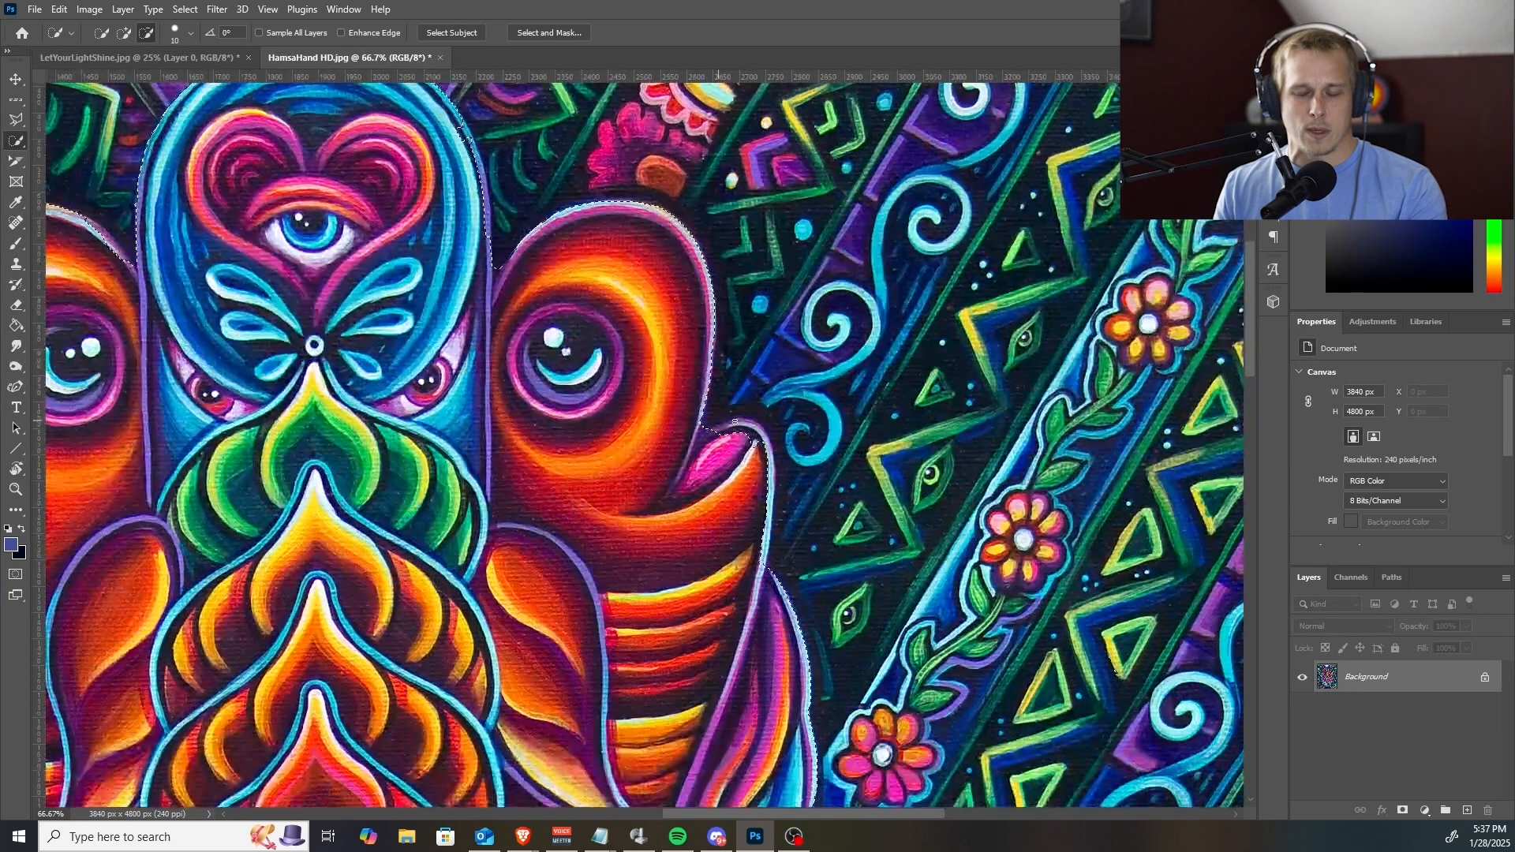
pyautogui.moveTo(703, 433)
pyautogui.keyDown('alt'); pyautogui.mouseDown()
pyautogui.moveTo(747, 450)
pyautogui.moveTo(738, 464)
pyautogui.mouseUp(); pyautogui.keyUp('alt')
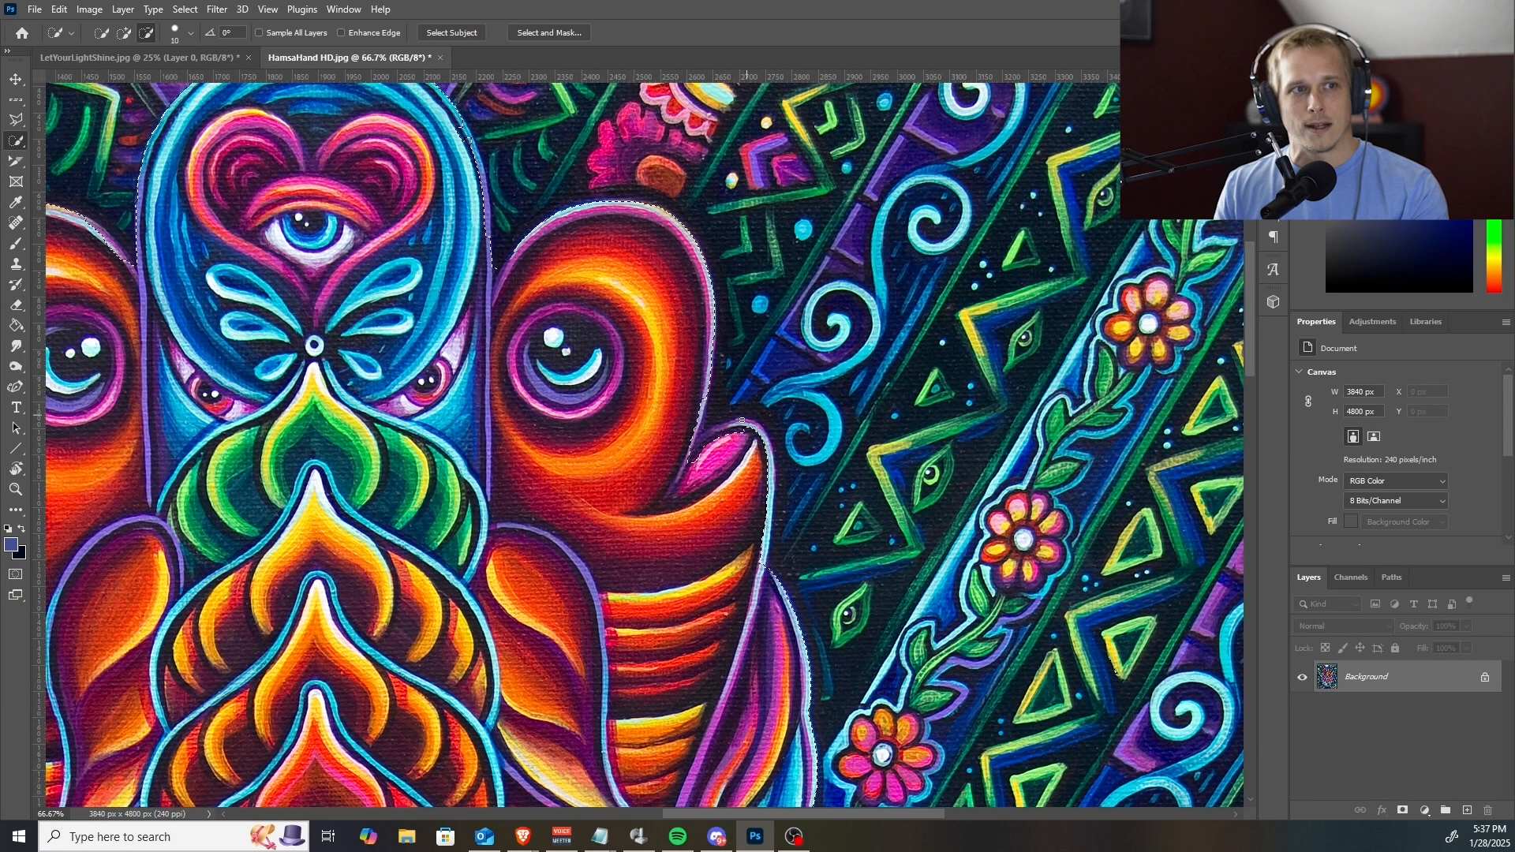
pyautogui.hotkey('alt', 'Tab')
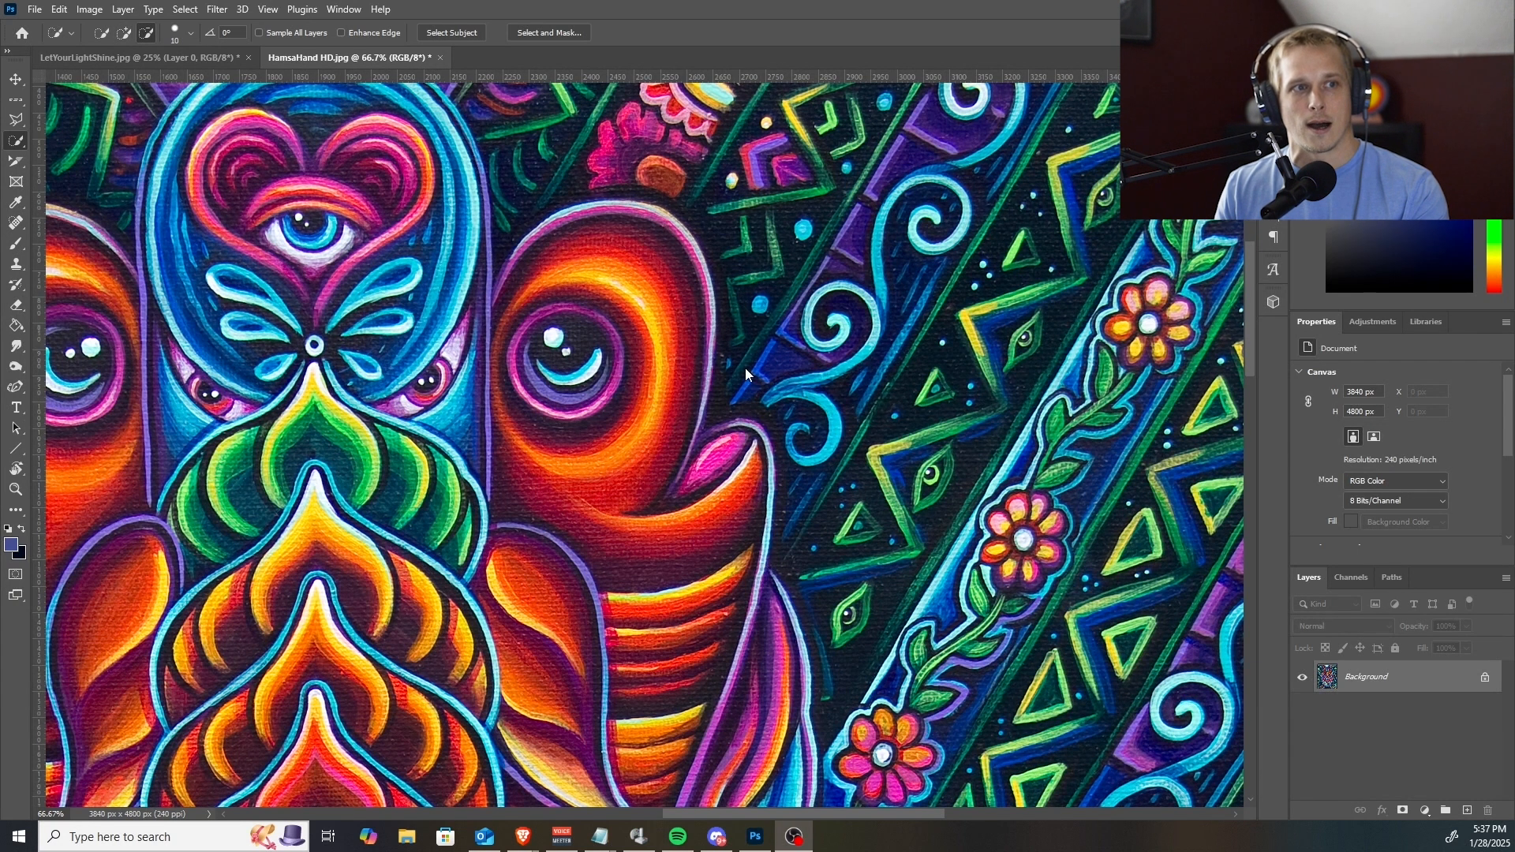
pyautogui.hotkey('alt', 'Tab')
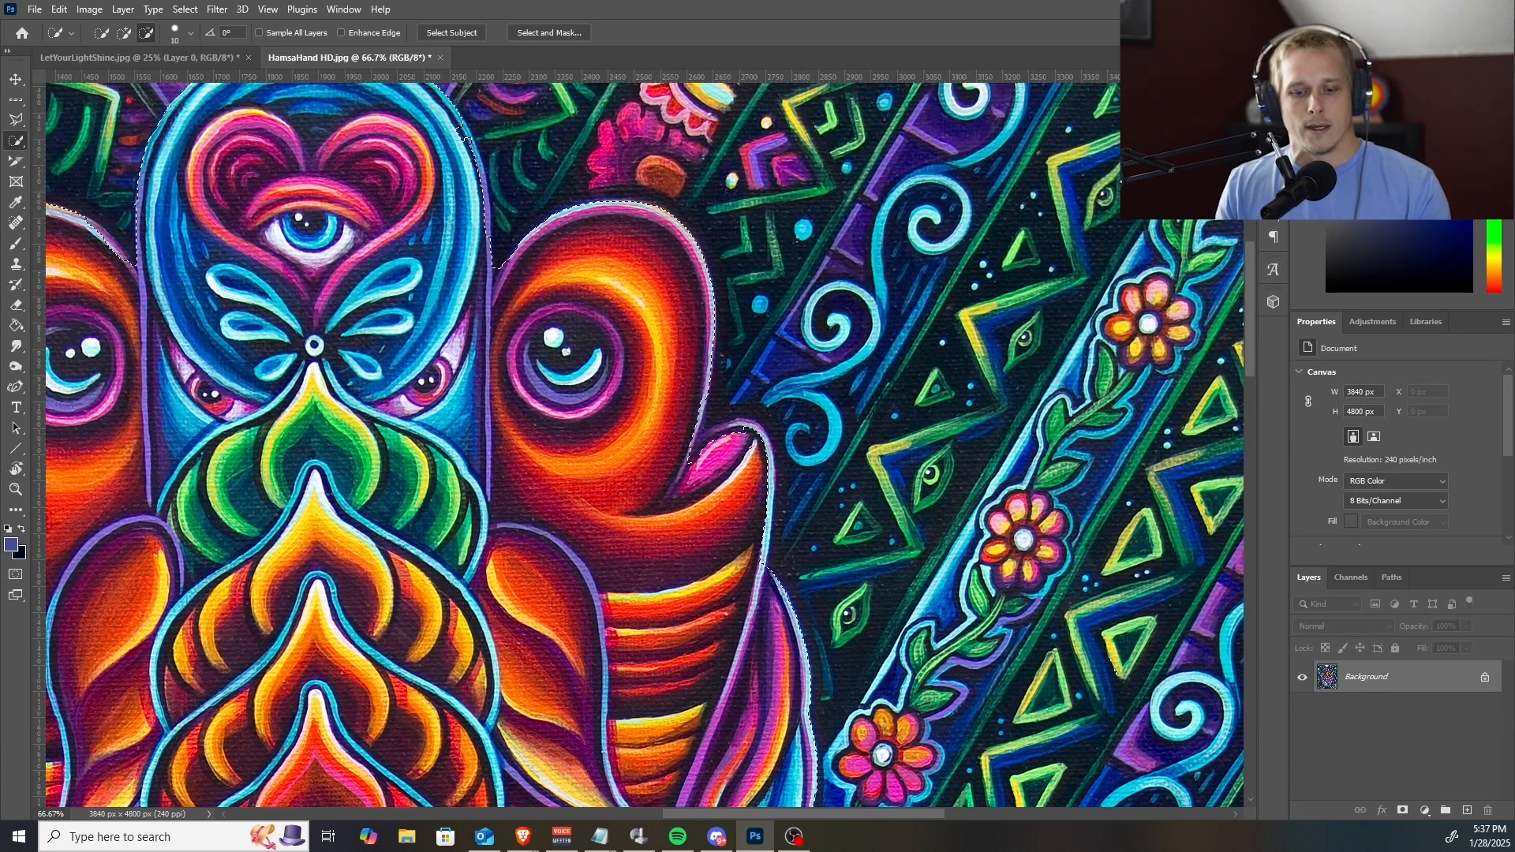
pyautogui.hotkey('alt', 'Tab')
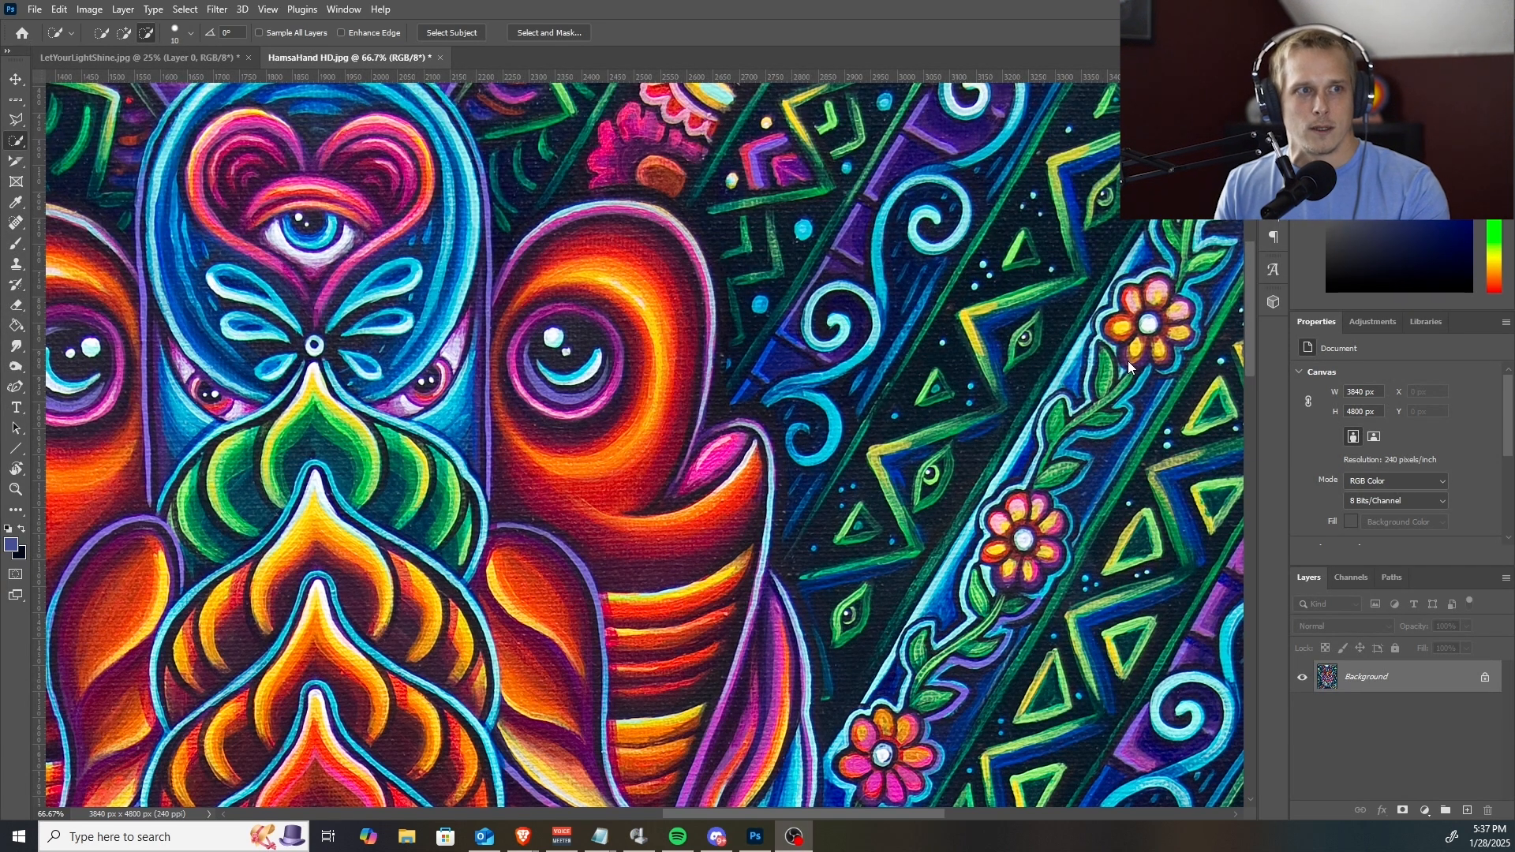
pyautogui.hotkey('alt', 'Tab')
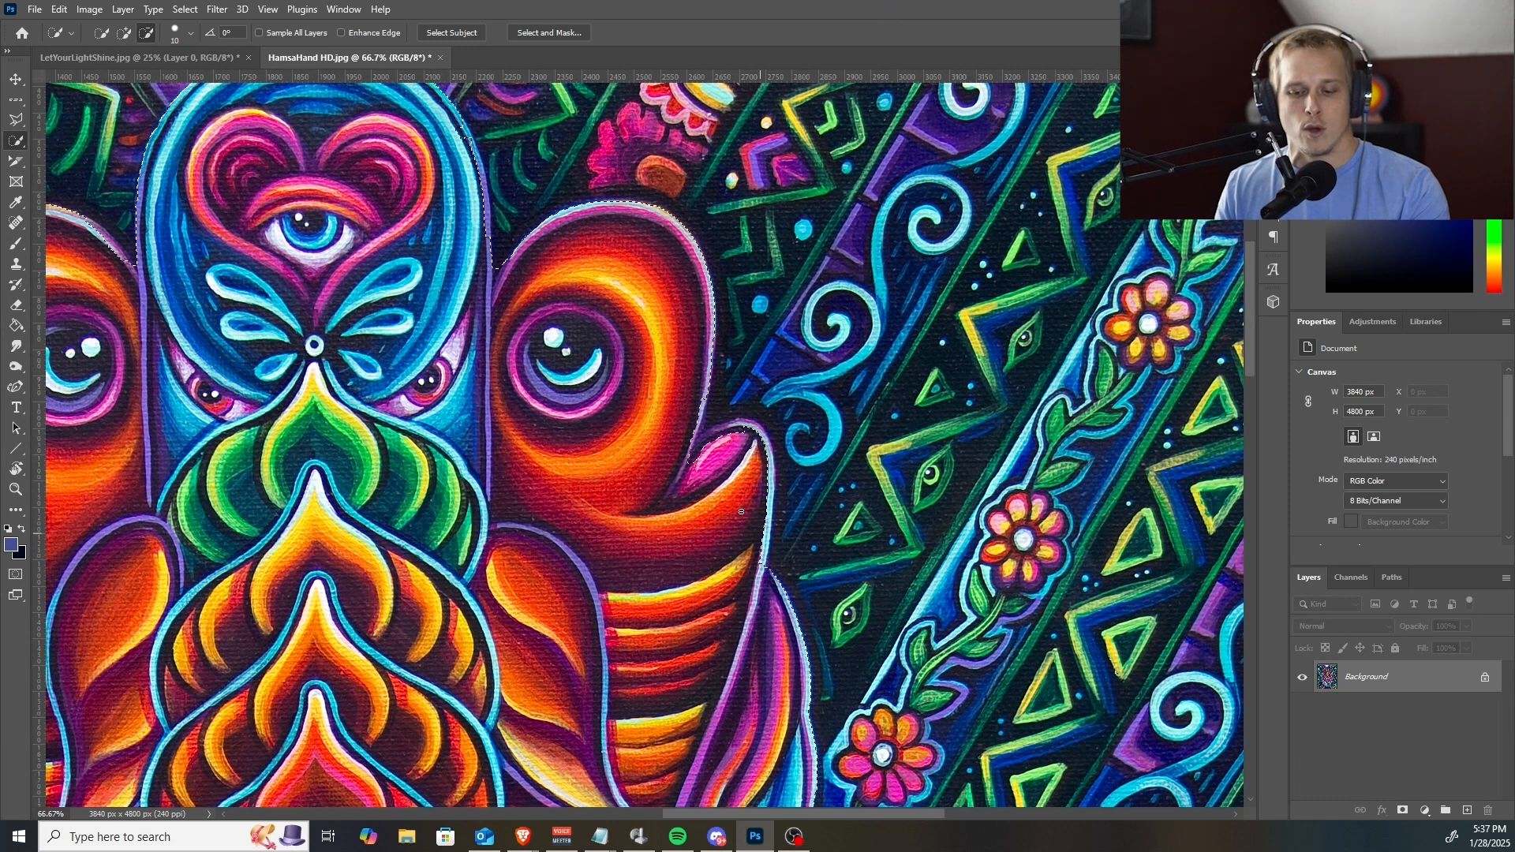
# Subtract the leftover background along the outer edge of the right fingers from the selection.
pyautogui.scroll(-2, 753, 487)
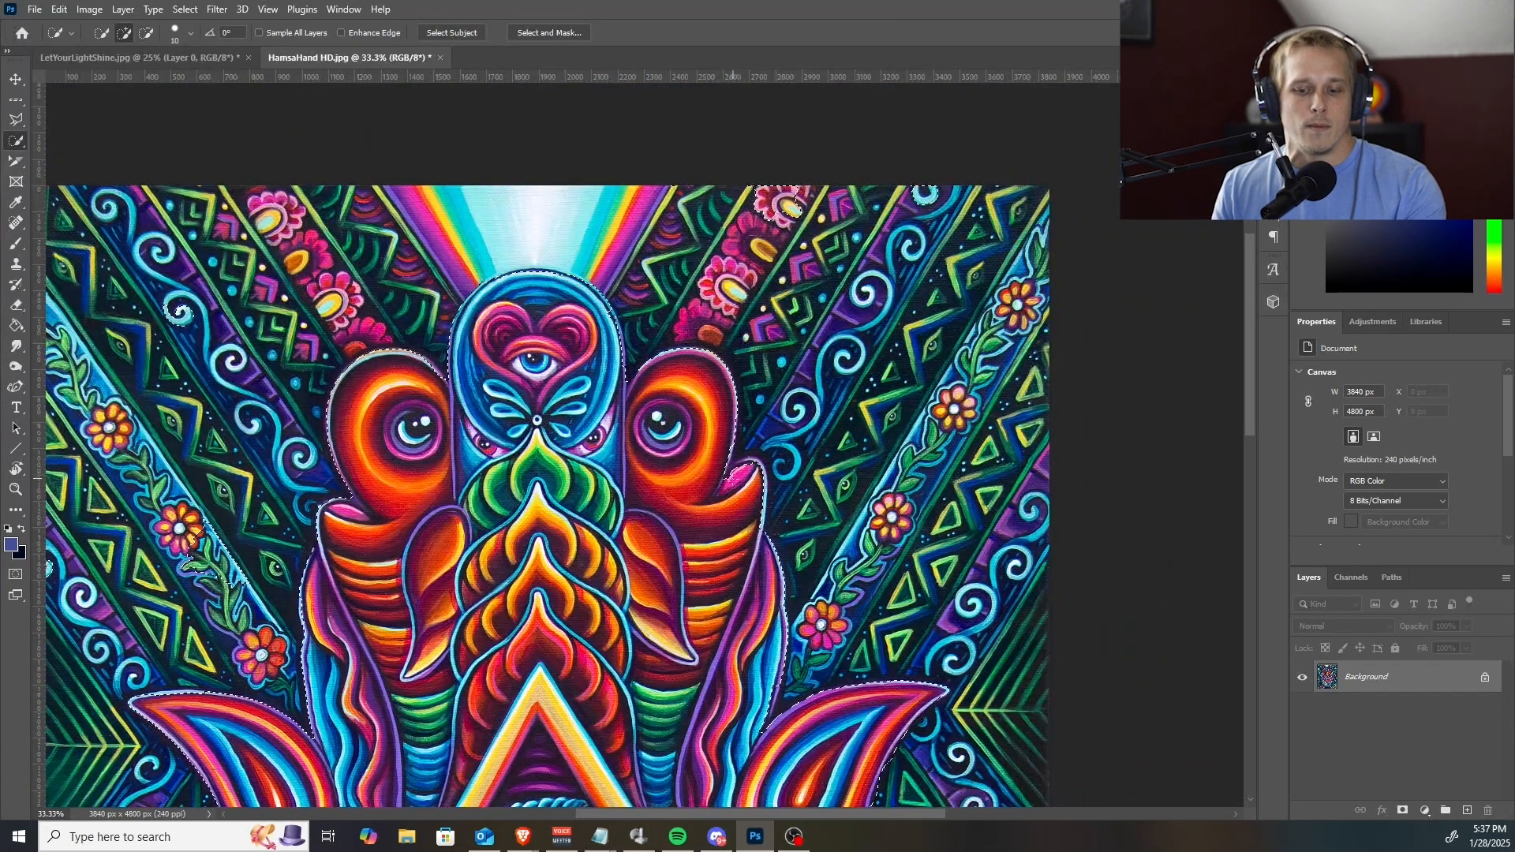
pyautogui.press('alt')
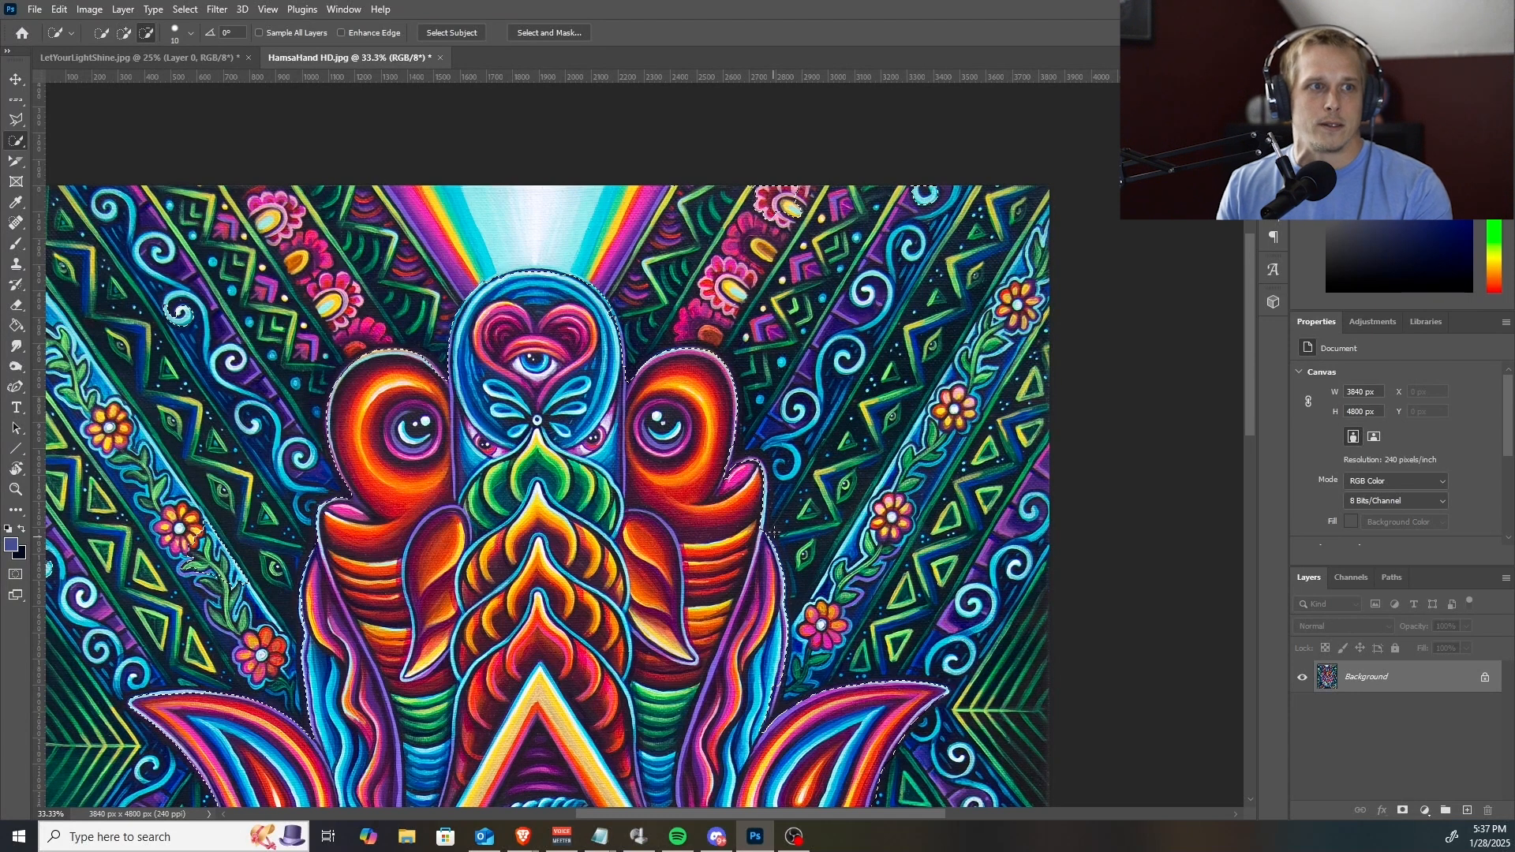
pyautogui.moveTo(765, 588); pyautogui.dragTo(714, 365)
pyautogui.moveTo(739, 469); pyautogui.dragTo(866, 446)
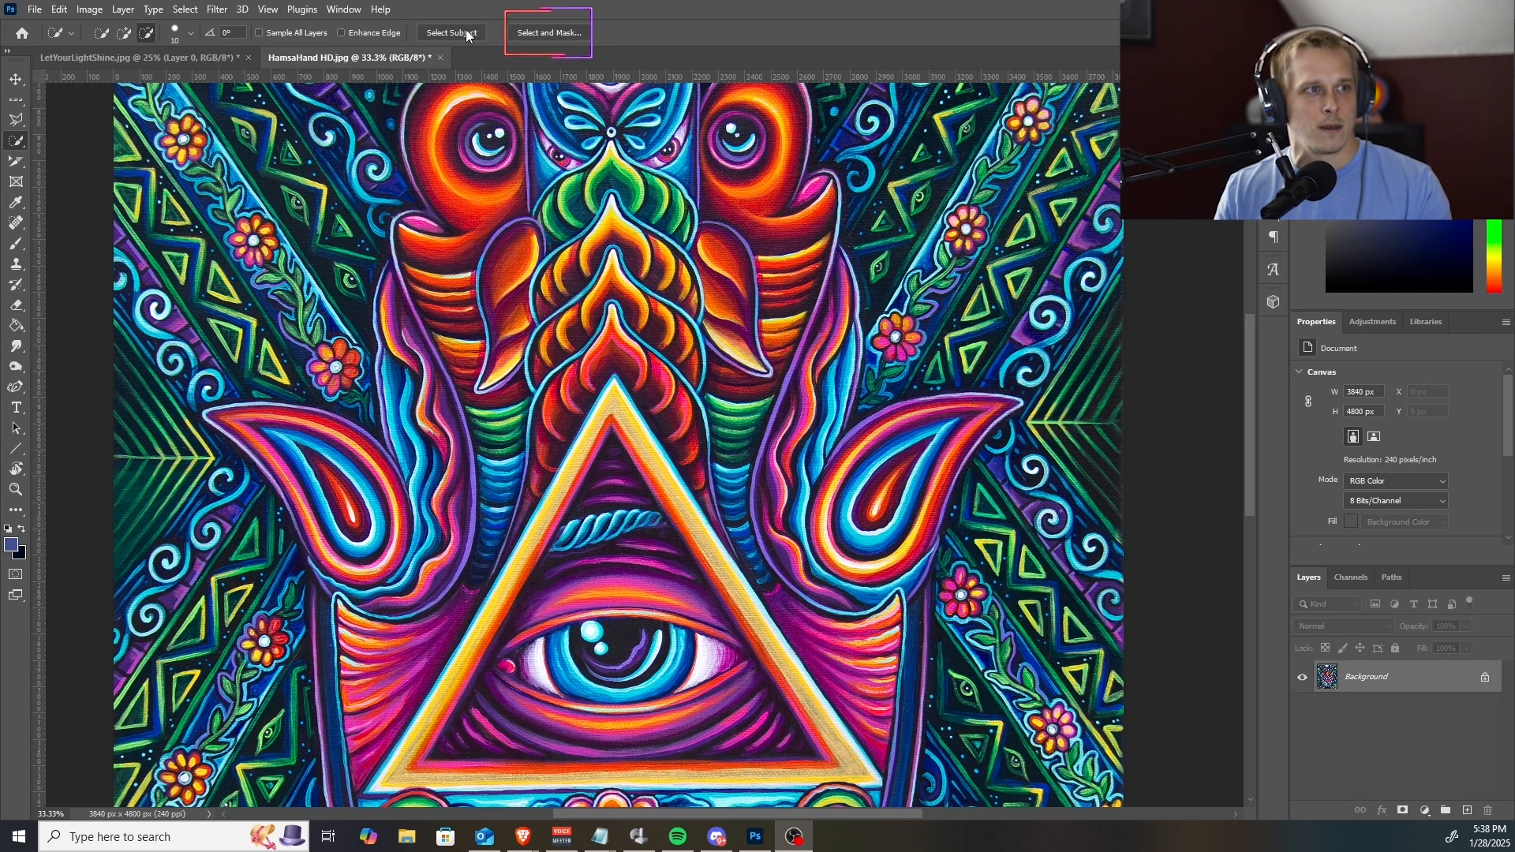
# Preview the hand cutout in Select and Mask to check for stray background areas, and close it without applying.
pyautogui.click(546, 26)
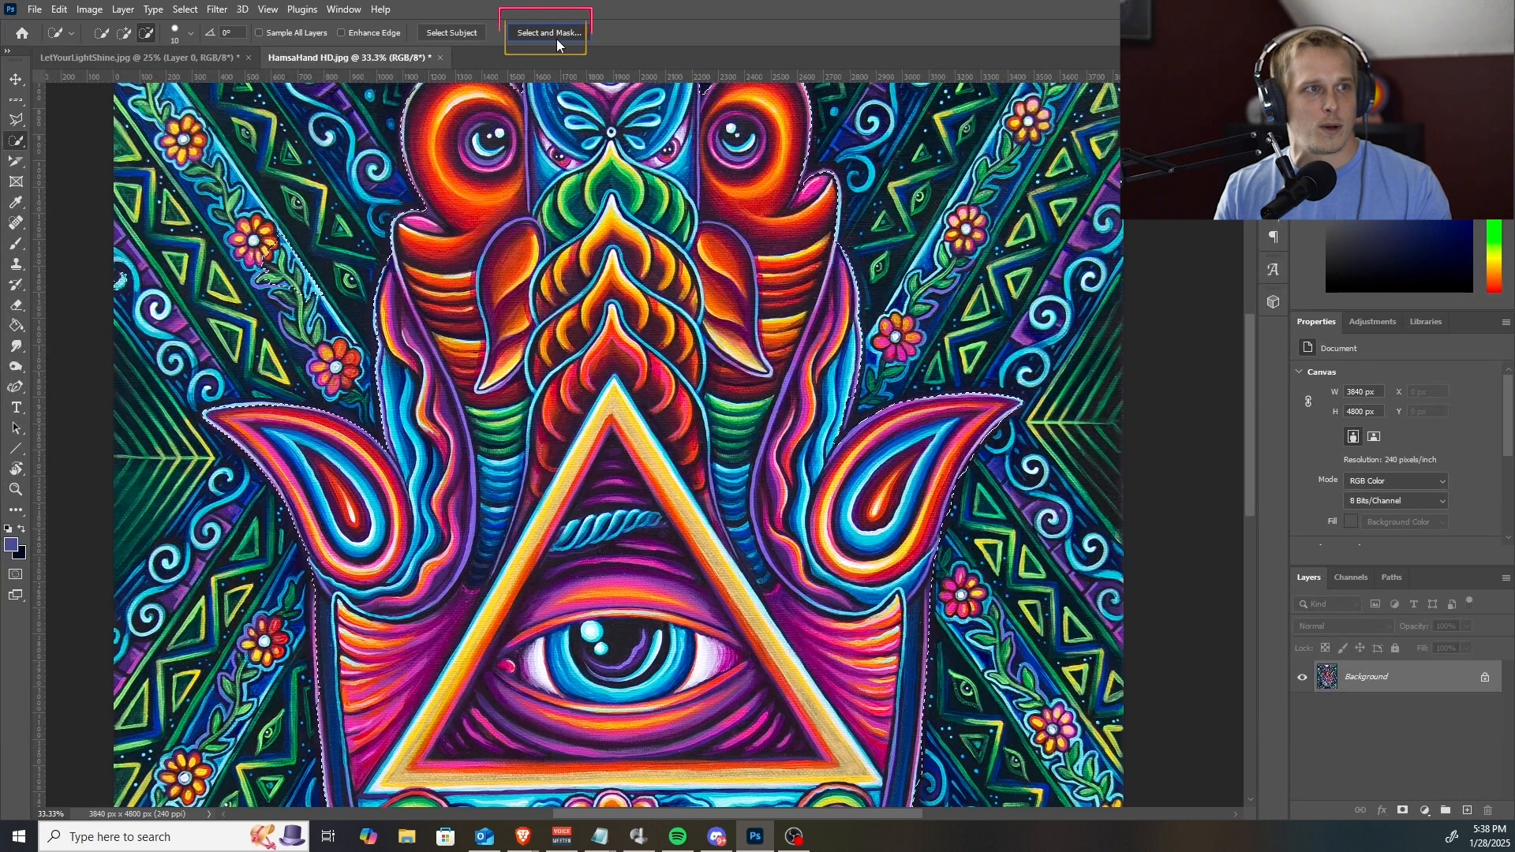
pyautogui.click(556, 37)
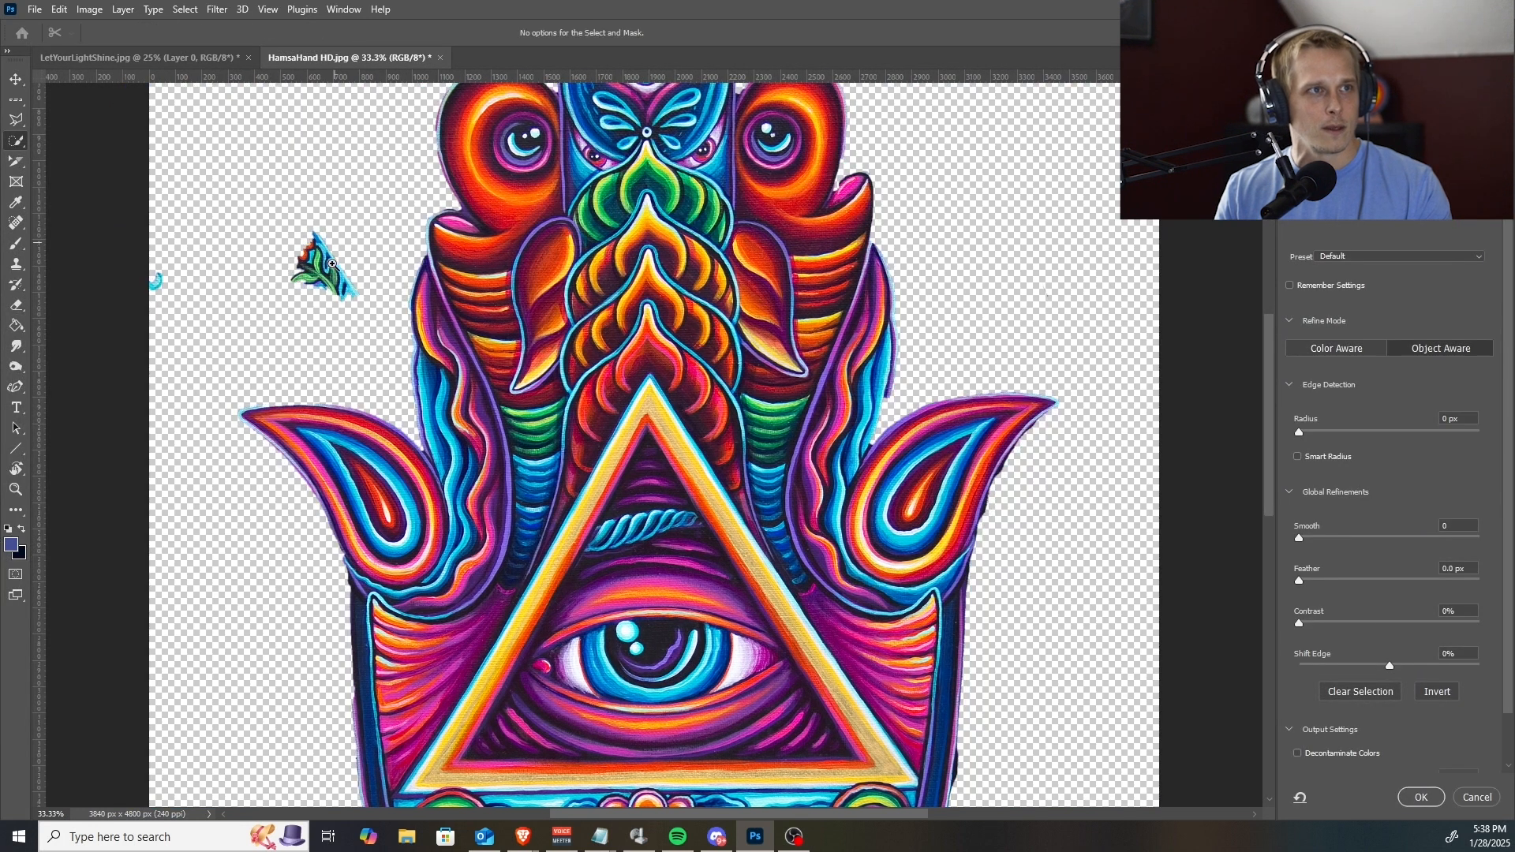
pyautogui.click(1478, 797)
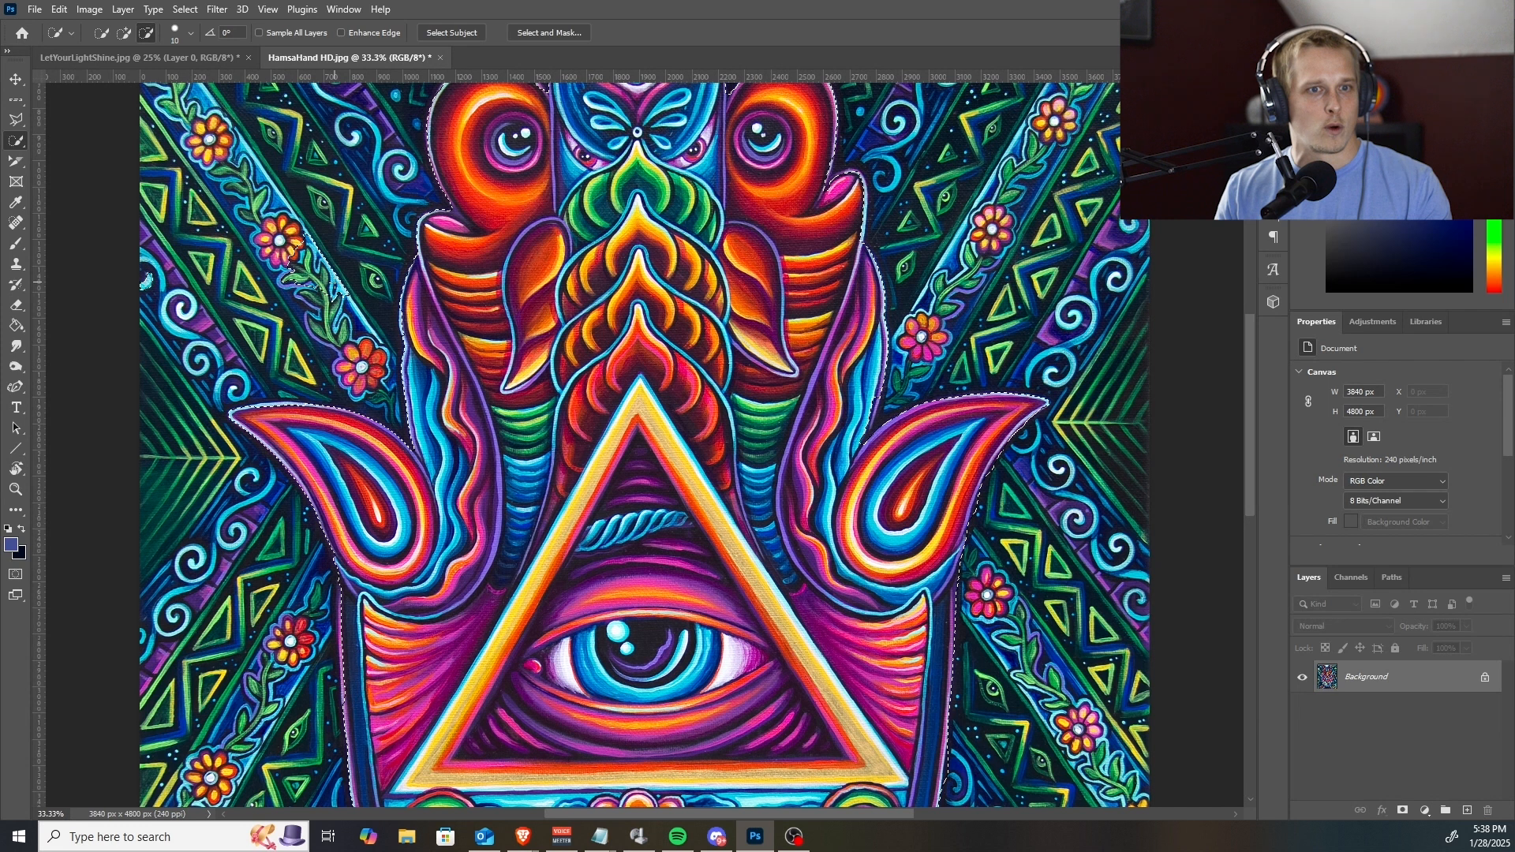
# Enlarge the selection brush to 150 px and subtract the stray flower-vine patch left of the fingers from the selection.
pyautogui.press(']')
pyautogui.press(']')
pyautogui.press(']')
pyautogui.press(']')
pyautogui.press(']')
pyautogui.press(']')
pyautogui.press(']')
pyautogui.press(']')
pyautogui.press(']')
pyautogui.press(']')
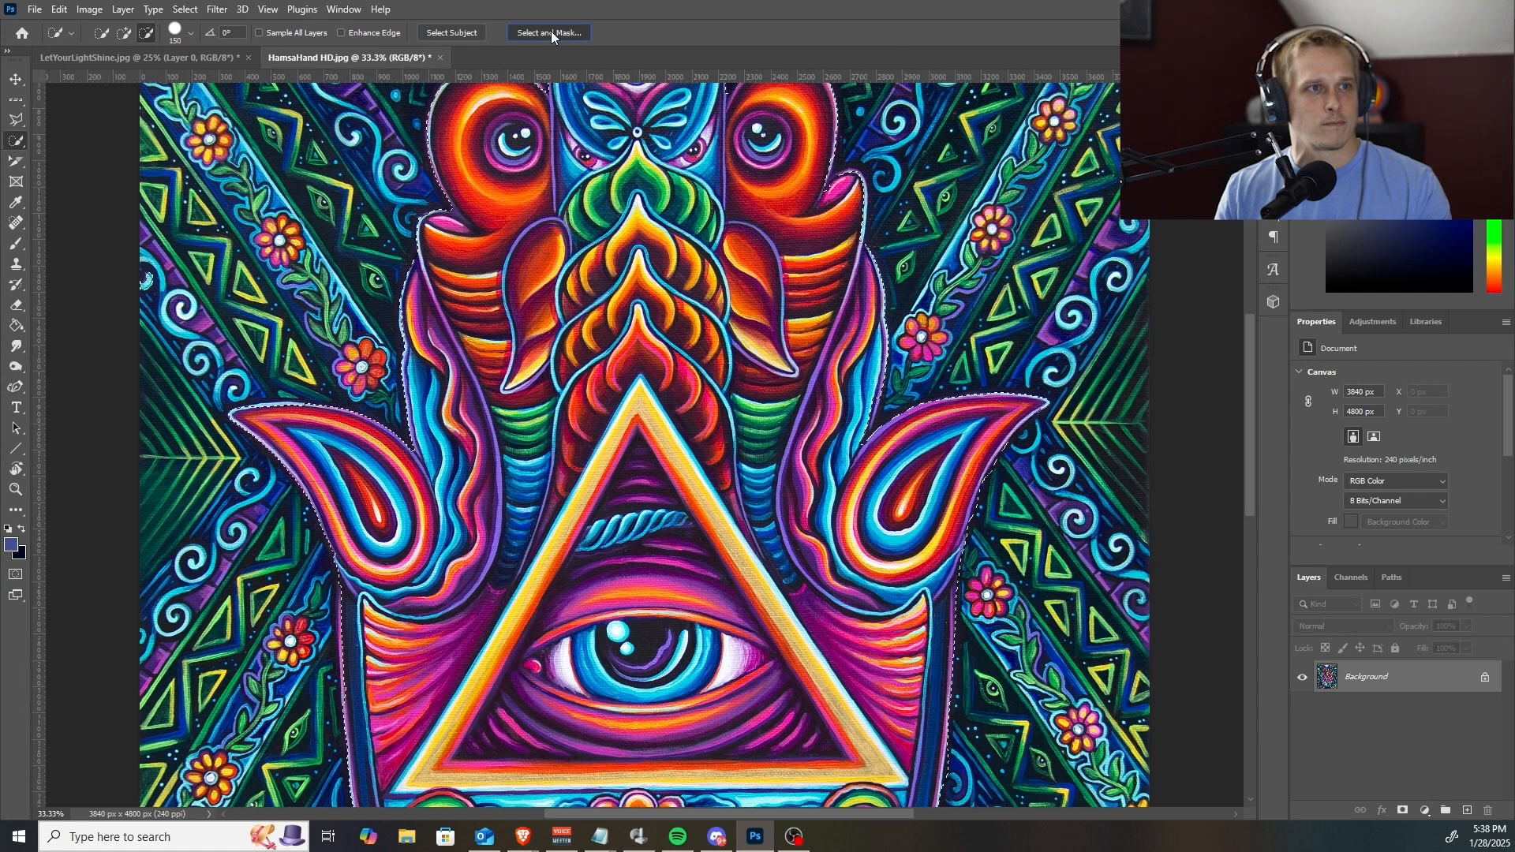
# Check the whole cutout again in Select and Mask for remaining stray spots, and close it without applying.
pyautogui.hotkey('ctrl', 'alt', 'r')
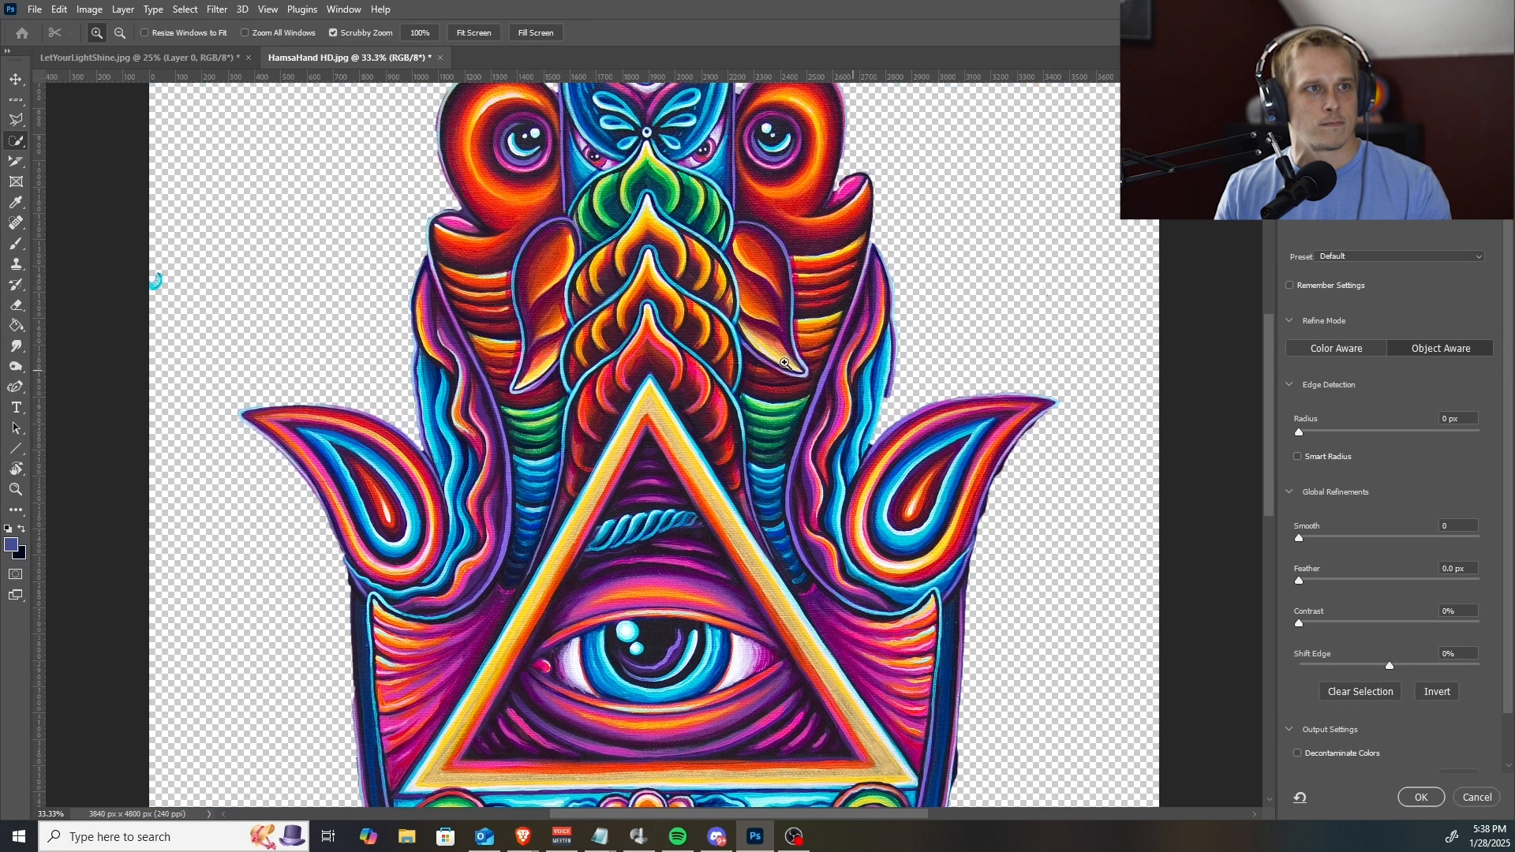
pyautogui.scroll(-5, 785, 363)
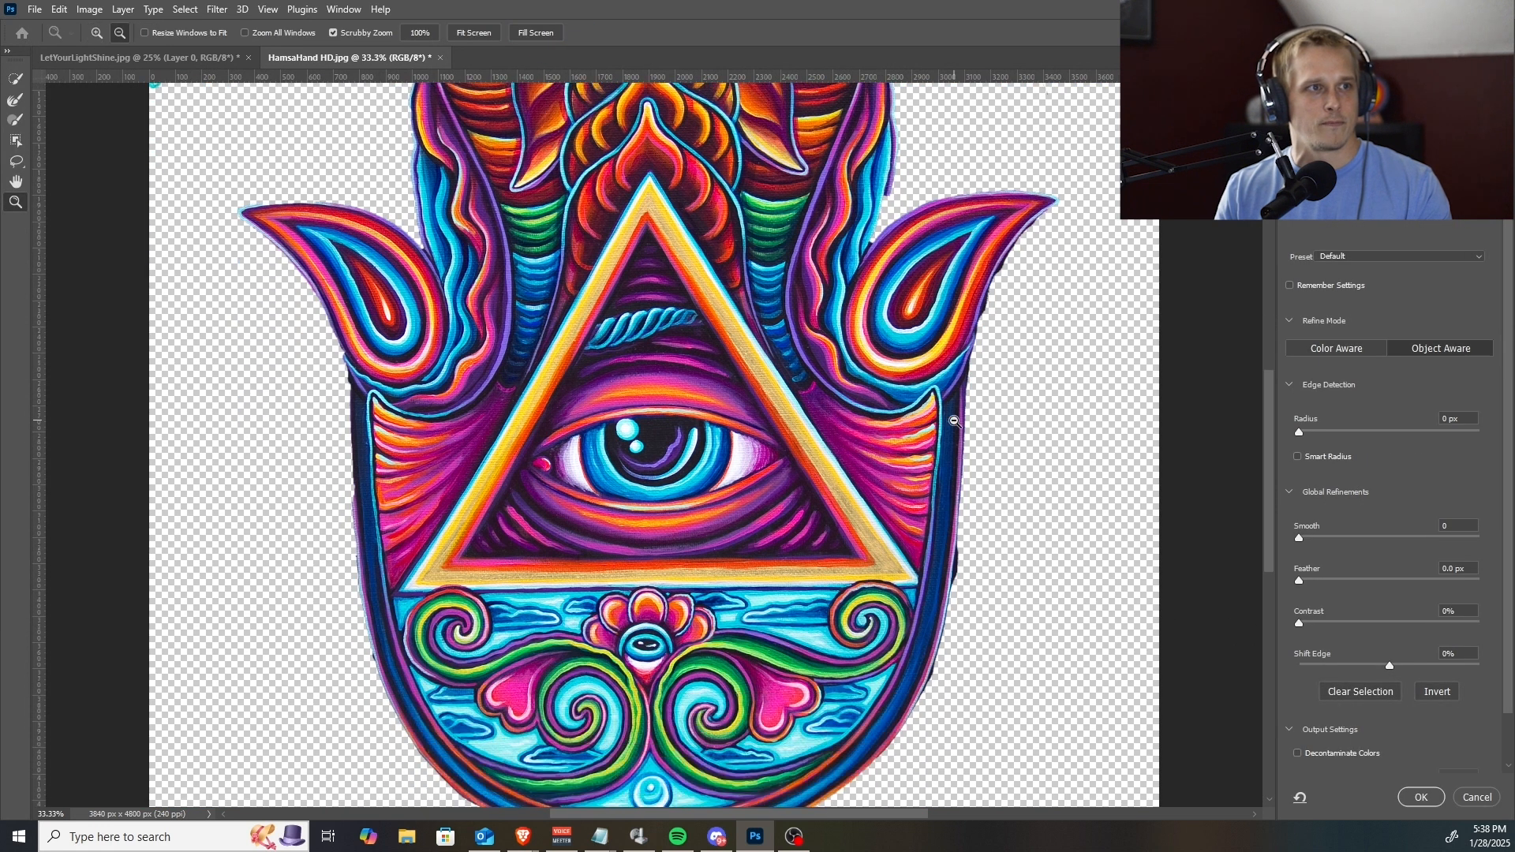
pyautogui.keyDown('alt'); pyautogui.click(954, 421); pyautogui.keyUp('alt')
pyautogui.keyDown('alt'); pyautogui.click(954, 422); pyautogui.keyUp('alt')
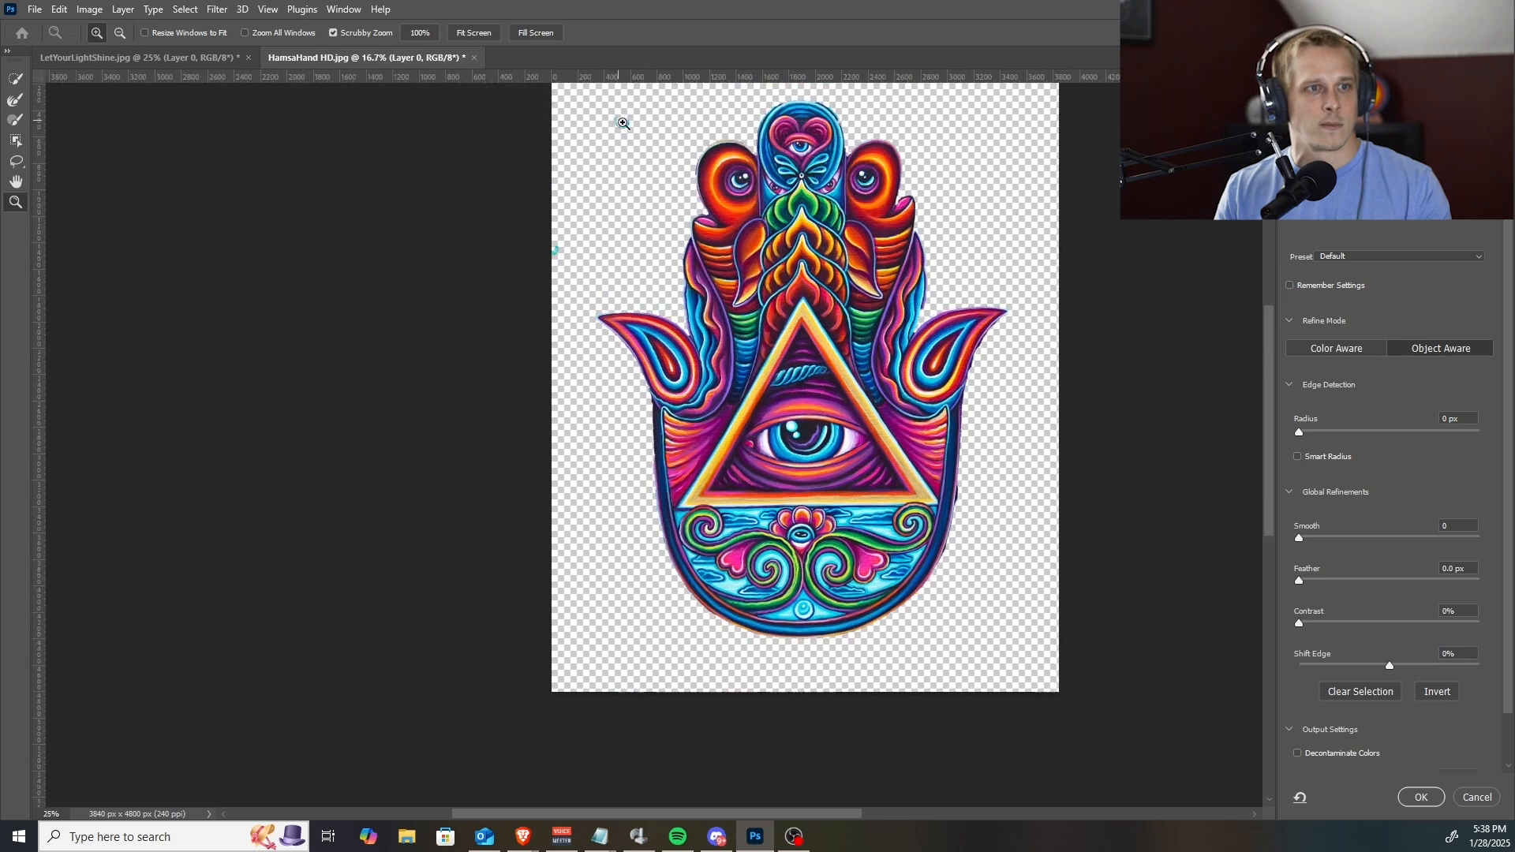
pyautogui.click(605, 129)
pyautogui.keyDown('alt'); pyautogui.click(604, 129); pyautogui.keyUp('alt')
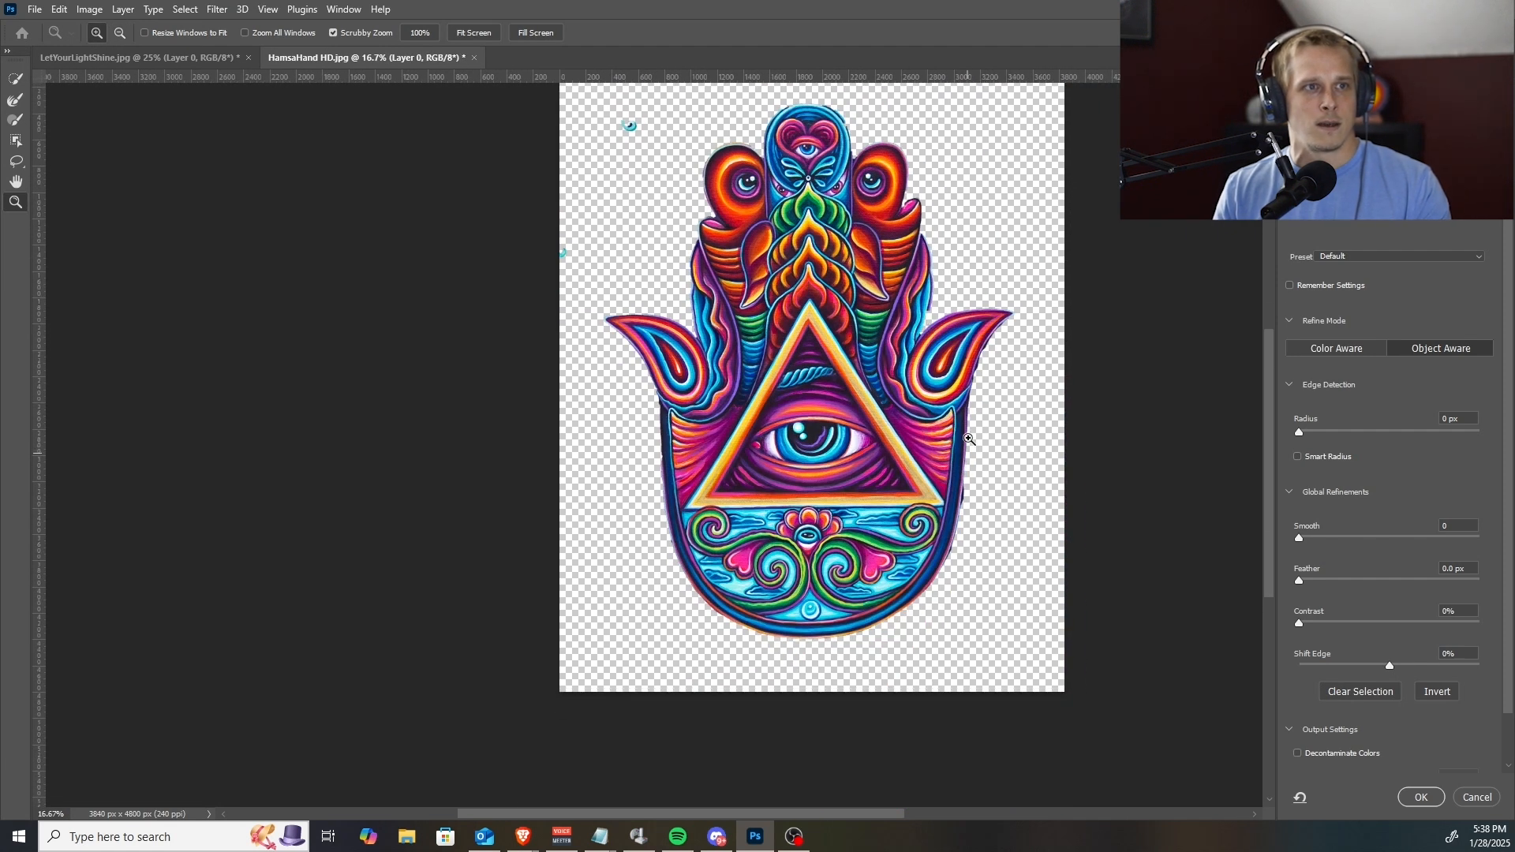
pyautogui.click(1477, 797)
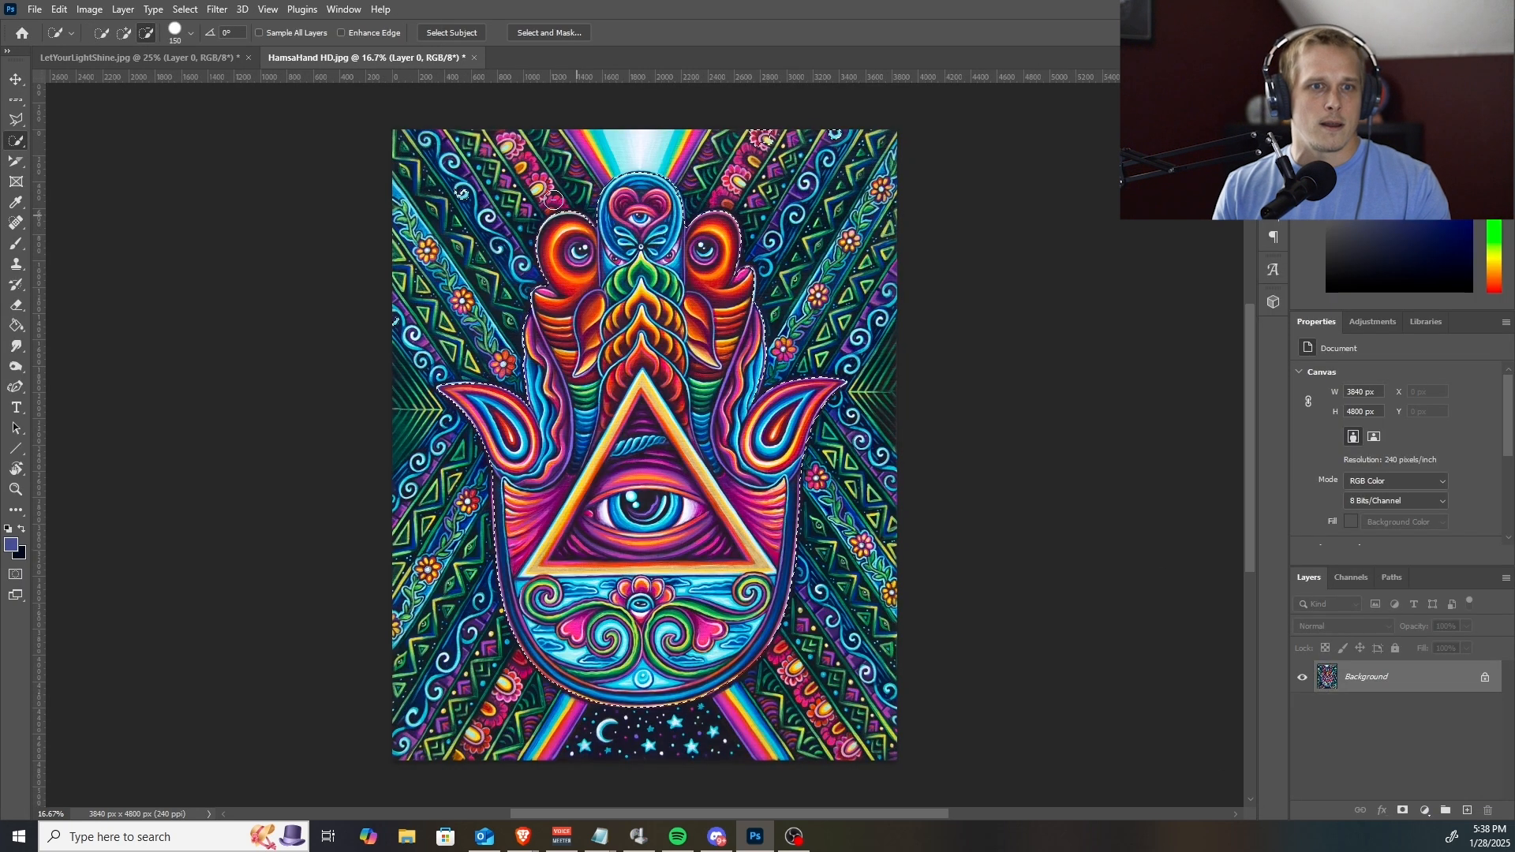
# Try selecting the gold triangle border with the Magic Wand at tolerance 32, and restore the hand selection.
pyautogui.press('z')
pyautogui.click(505, 272)
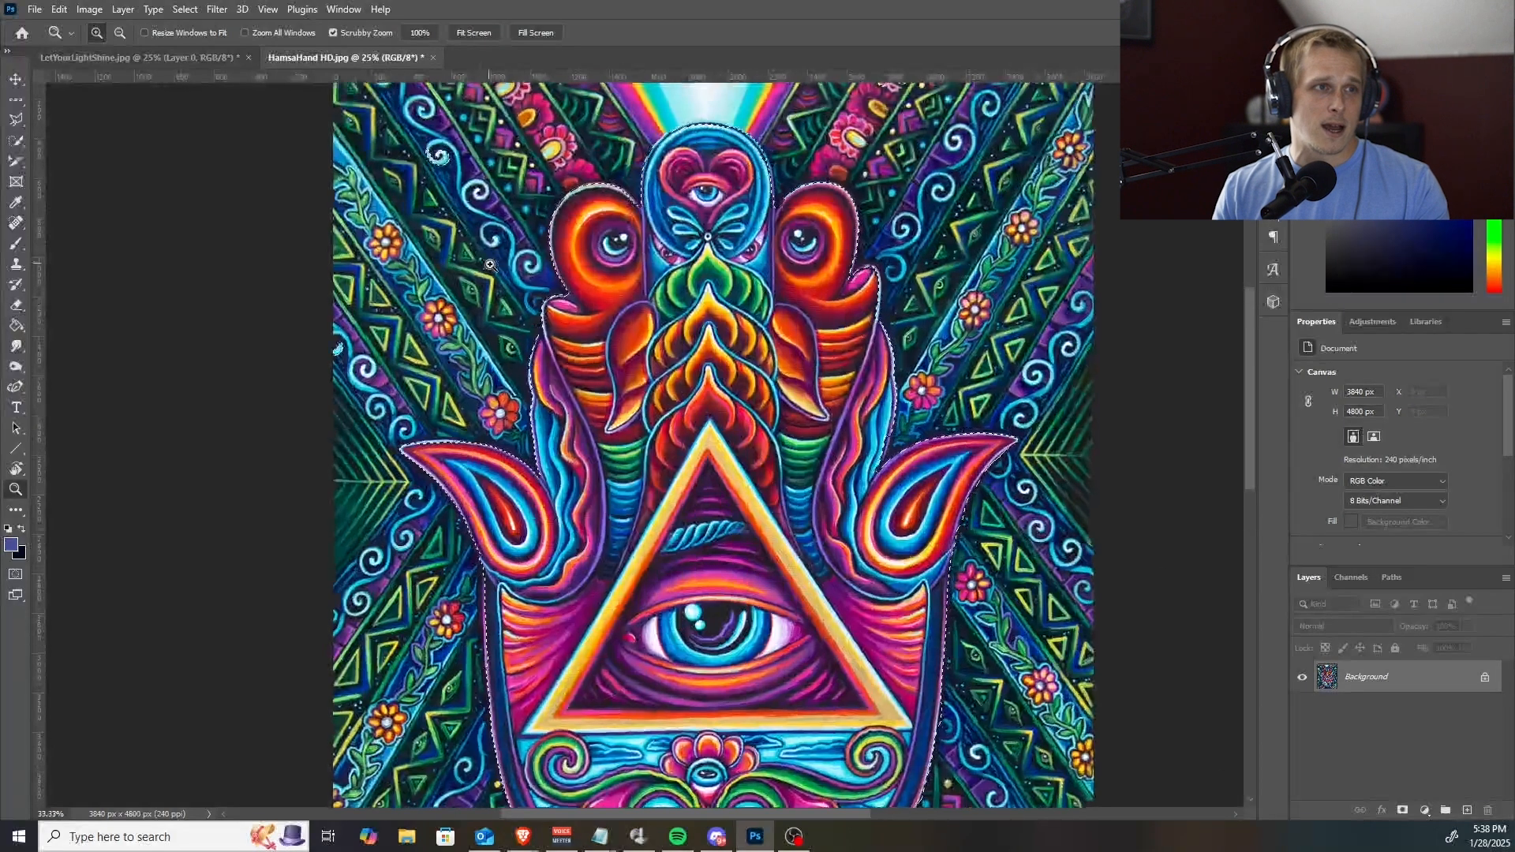
pyautogui.press('w')
pyautogui.rightClick(15, 139)
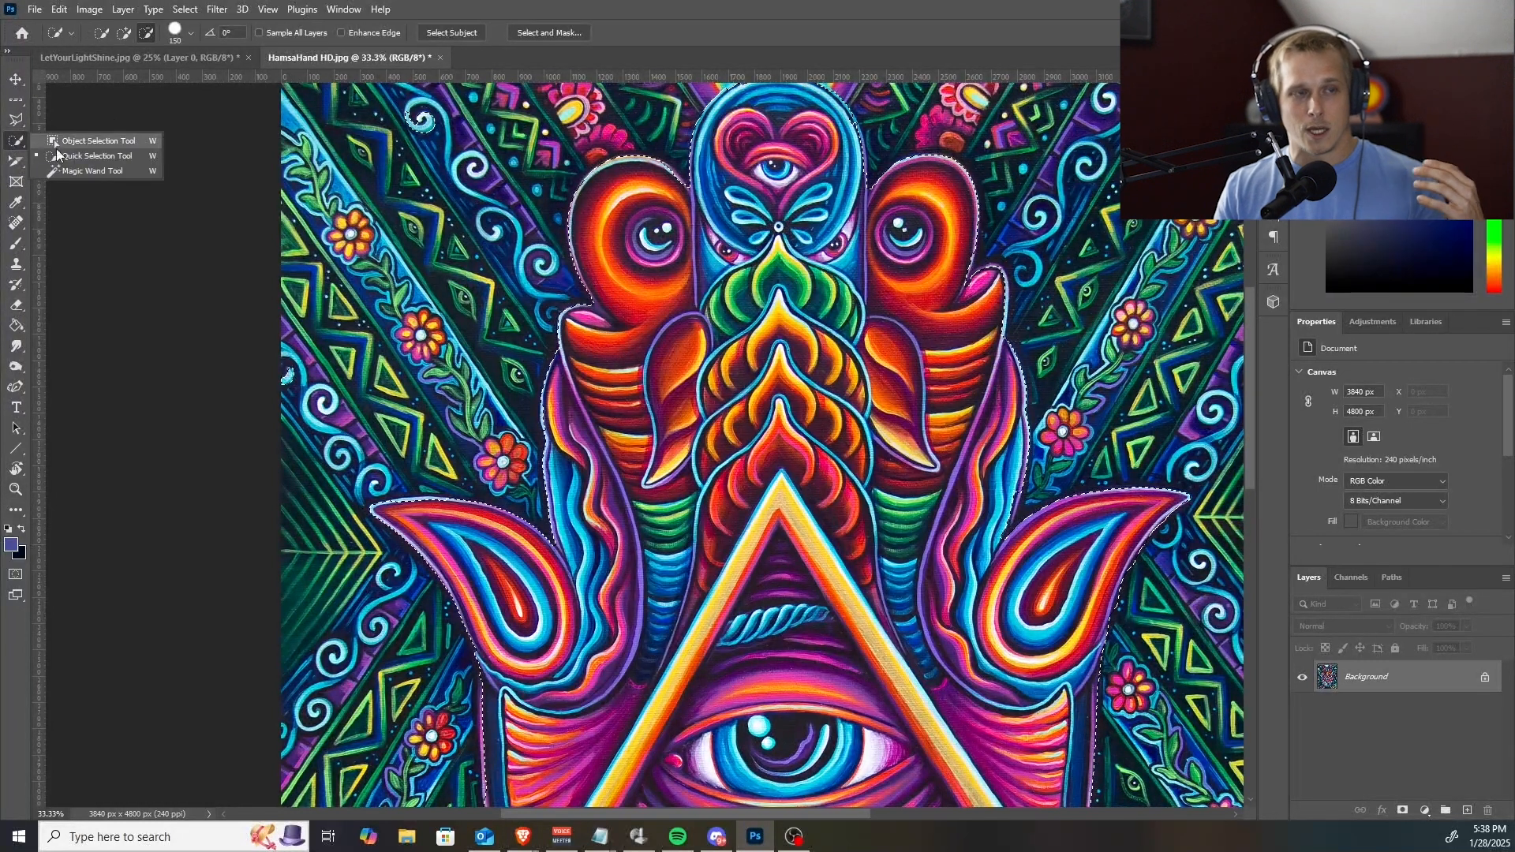
pyautogui.click(82, 172)
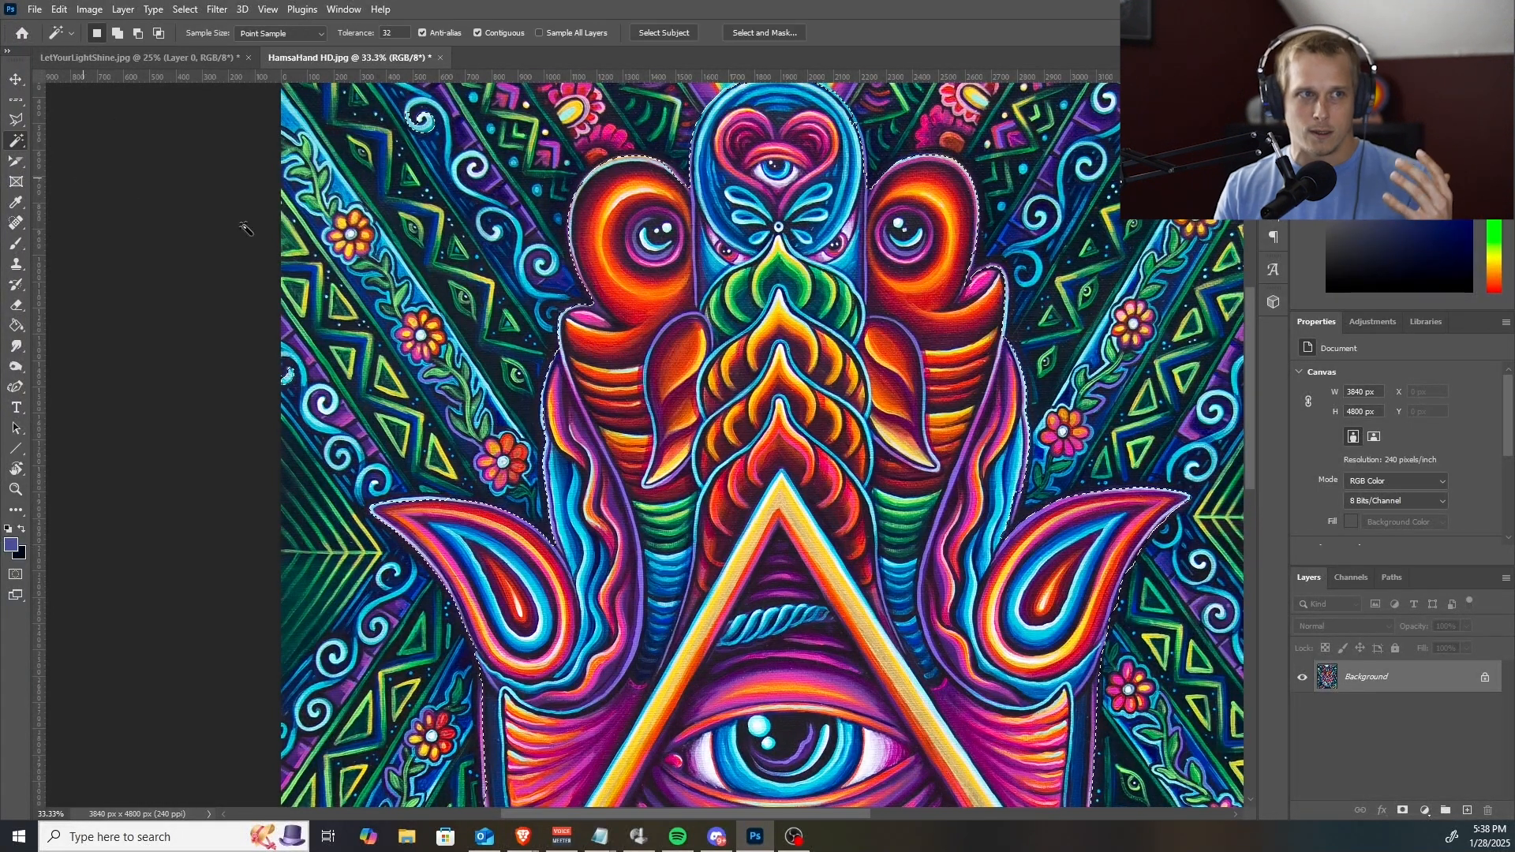
pyautogui.click(791, 512)
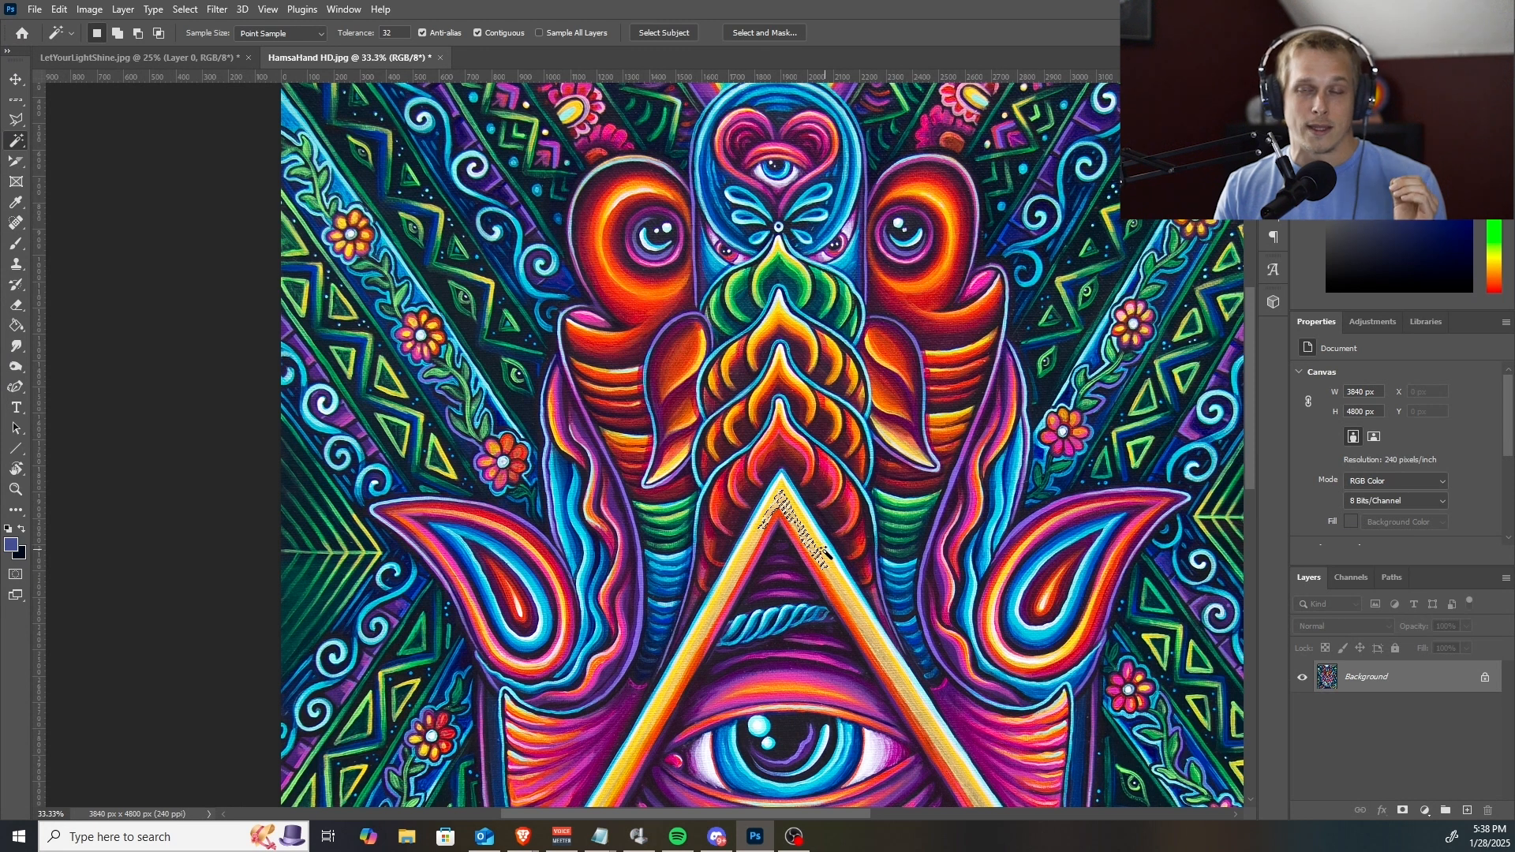
pyautogui.hotkey('ctrl', 'd')
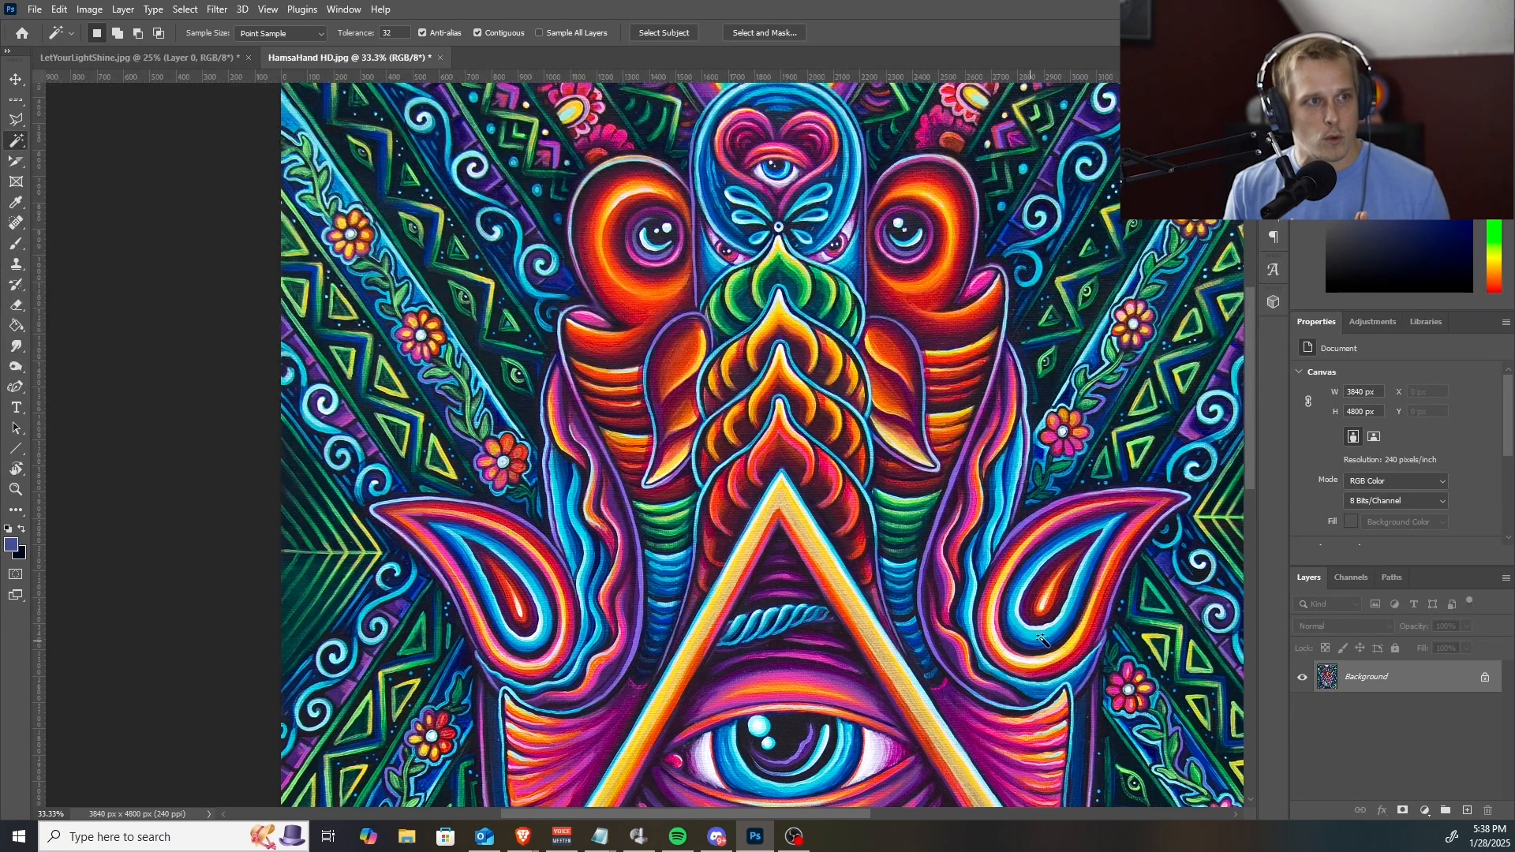
pyautogui.hotkey('ctrl', 'd')
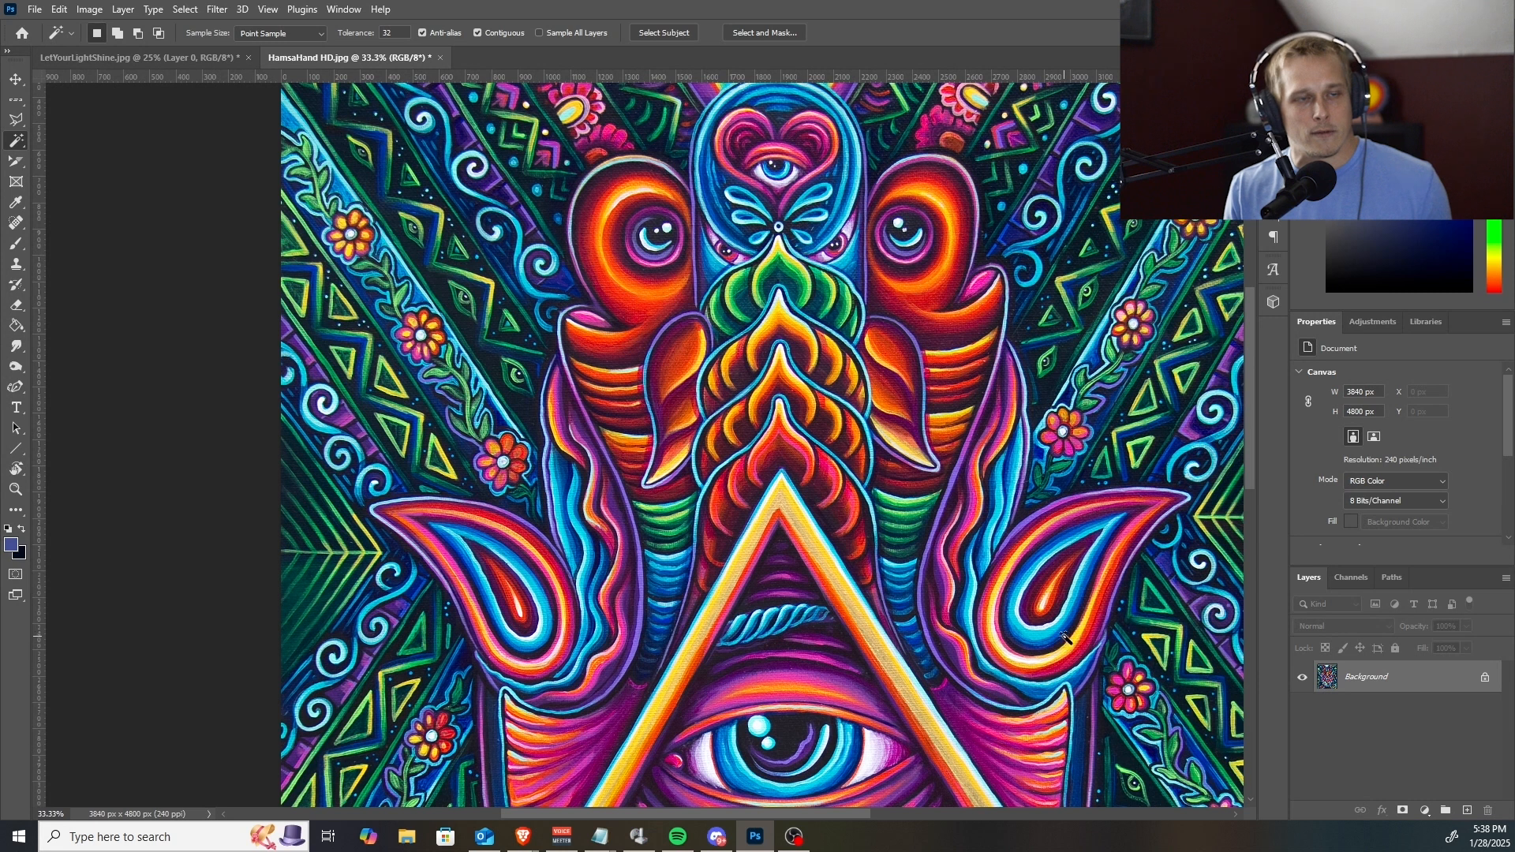
pyautogui.click(1092, 602)
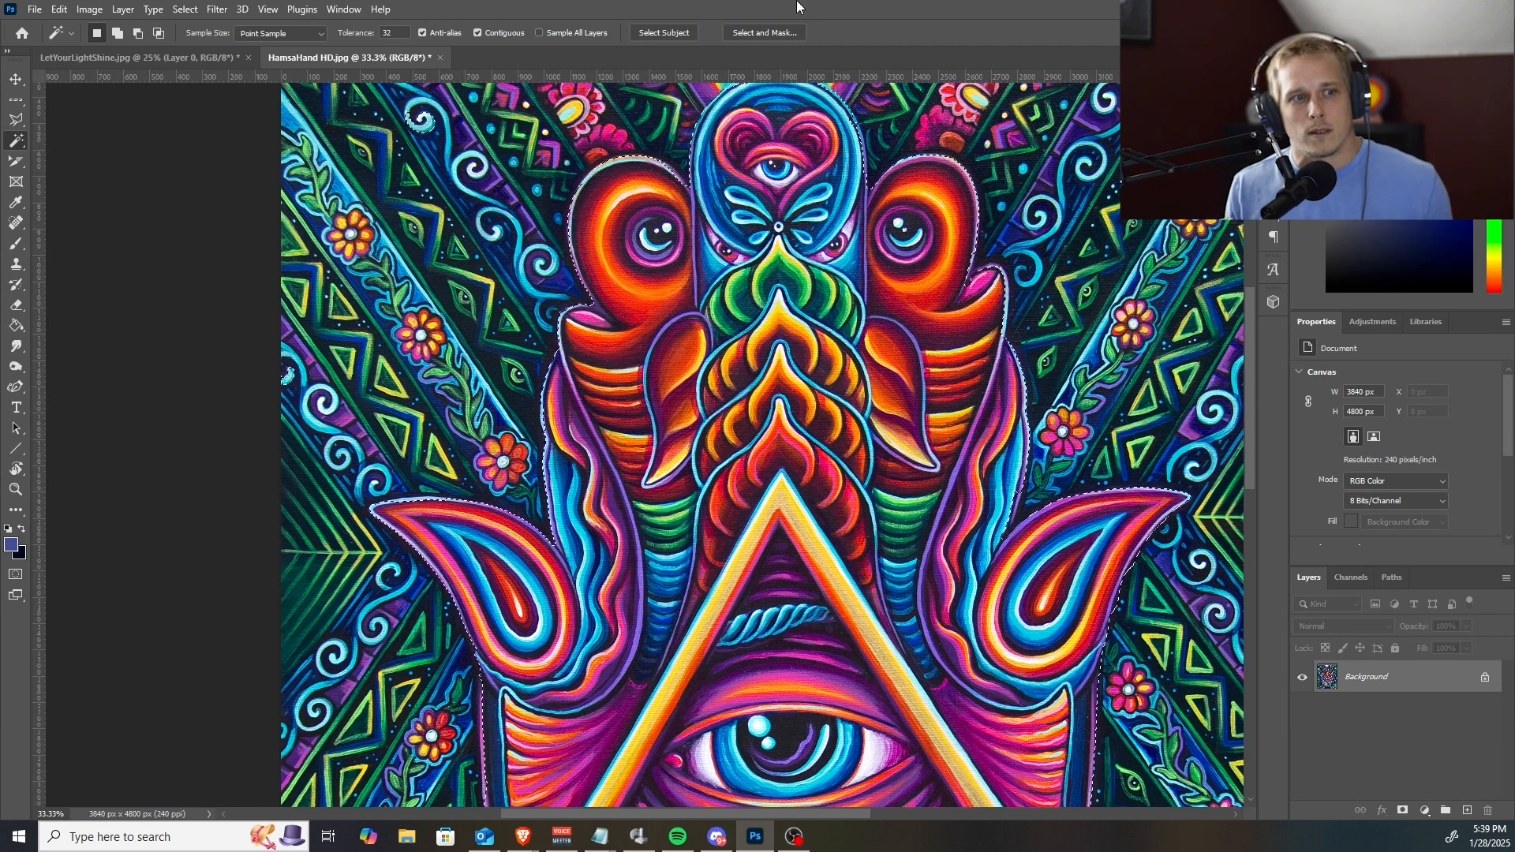
# Refine the selection in the gap between the right finger's wavy edge and the right thumb with a 45 px Quick Selection brush.
pyautogui.press('z')
pyautogui.keyDown('alt'); pyautogui.click(762, 221); pyautogui.keyUp('alt')
pyautogui.keyDown('alt'); pyautogui.click(763, 223); pyautogui.keyUp('alt')
pyautogui.moveTo(792, 539); pyautogui.dragTo(729, 455)
pyautogui.press('z')
pyautogui.click(813, 261)
pyautogui.click(813, 261)
pyautogui.click(813, 261)
pyautogui.click(840, 379)
pyautogui.click(839, 379)
pyautogui.click(839, 380)
pyautogui.press('w')
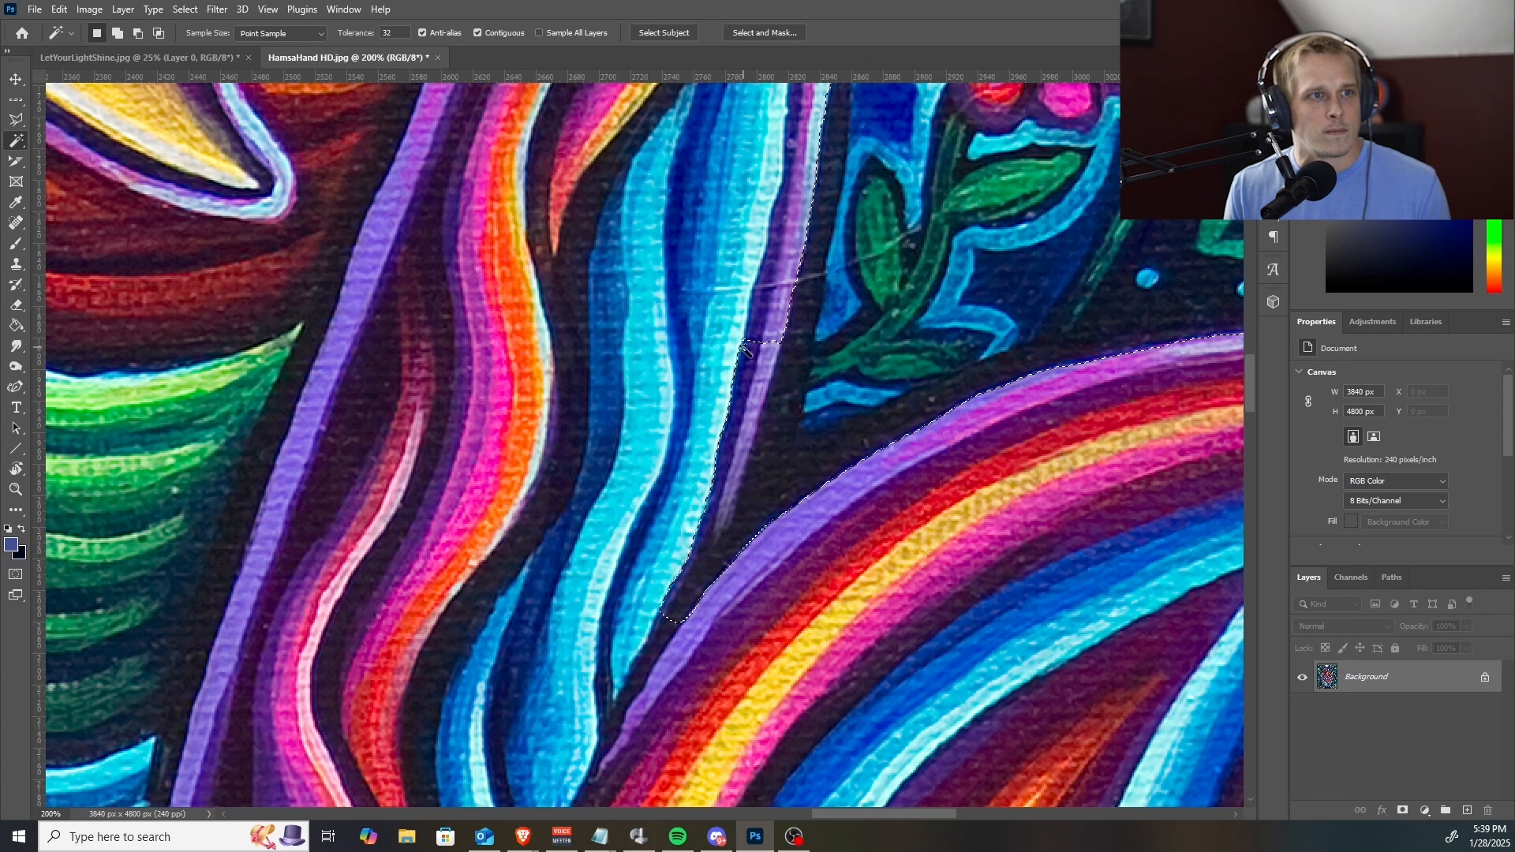
pyautogui.rightClick(16, 142)
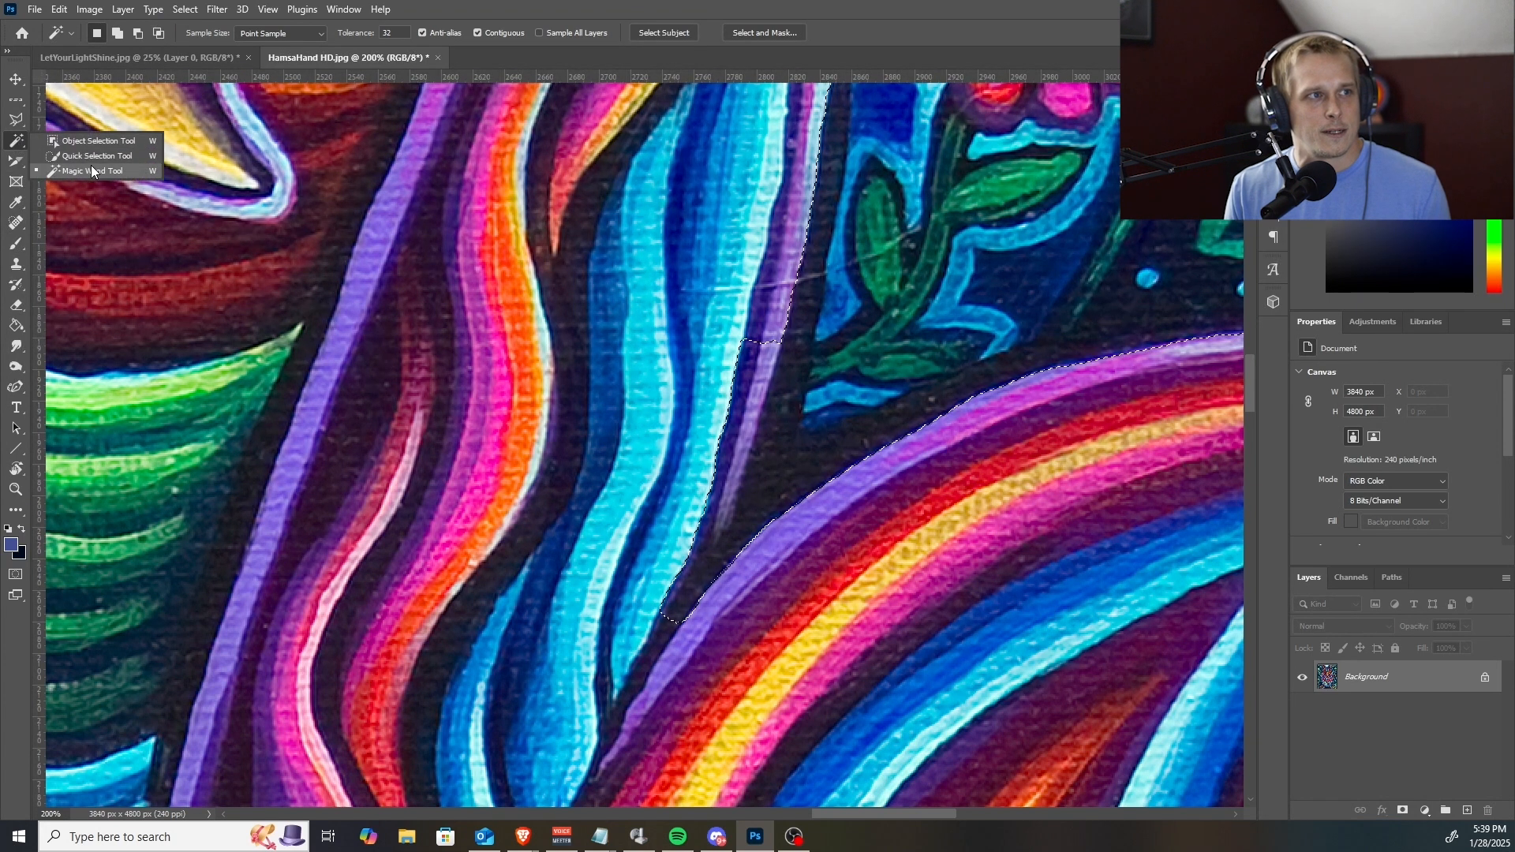
pyautogui.click(92, 156)
pyautogui.press('[')
pyautogui.press('[')
pyautogui.press('[')
pyautogui.press('[')
pyautogui.press('[')
pyautogui.press('[')
pyautogui.press('[')
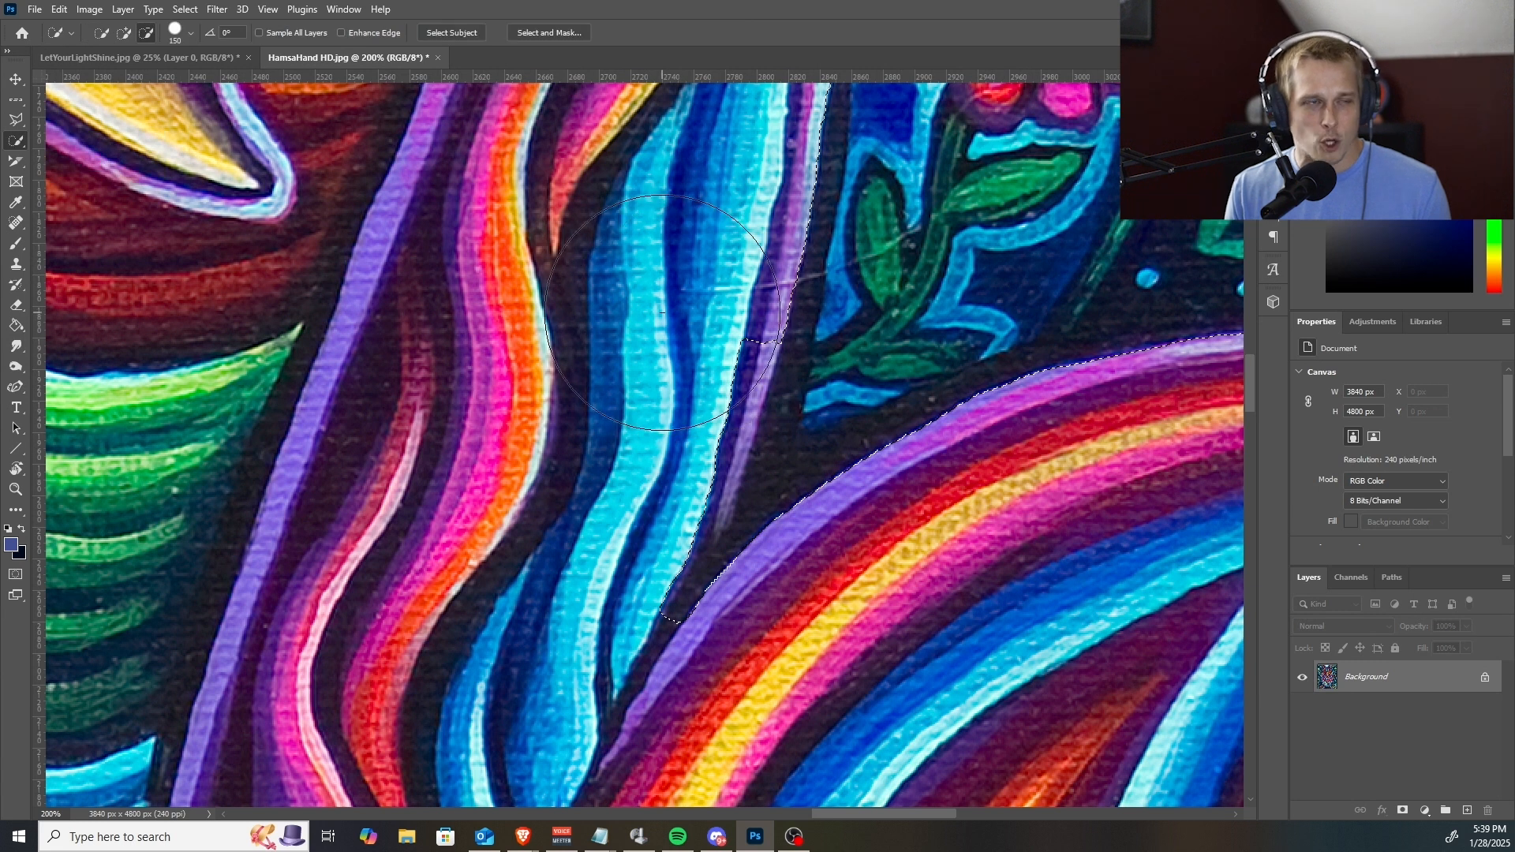
pyautogui.press('[')
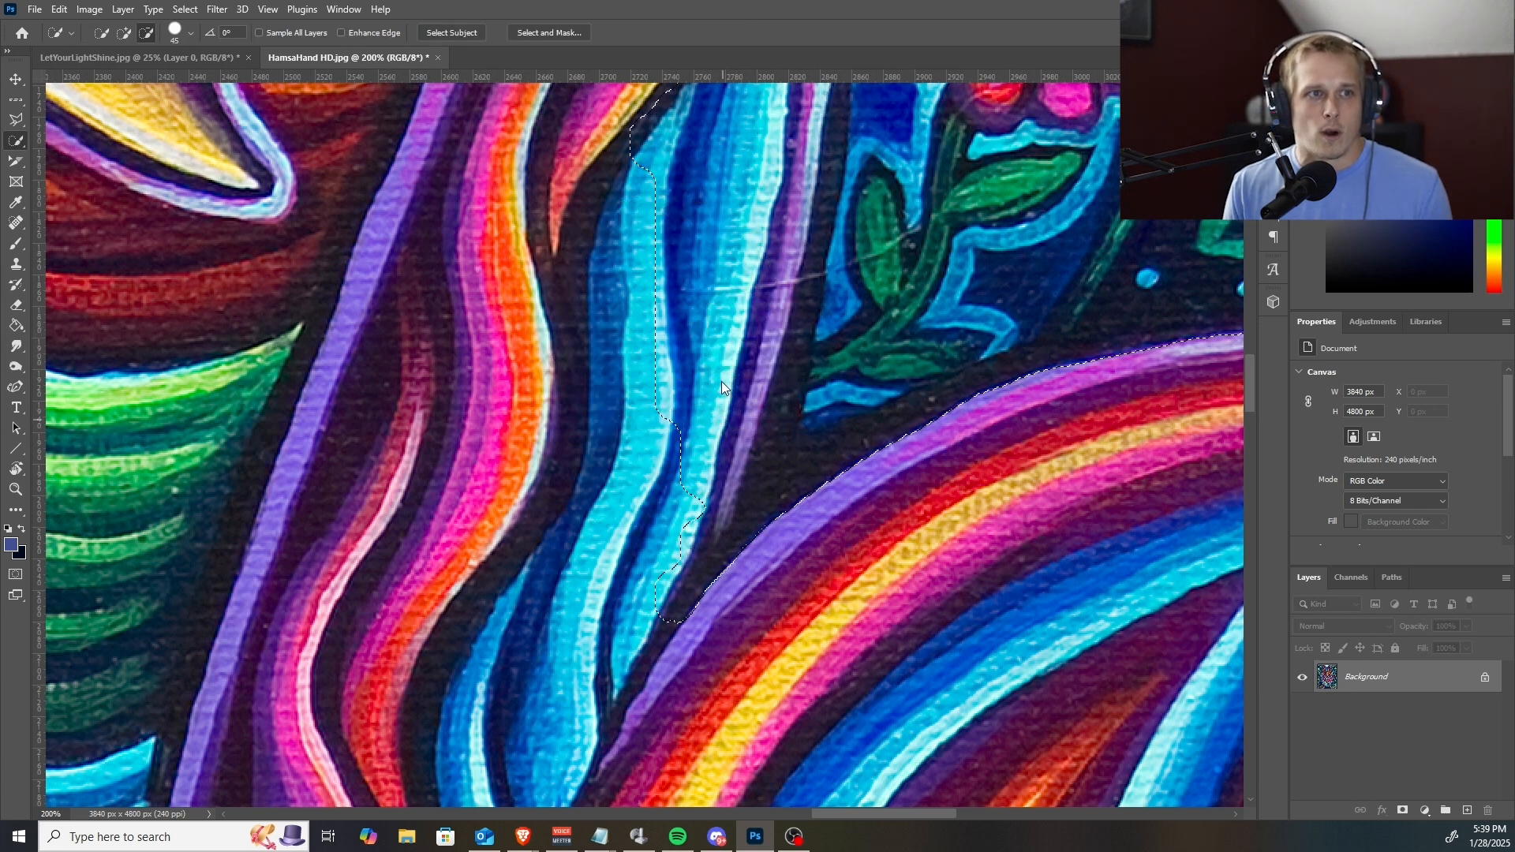
pyautogui.moveTo(717, 401)
pyautogui.mouseDown()
pyautogui.moveTo(659, 560)
pyautogui.moveTo(710, 521)
pyautogui.moveTo(734, 473)
pyautogui.moveTo(730, 489)
pyautogui.moveTo(750, 258)
pyautogui.mouseUp()
pyautogui.press('alt')
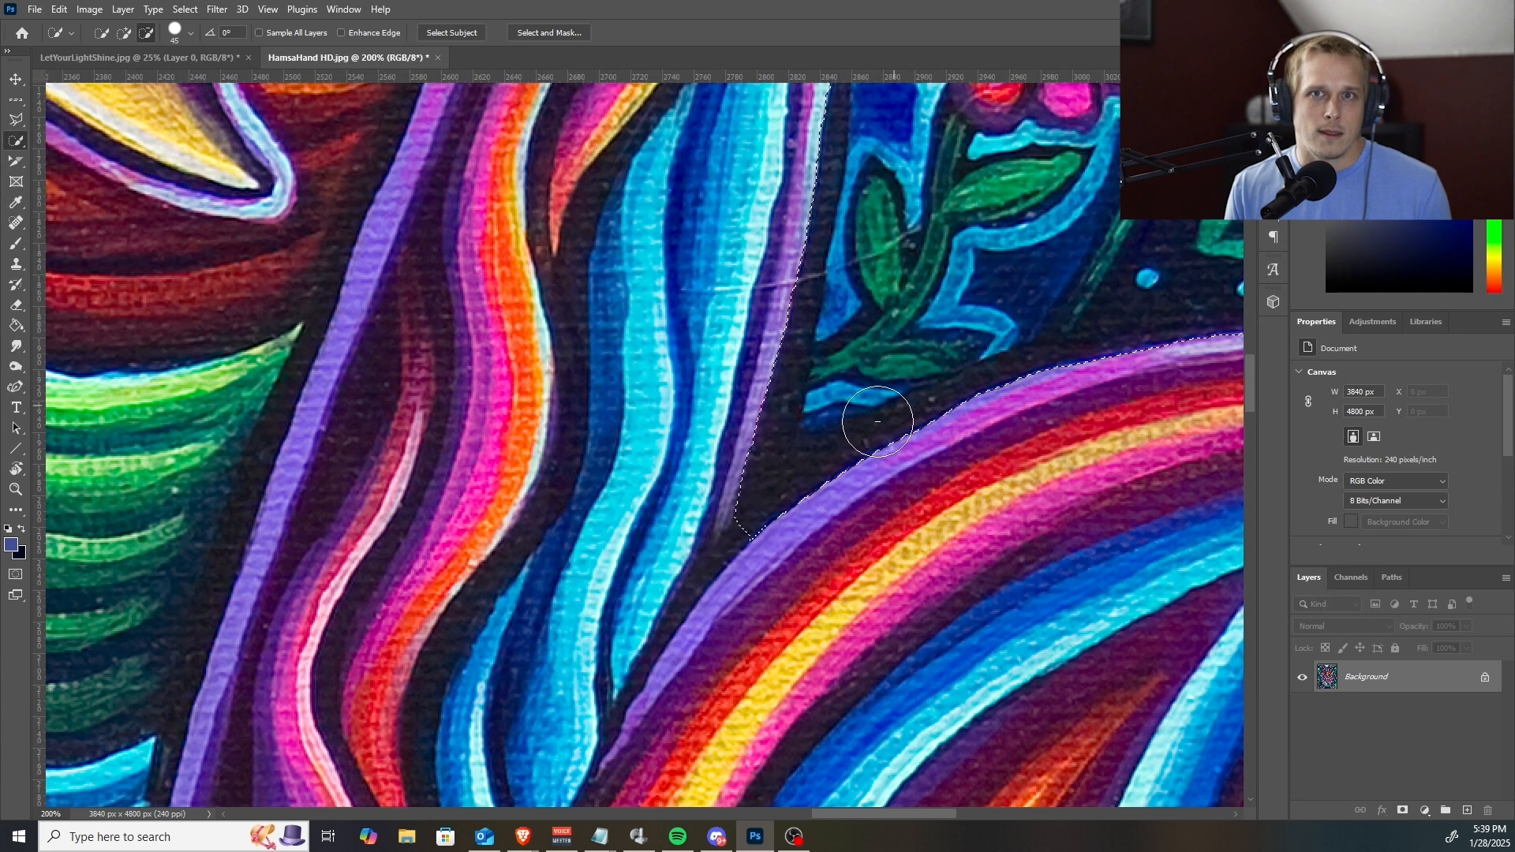
# Fit the selection tightly to the lower outer edge of the right paisley-shaped thumb, down to where it meets the palm.
pyautogui.press('z')
pyautogui.keyDown('alt'); pyautogui.click(854, 444); pyautogui.keyUp('alt')
pyautogui.keyDown('alt'); pyautogui.click(851, 446); pyautogui.keyUp('alt')
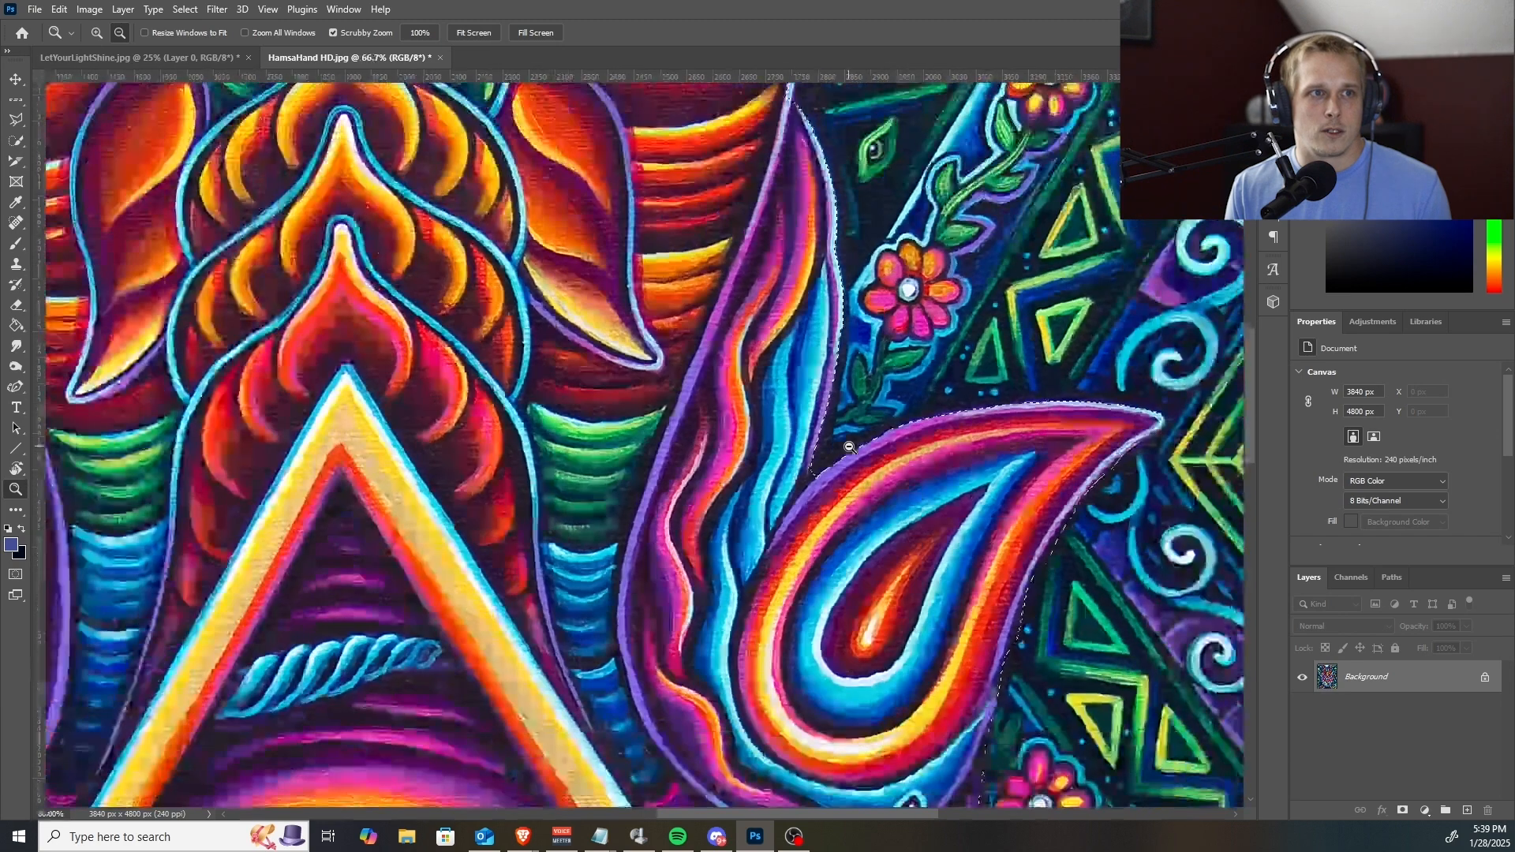
pyautogui.keyDown('alt'); pyautogui.click(849, 447); pyautogui.keyUp('alt')
pyautogui.click(1004, 500)
pyautogui.click(1015, 493)
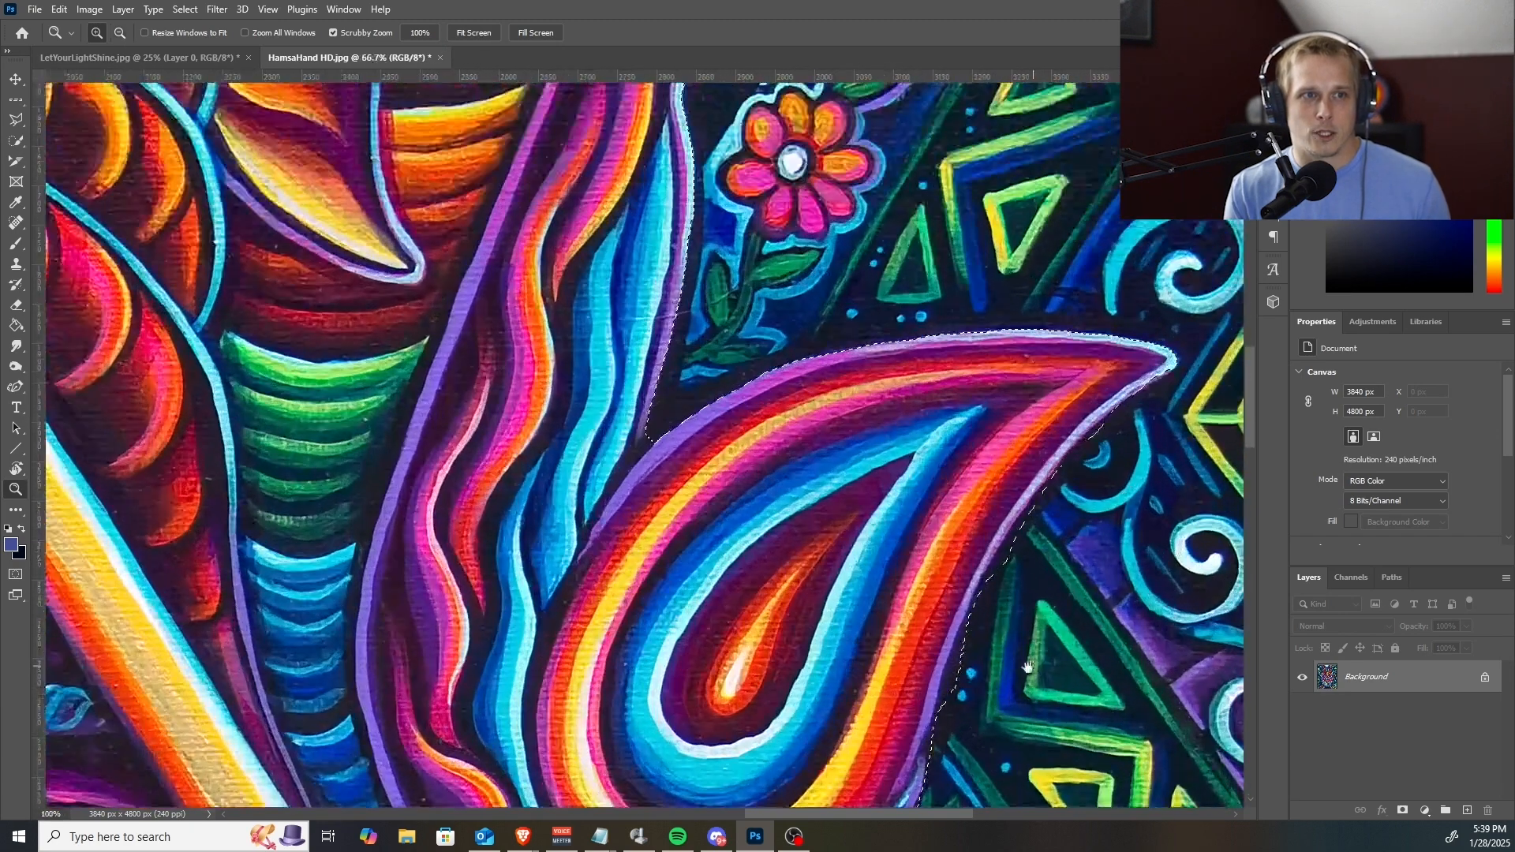
pyautogui.press('w')
pyautogui.press('space')
pyautogui.moveTo(1022, 663); pyautogui.dragTo(821, 515)
pyautogui.moveTo(755, 559)
pyautogui.mouseDown()
pyautogui.moveTo(789, 470)
pyautogui.moveTo(798, 552)
pyautogui.moveTo(802, 450)
pyautogui.moveTo(832, 399)
pyautogui.moveTo(817, 443)
pyautogui.mouseUp()
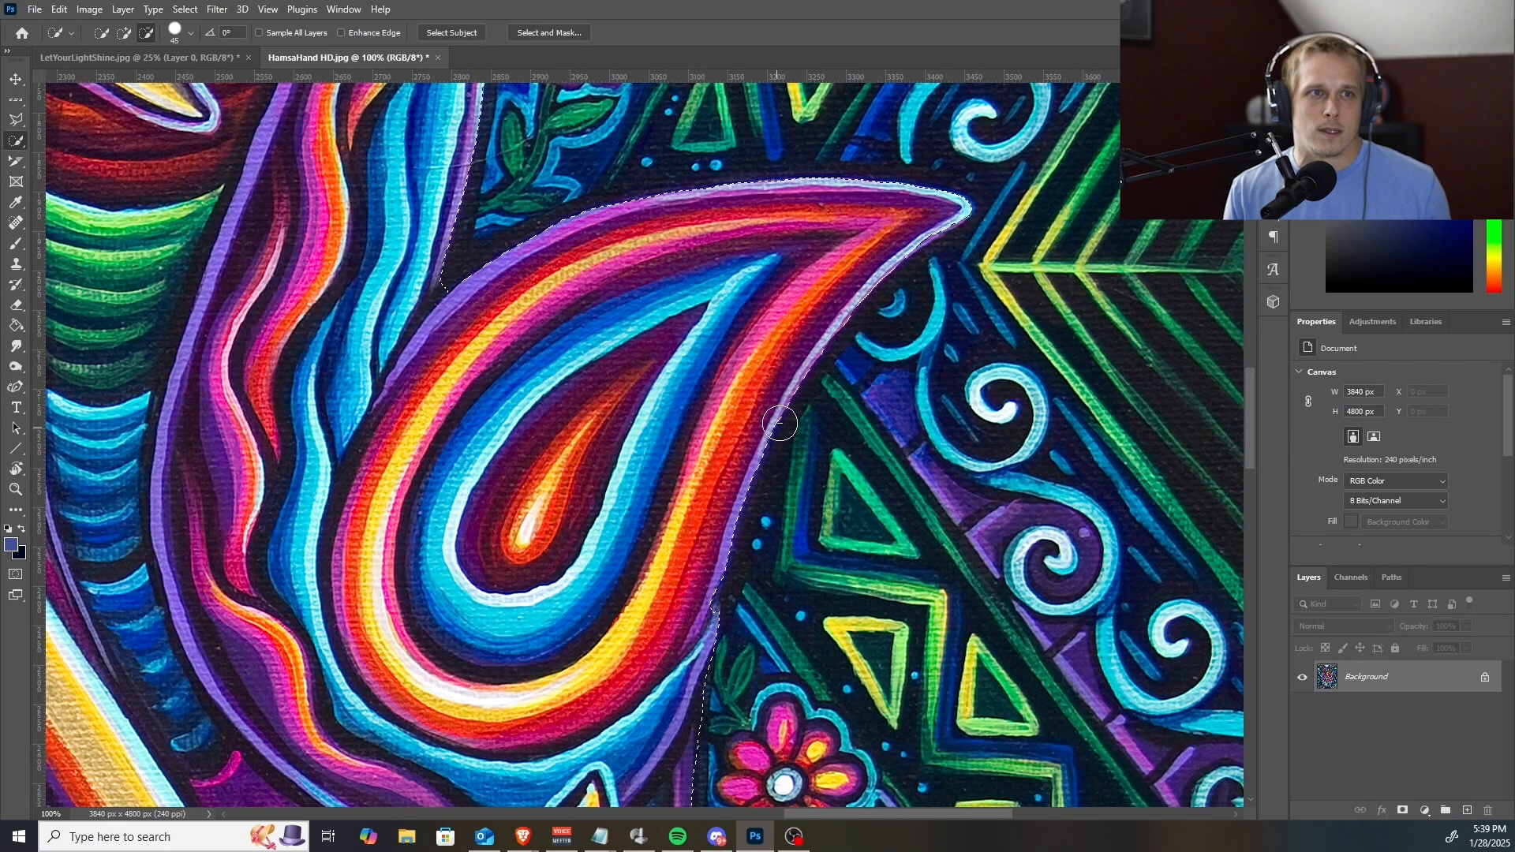
pyautogui.moveTo(701, 589); pyautogui.dragTo(699, 636)
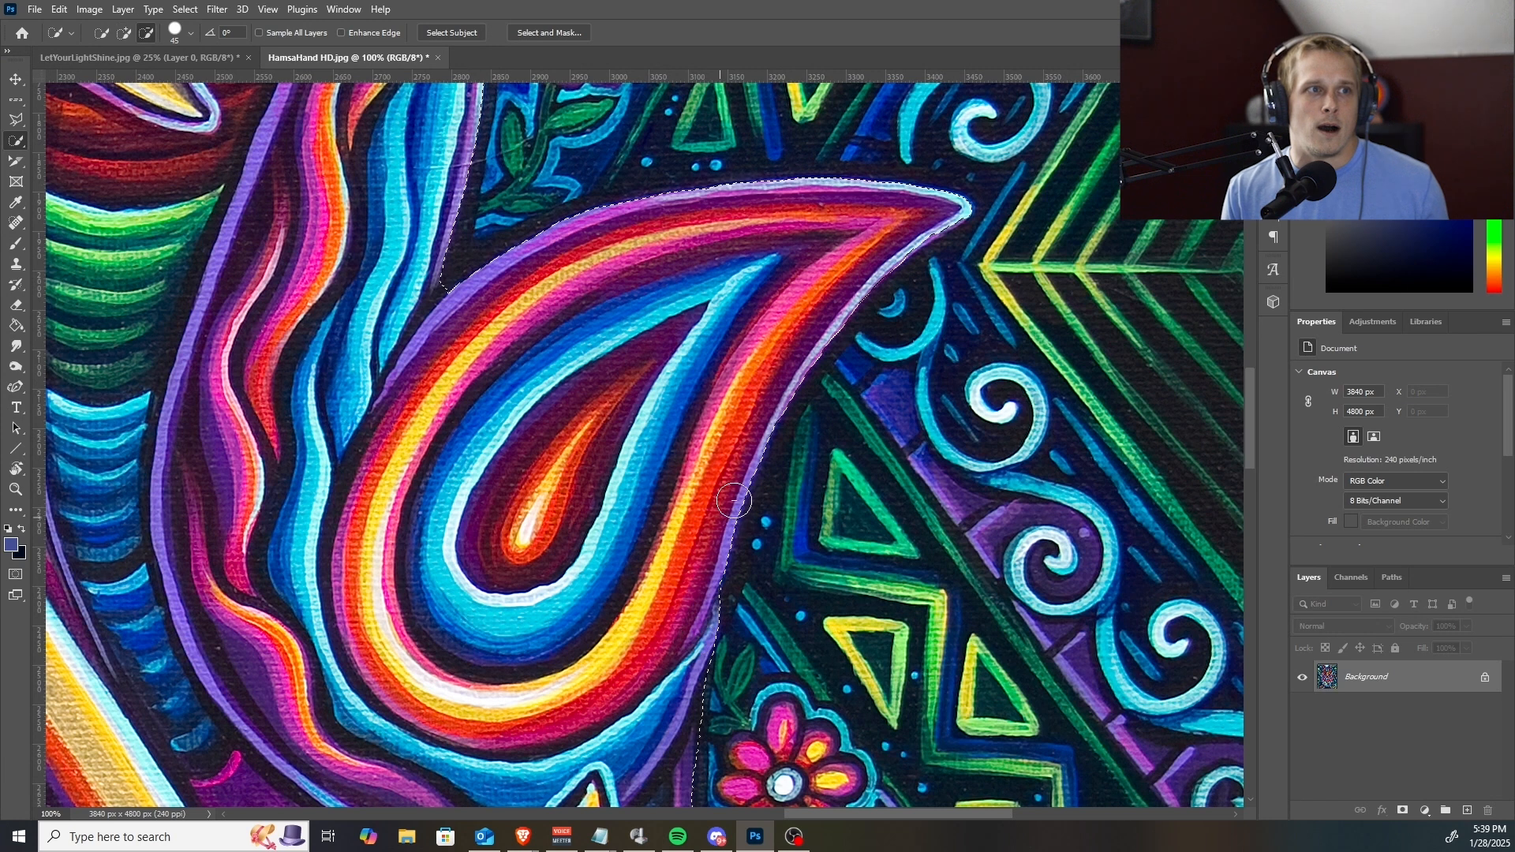
# Subtract the background bulge beside the blue swirl along the right edge of the palm from the selection.
pyautogui.scroll(-10, 724, 546)
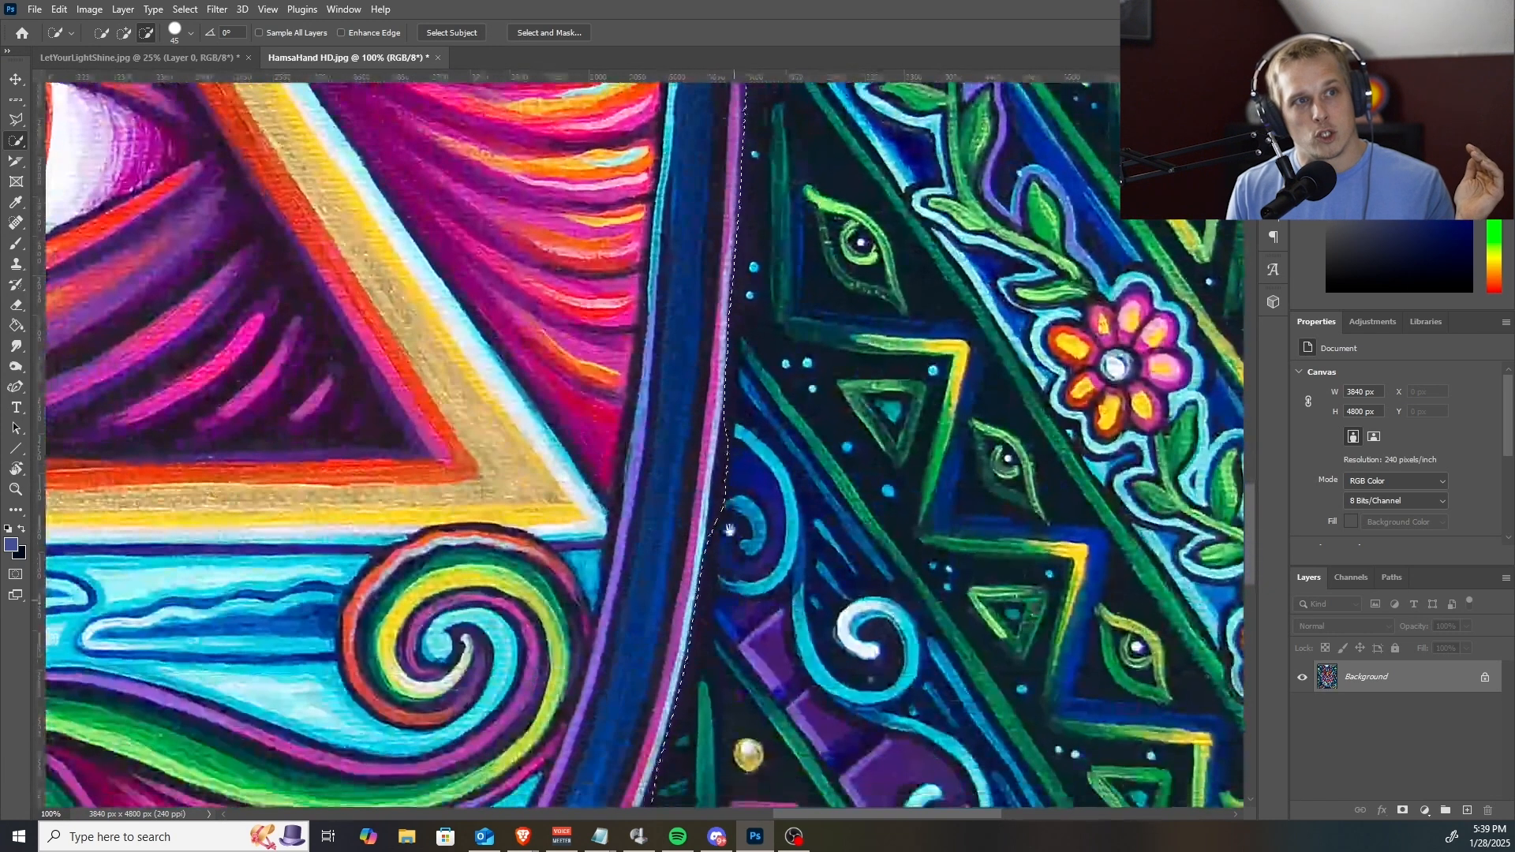
pyautogui.moveTo(738, 426); pyautogui.dragTo(730, 561)
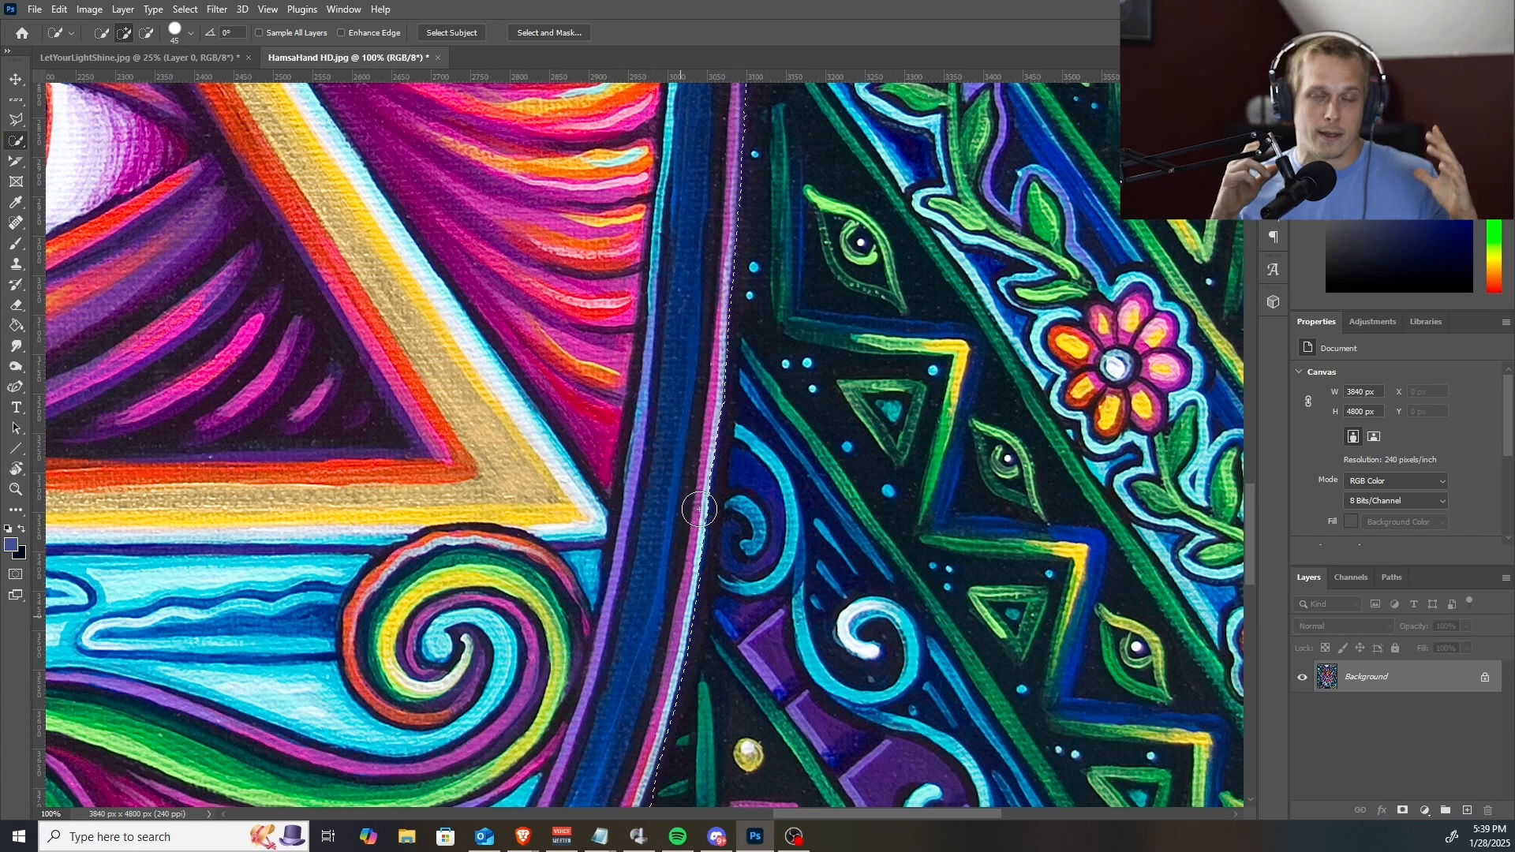
pyautogui.moveTo(724, 622)
pyautogui.mouseDown()
pyautogui.moveTo(893, 357)
pyautogui.moveTo(867, 516)
pyautogui.moveTo(990, 265)
pyautogui.mouseUp()
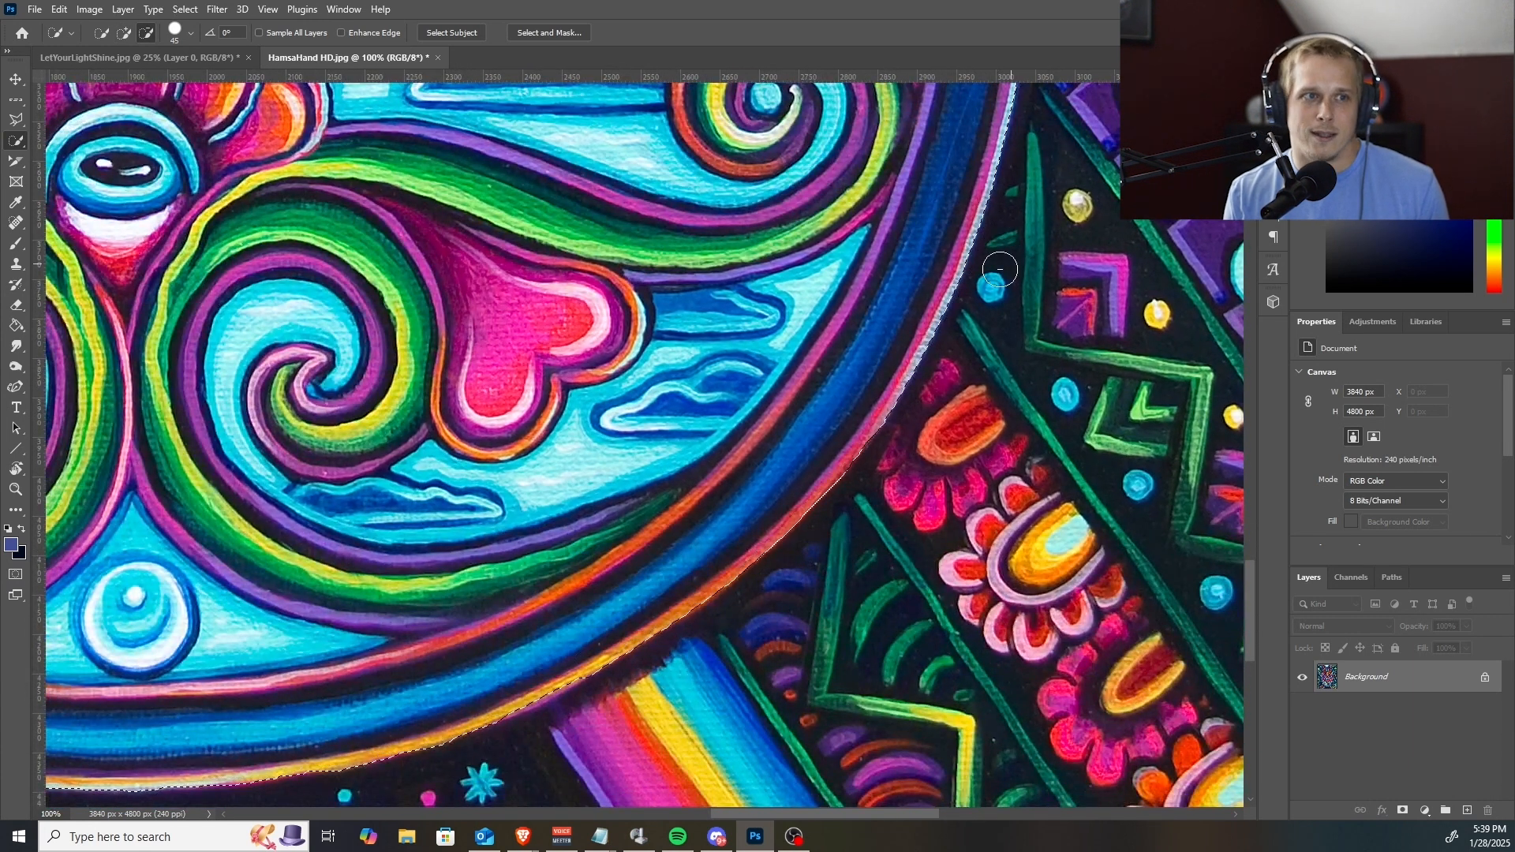
# Follow the palm's lower edge around and correct the selection along its left side up to the base of the left thumb.
pyautogui.moveTo(685, 601); pyautogui.dragTo(892, 501)
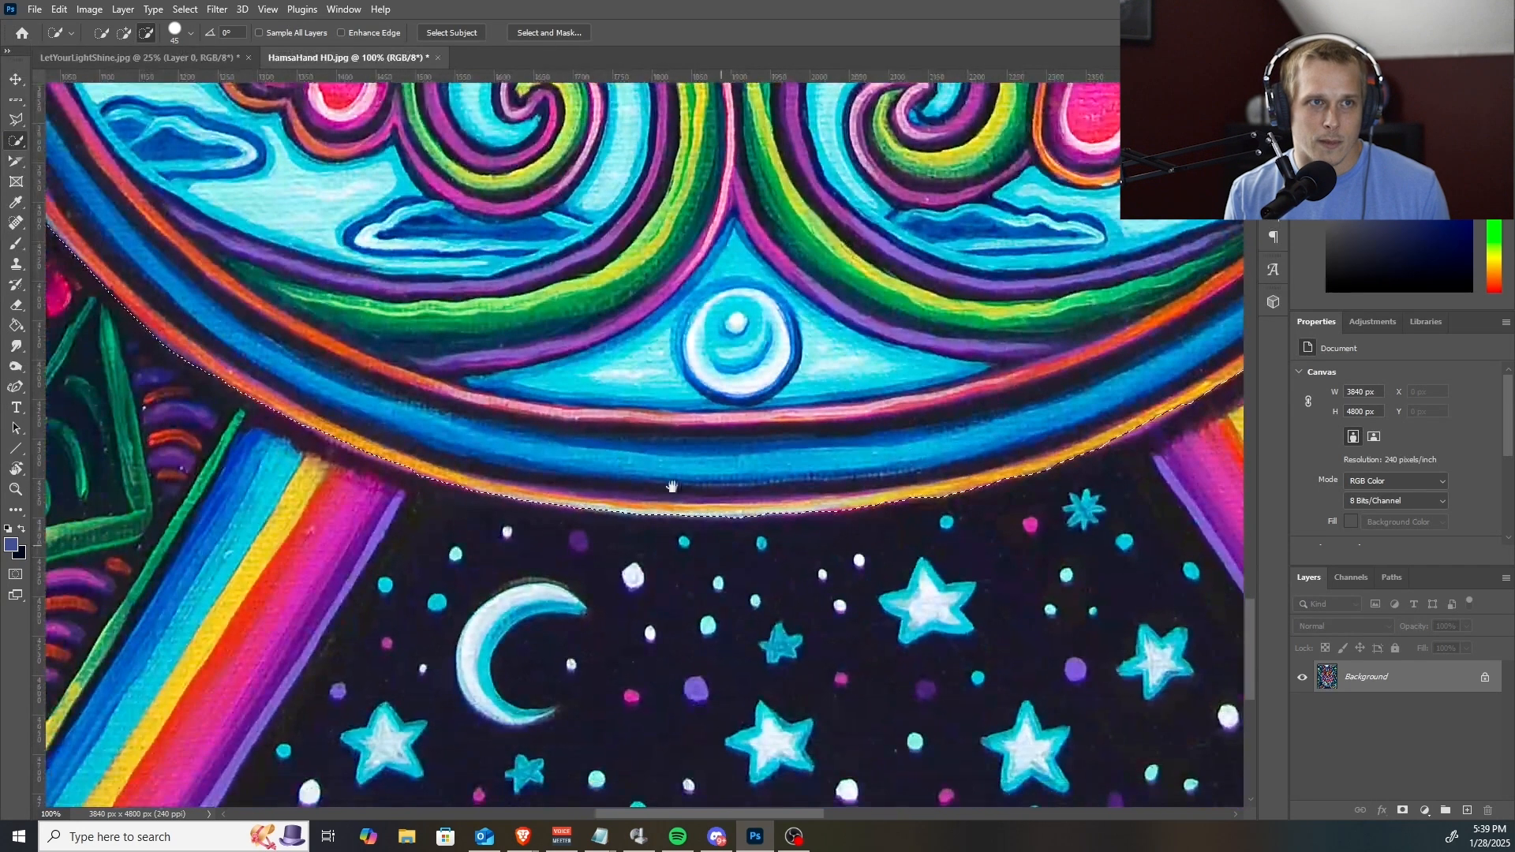
pyautogui.moveTo(374, 354); pyautogui.dragTo(532, 446)
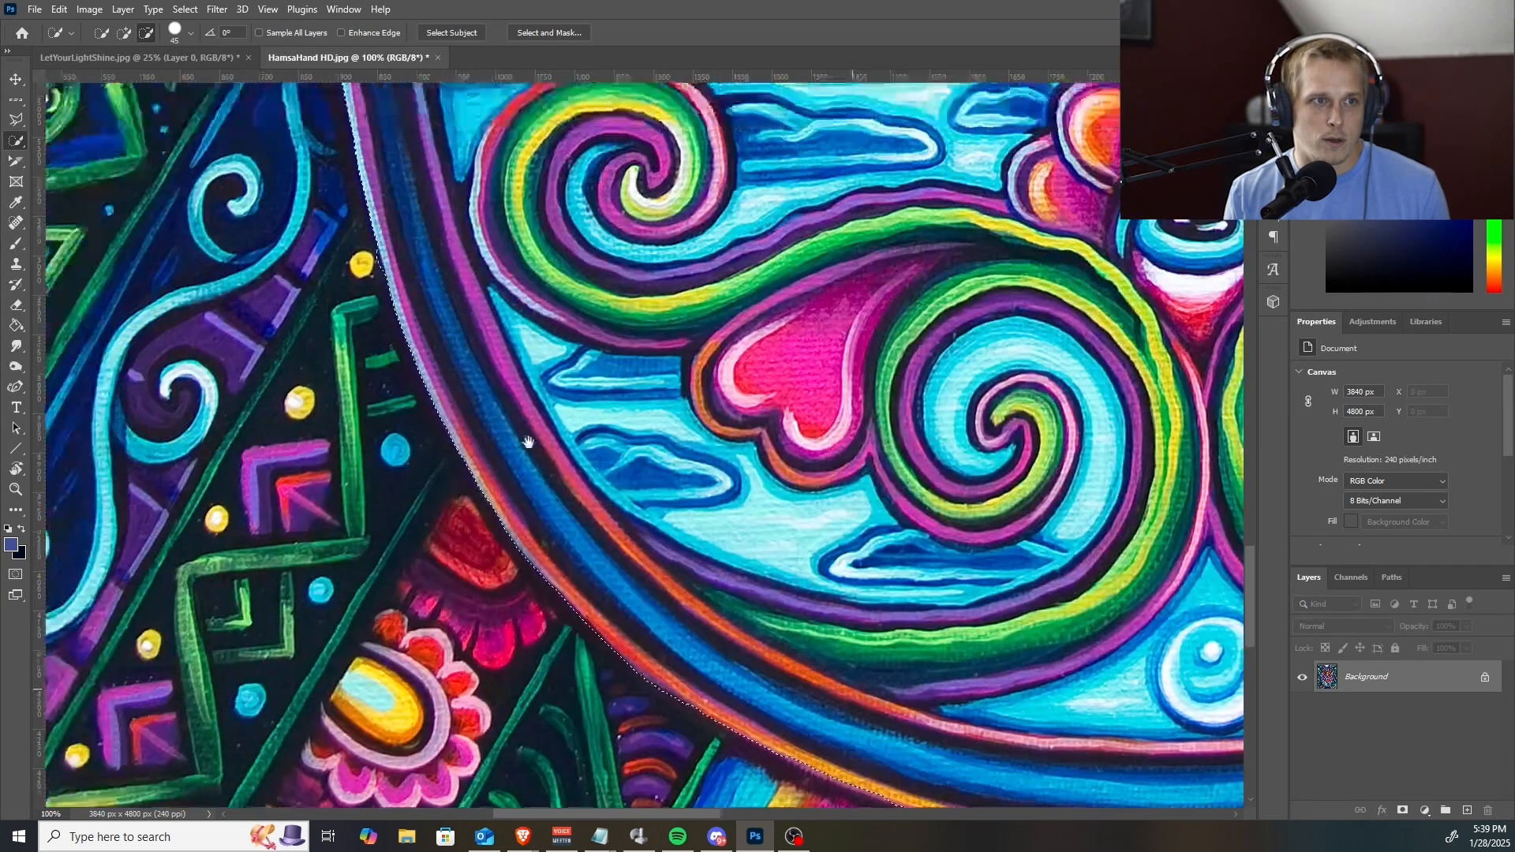
pyautogui.moveTo(541, 327); pyautogui.dragTo(558, 524)
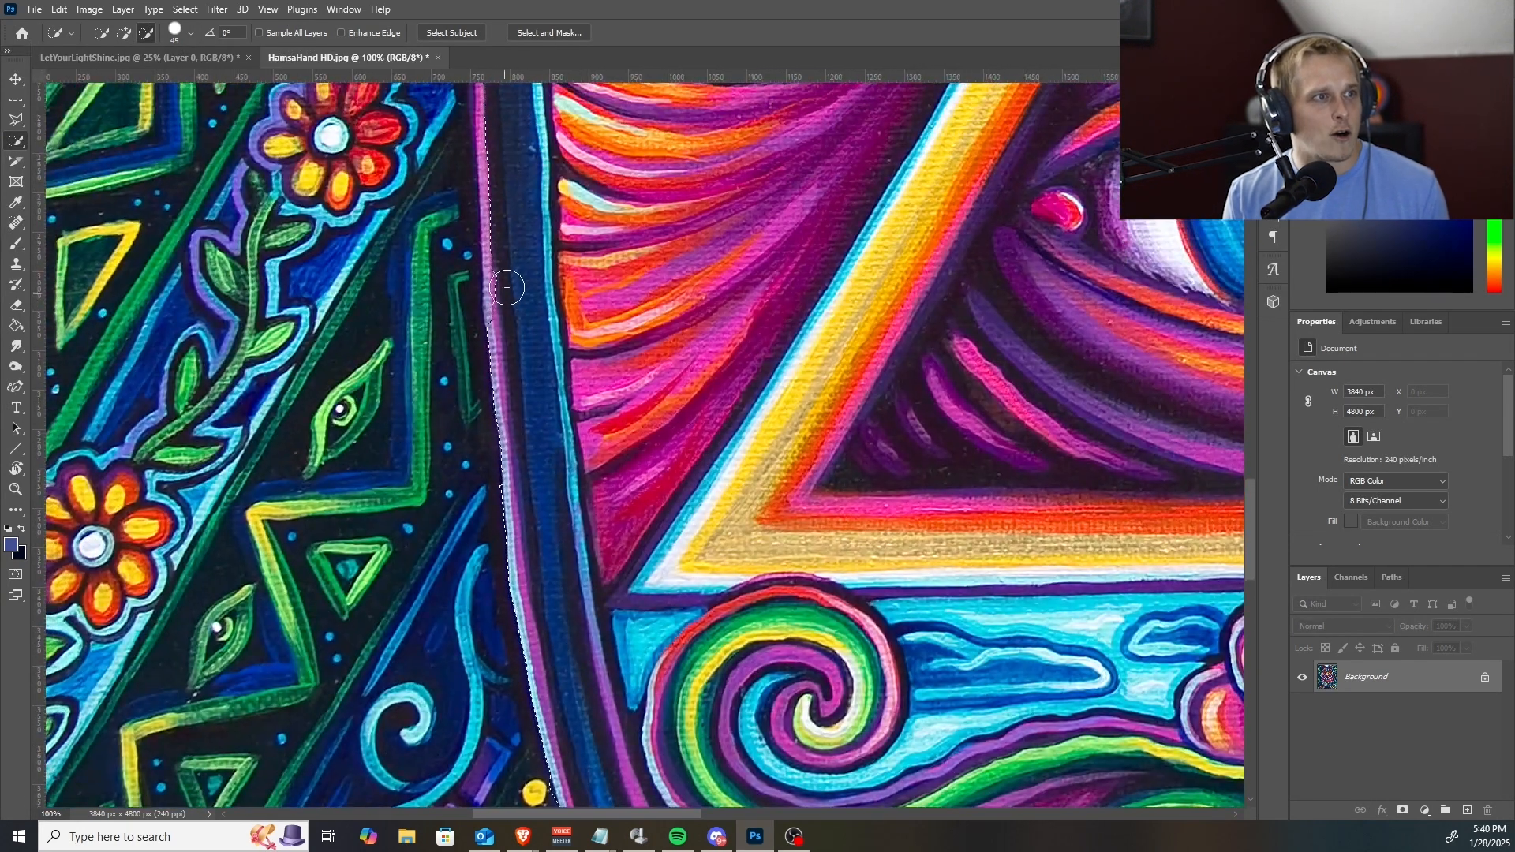
pyautogui.moveTo(511, 275)
pyautogui.mouseDown()
pyautogui.moveTo(518, 305)
pyautogui.moveTo(515, 266)
pyautogui.moveTo(513, 288)
pyautogui.moveTo(510, 260)
pyautogui.moveTo(490, 264)
pyautogui.mouseUp()
pyautogui.moveTo(543, 205); pyautogui.dragTo(589, 668)
pyautogui.moveTo(541, 389); pyautogui.dragTo(535, 367)
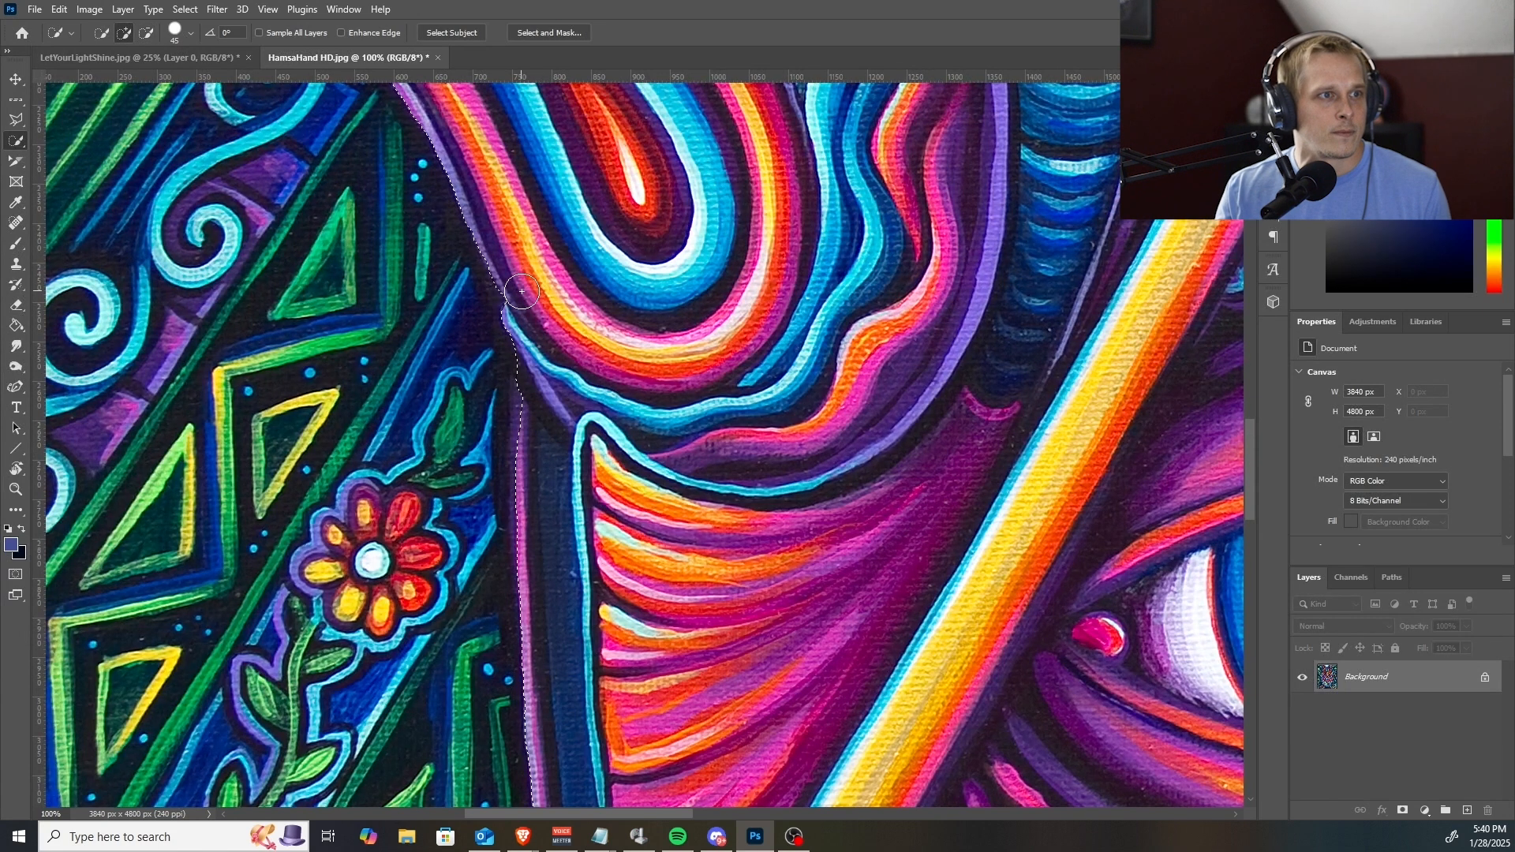
# Correct the selection along the curved top edge of the blue central finger.
pyautogui.moveTo(522, 291); pyautogui.dragTo(671, 782)
pyautogui.moveTo(690, 486); pyautogui.dragTo(641, 797)
pyautogui.moveTo(856, 416); pyautogui.dragTo(725, 706)
pyautogui.moveTo(860, 342); pyautogui.dragTo(820, 463)
pyautogui.moveTo(958, 371); pyautogui.dragTo(552, 540)
pyautogui.moveTo(1038, 328); pyautogui.dragTo(740, 450)
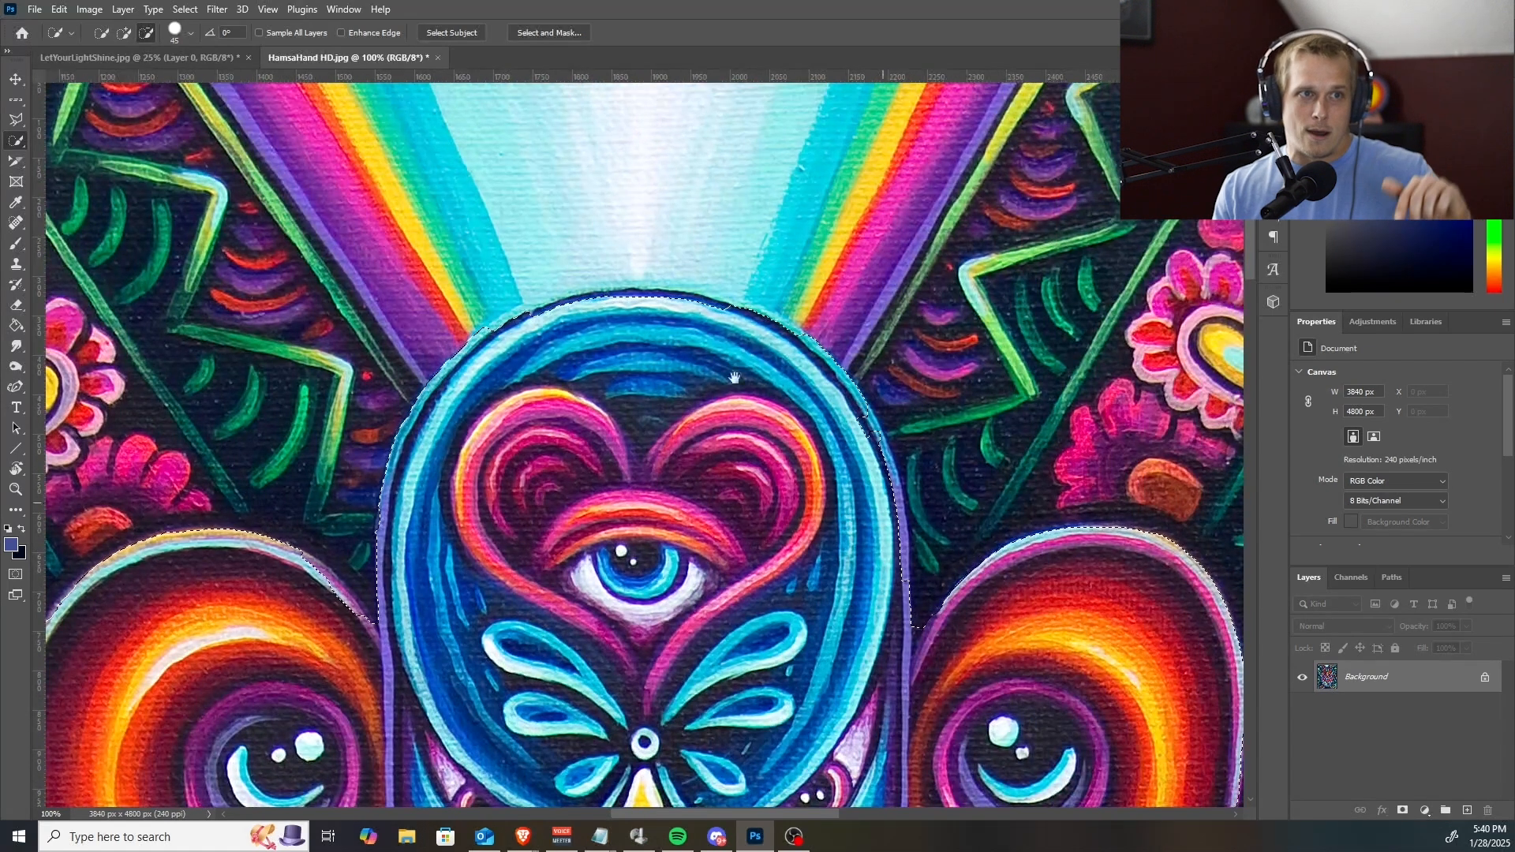
pyautogui.moveTo(712, 310)
pyautogui.mouseDown()
pyautogui.moveTo(597, 303)
pyautogui.moveTo(505, 349)
pyautogui.moveTo(572, 315)
pyautogui.mouseUp()
pyautogui.click(680, 310)
pyautogui.press('alt')
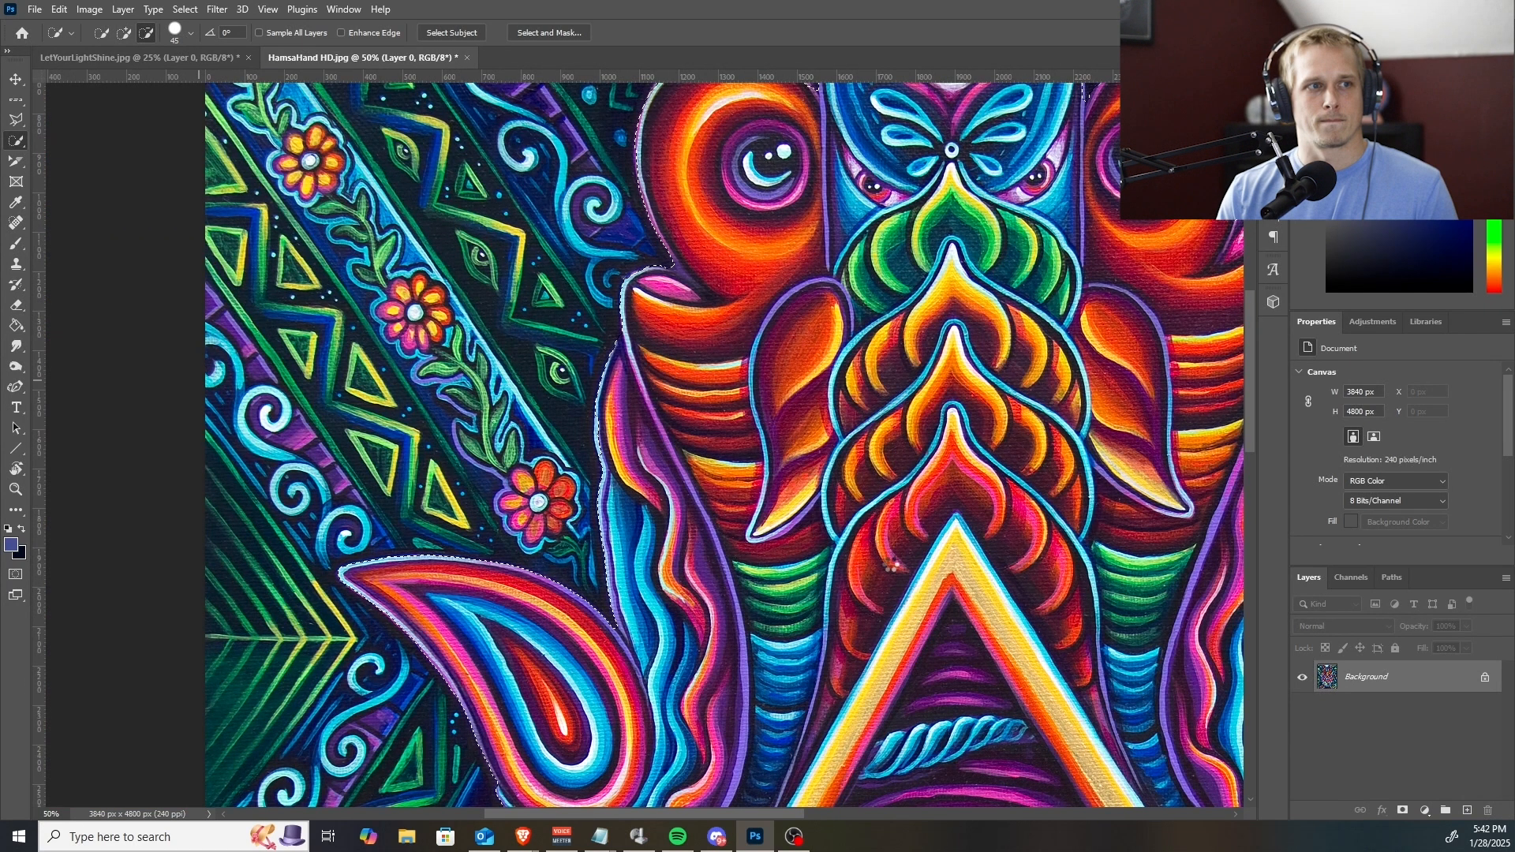
# Inspect the edges of the whole hand cutout in Select and Mask, from the palm's base up to the fingertips.
pyautogui.click(544, 34)
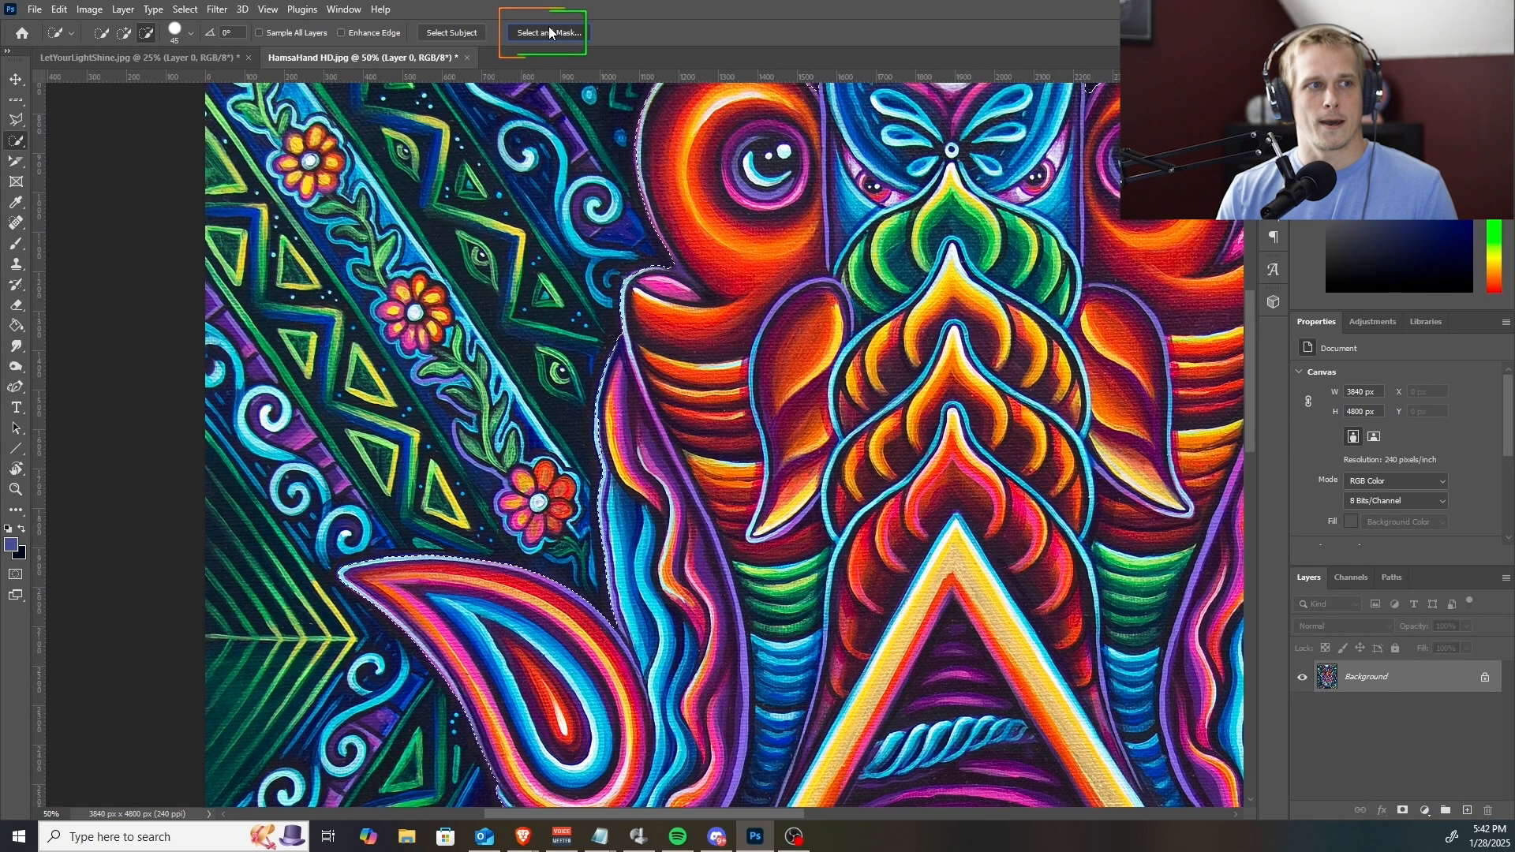
pyautogui.moveTo(645, 620); pyautogui.dragTo(509, 99)
pyautogui.moveTo(580, 443); pyautogui.dragTo(484, 211)
pyautogui.moveTo(630, 435); pyautogui.dragTo(612, 439)
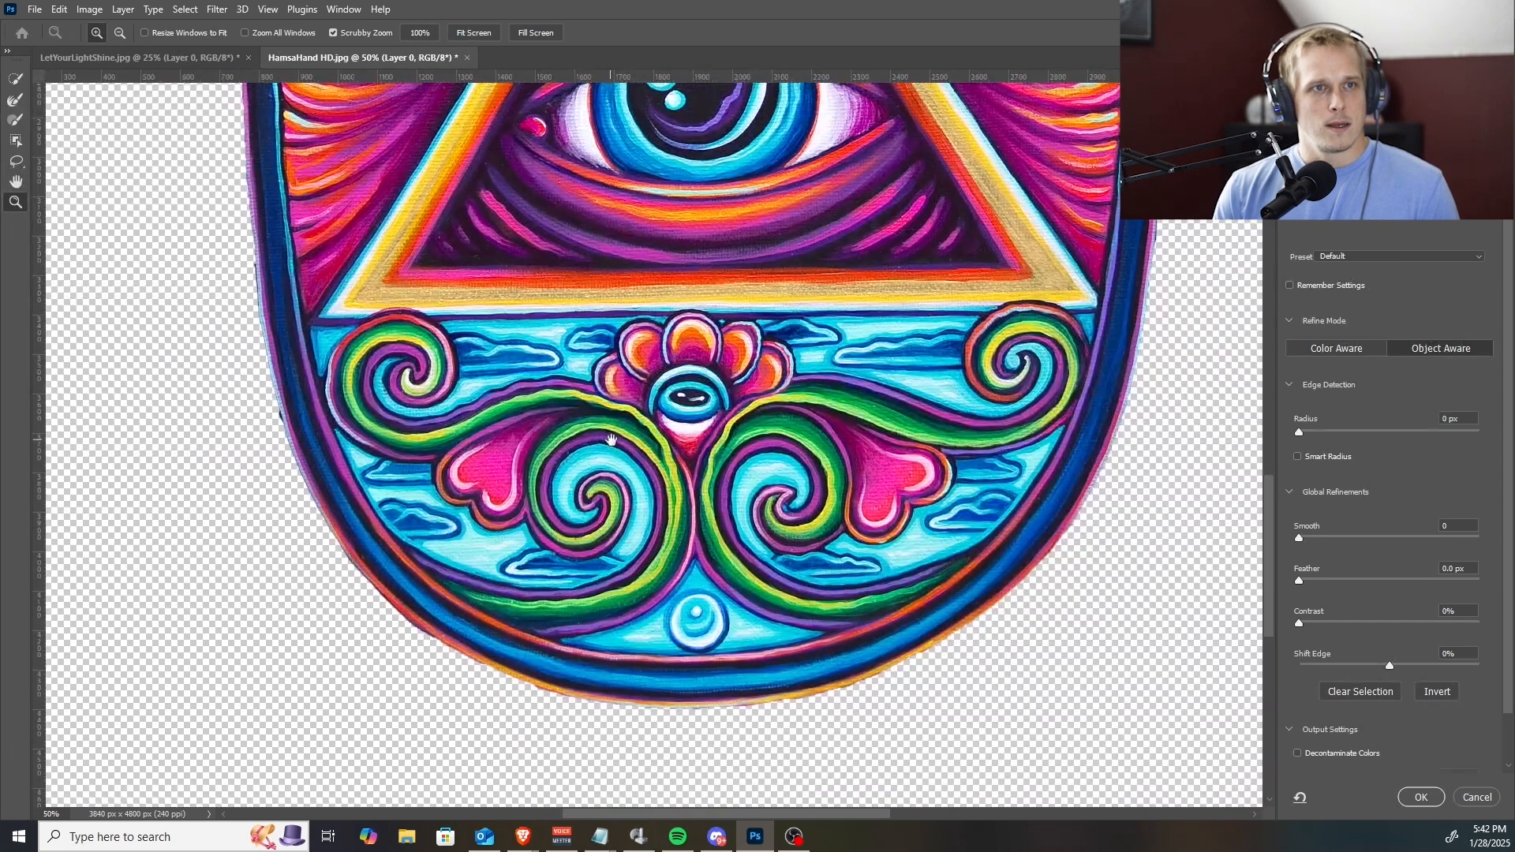
pyautogui.moveTo(608, 491); pyautogui.dragTo(538, 513)
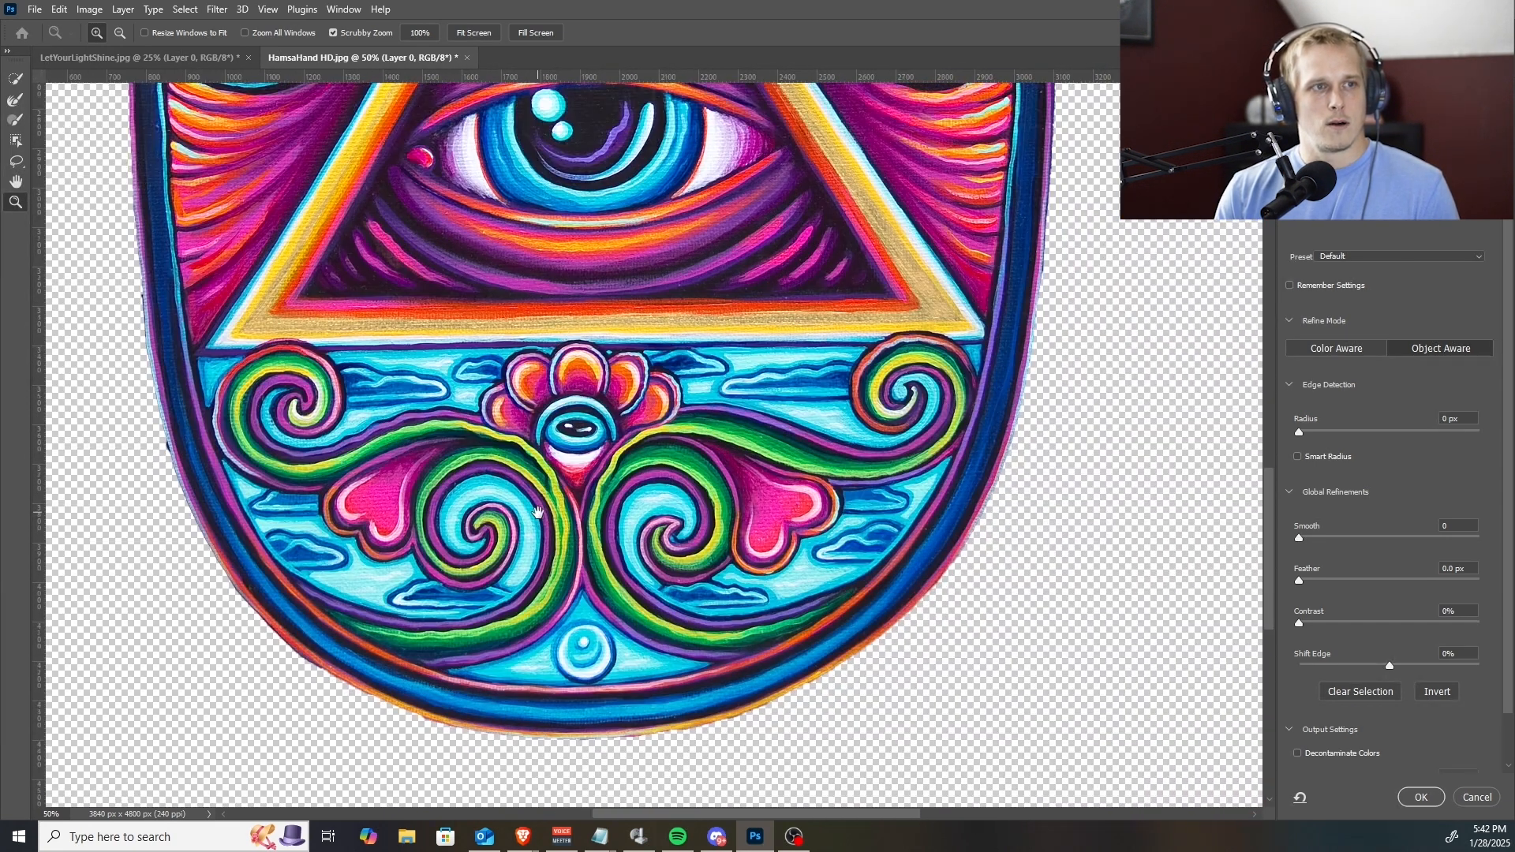
pyautogui.moveTo(799, 440); pyautogui.dragTo(656, 598)
pyautogui.moveTo(788, 501); pyautogui.dragTo(717, 671)
pyautogui.moveTo(913, 169); pyautogui.dragTo(895, 349)
pyautogui.moveTo(694, 354); pyautogui.dragTo(778, 776)
pyautogui.moveTo(702, 536); pyautogui.dragTo(742, 661)
pyautogui.moveTo(577, 469); pyautogui.dragTo(784, 436)
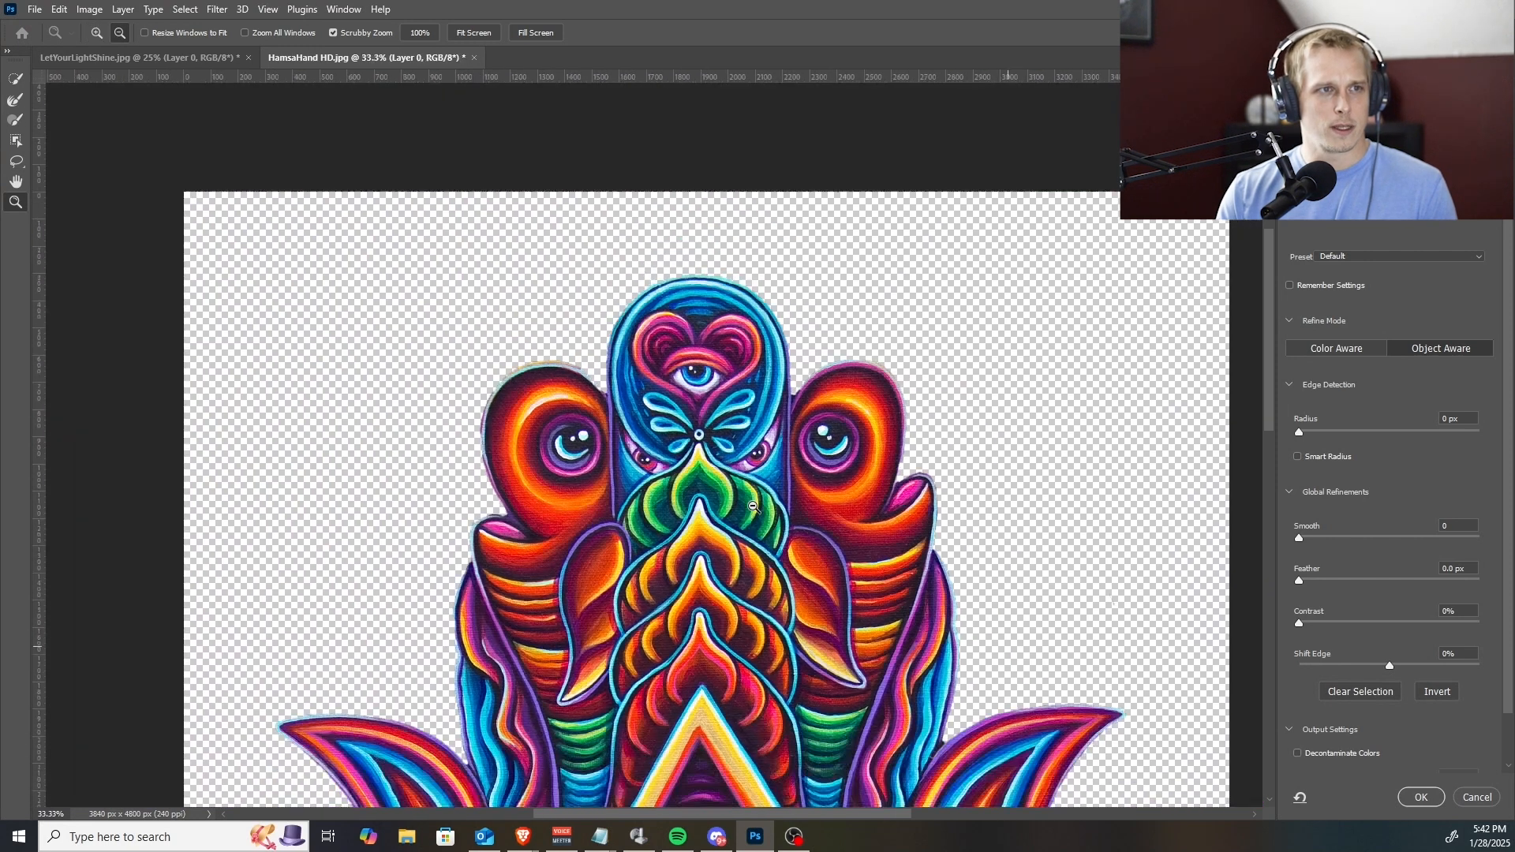
pyautogui.keyDown('alt'); pyautogui.click(759, 587); pyautogui.keyUp('alt')
pyautogui.moveTo(747, 609); pyautogui.dragTo(736, 308)
pyautogui.moveTo(700, 445); pyautogui.dragTo(707, 406)
pyautogui.click(707, 406)
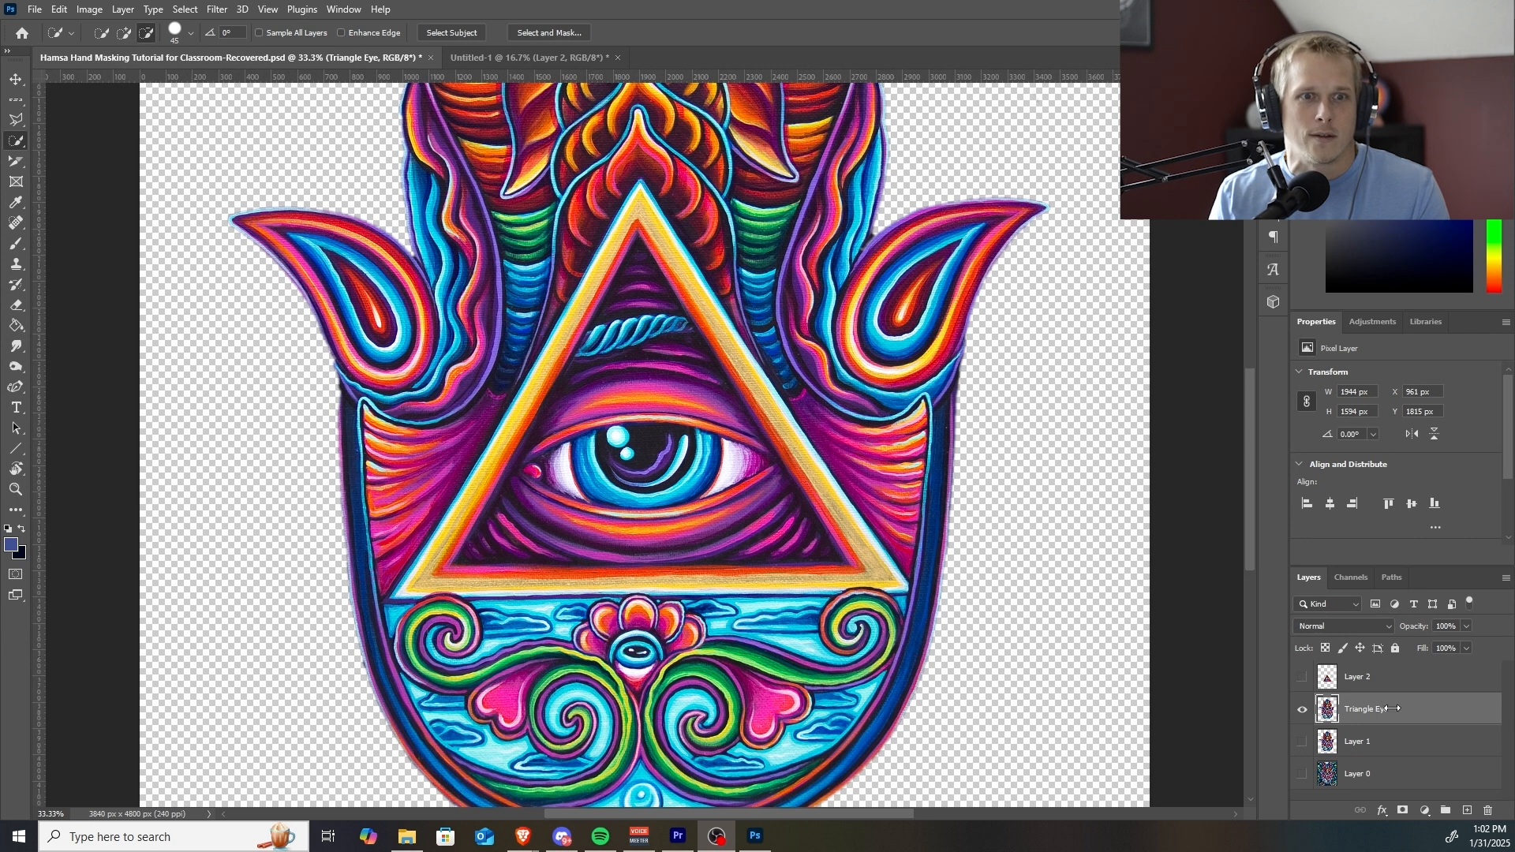
# Load the triangle of Layer 2 as a selection on the Triangle Eye layer and output it through Select and Mask to New Layer with Layer Mask.
pyautogui.keyDown('ctrl'); pyautogui.click(1326, 676); pyautogui.keyUp('ctrl')
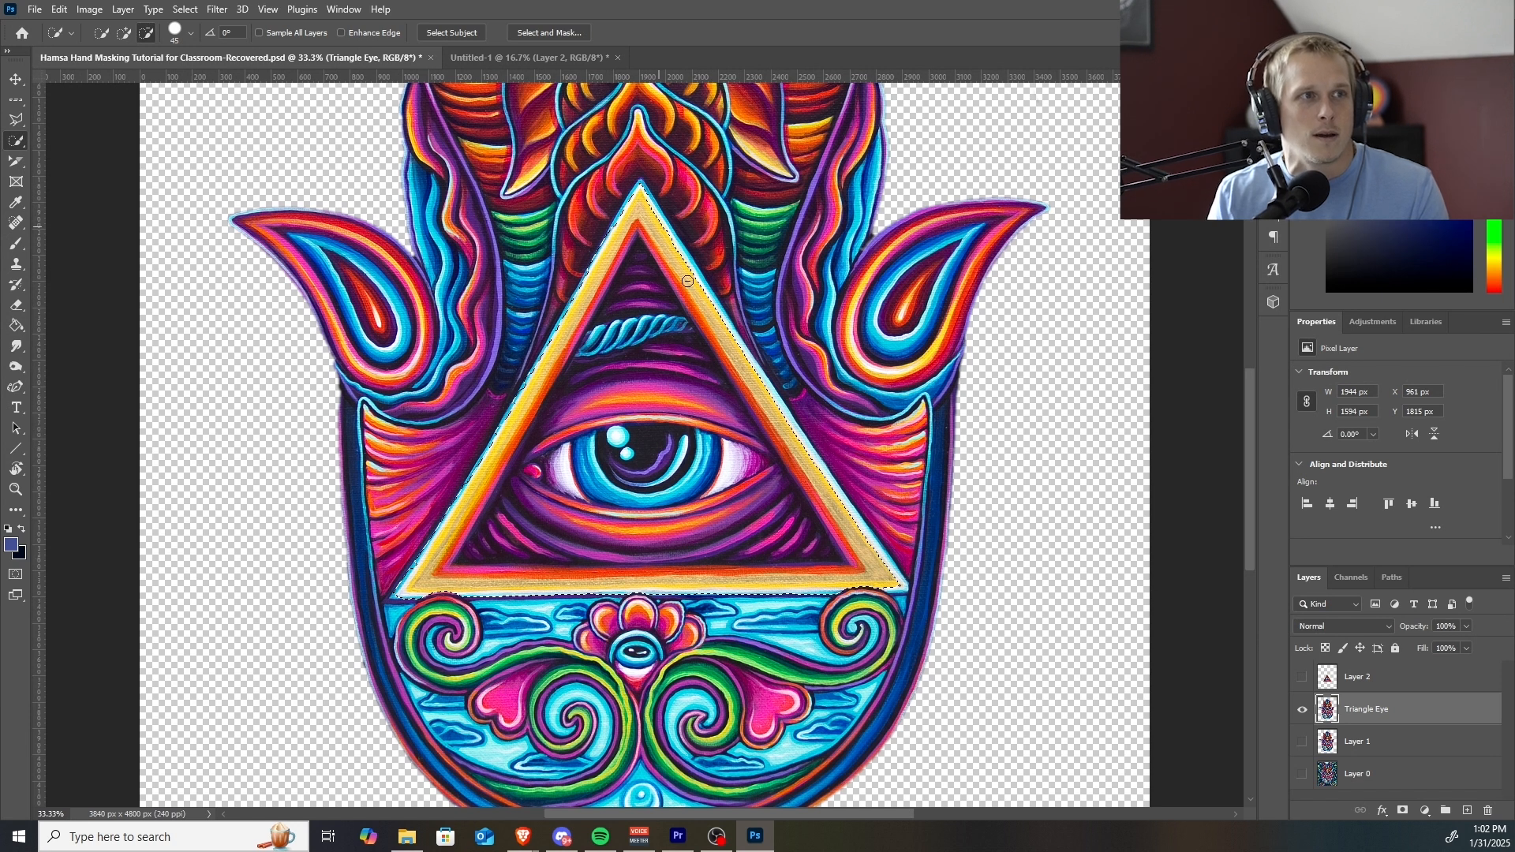
pyautogui.click(552, 26)
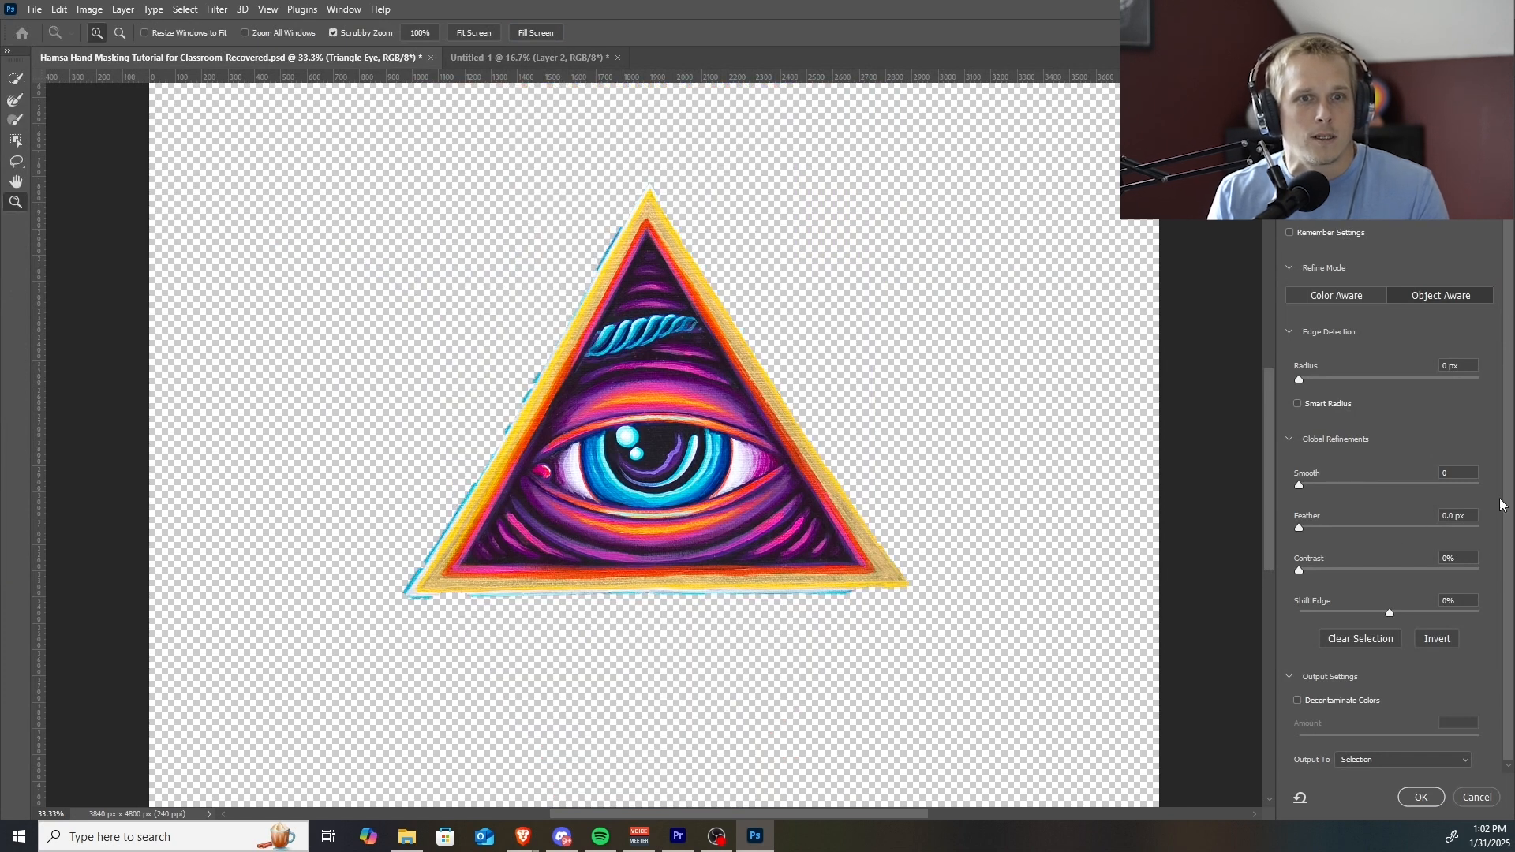
pyautogui.scroll(2, 1506, 671)
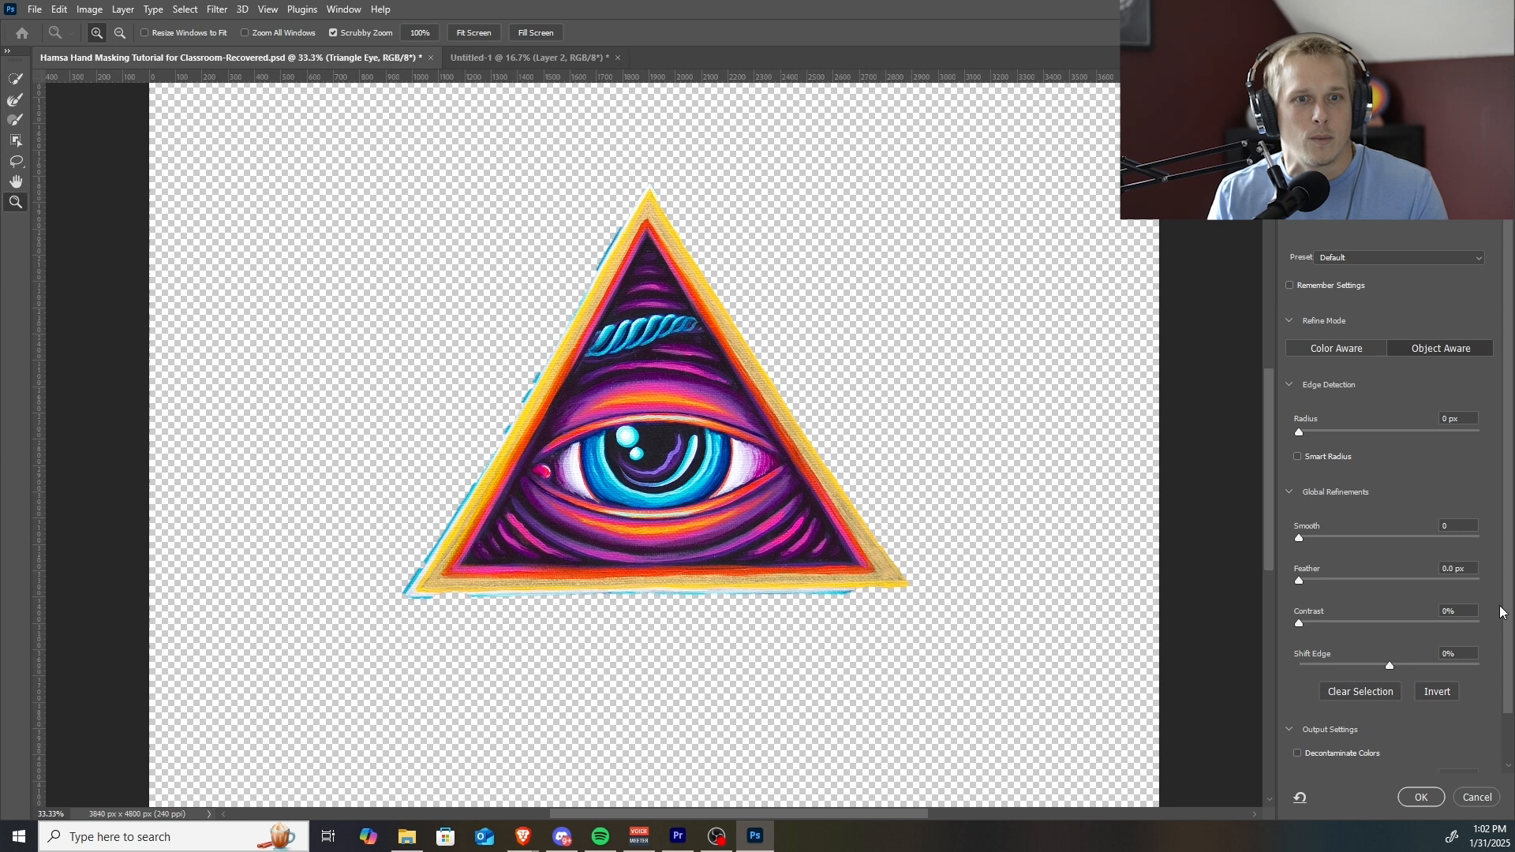
pyautogui.scroll(-2, 1506, 671)
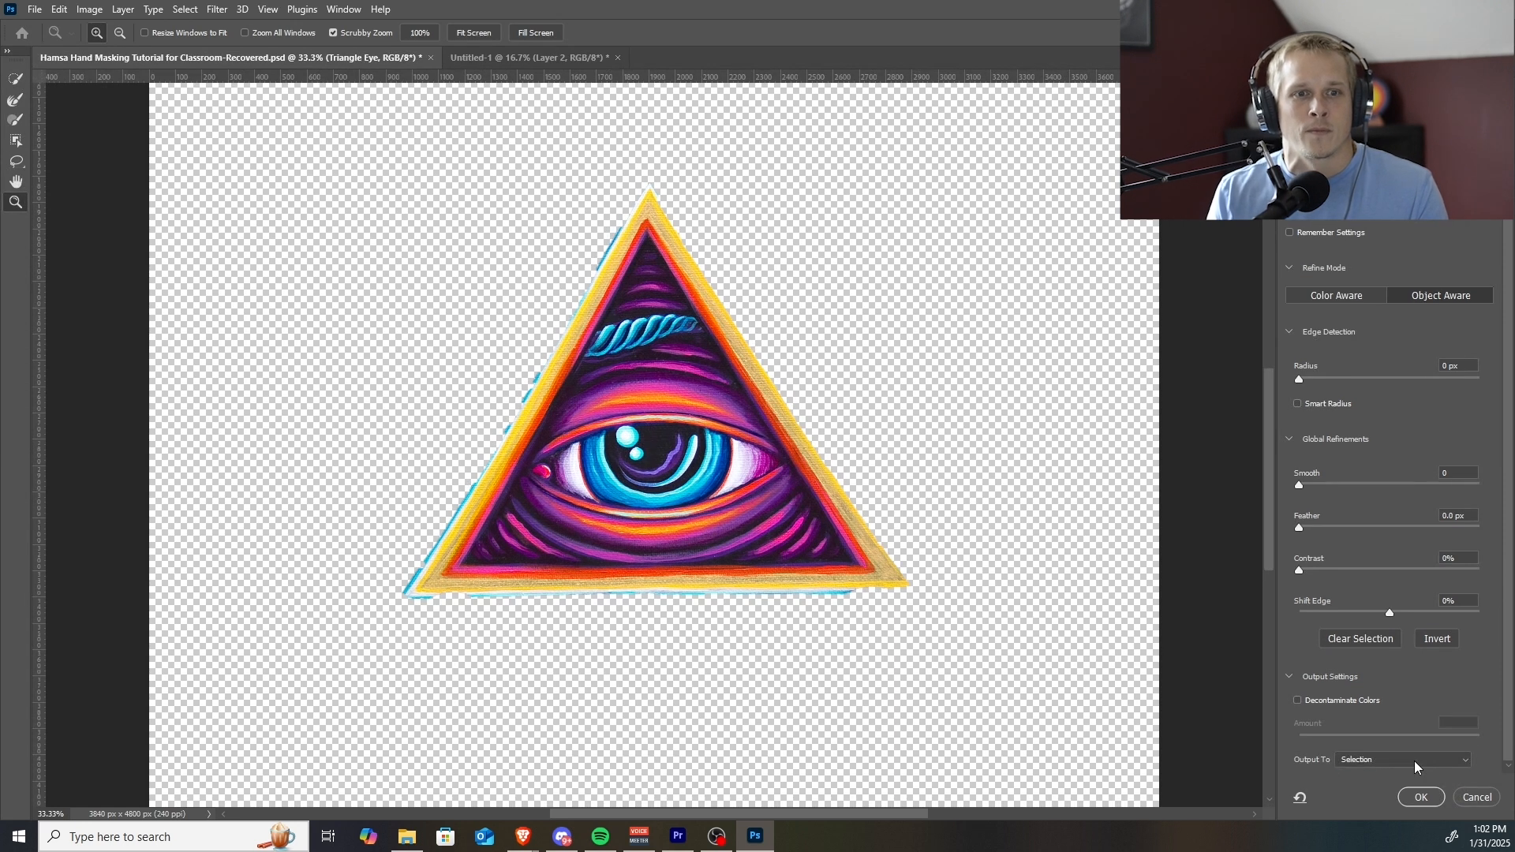
pyautogui.click(1415, 761)
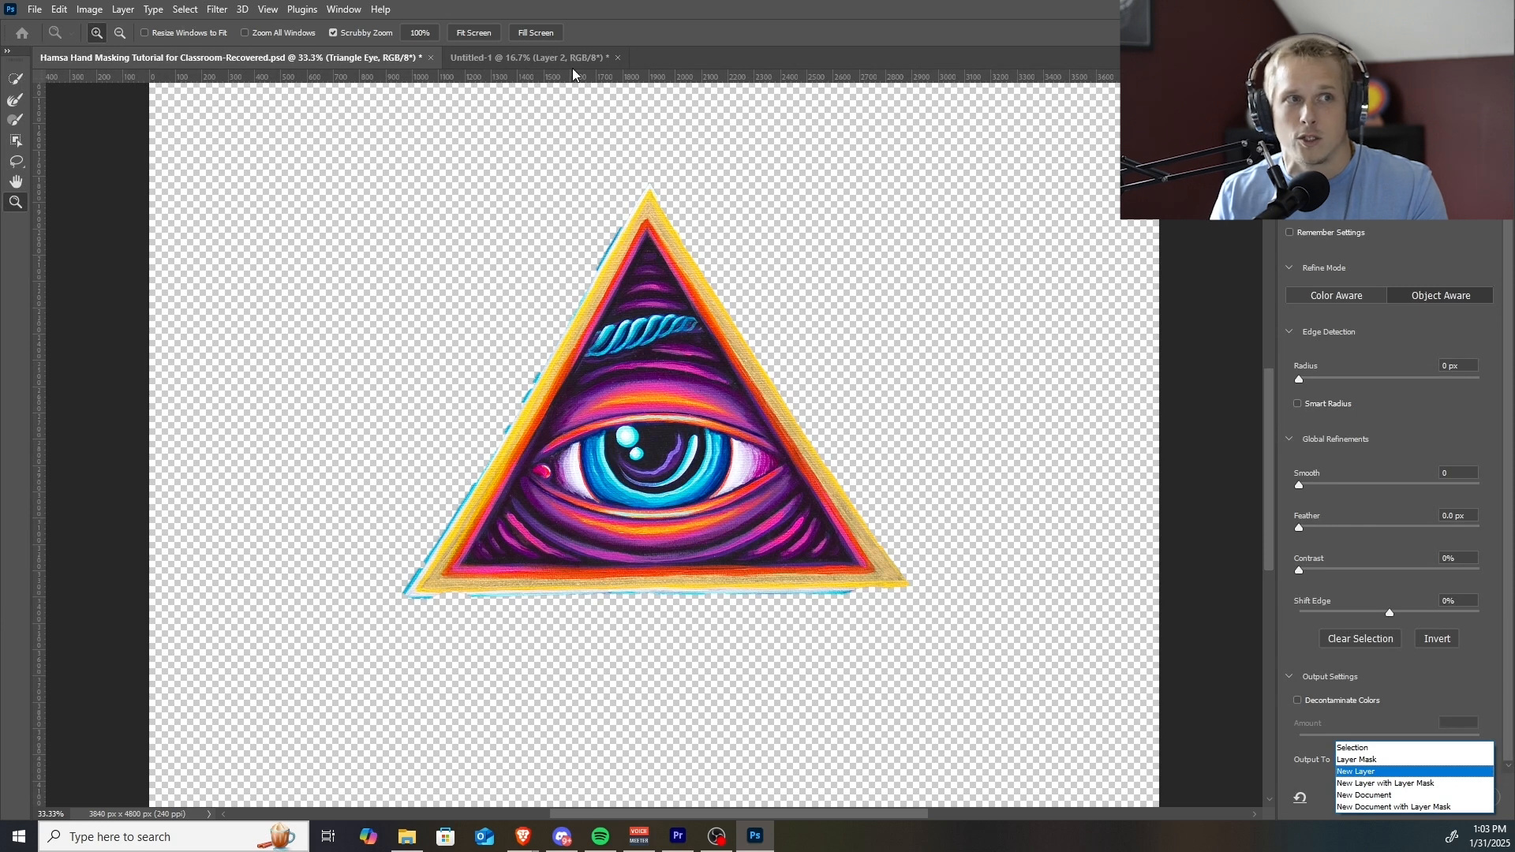
pyautogui.click(1388, 785)
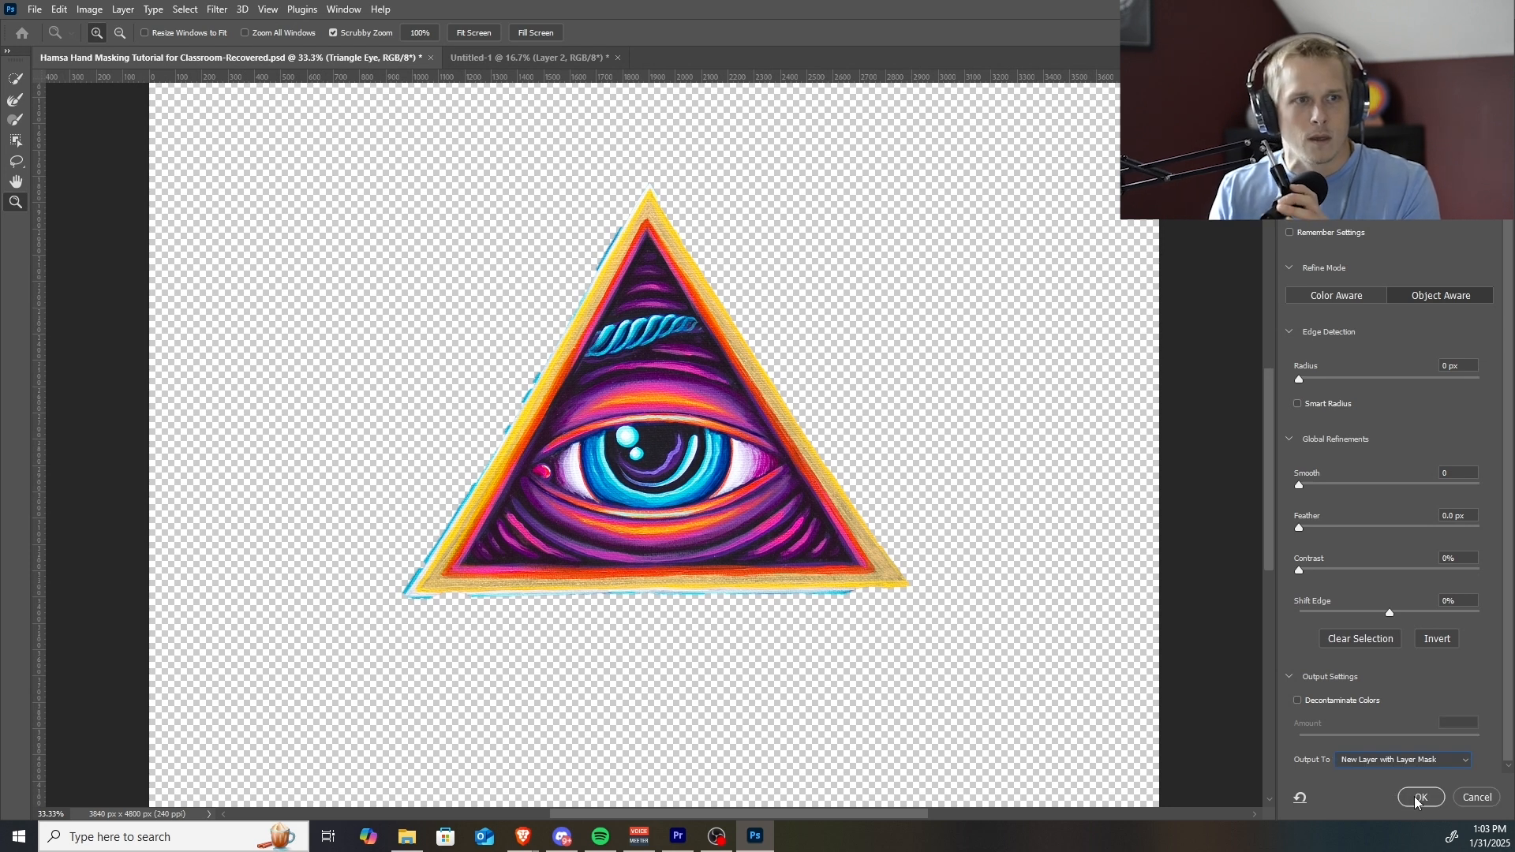
pyautogui.click(1419, 798)
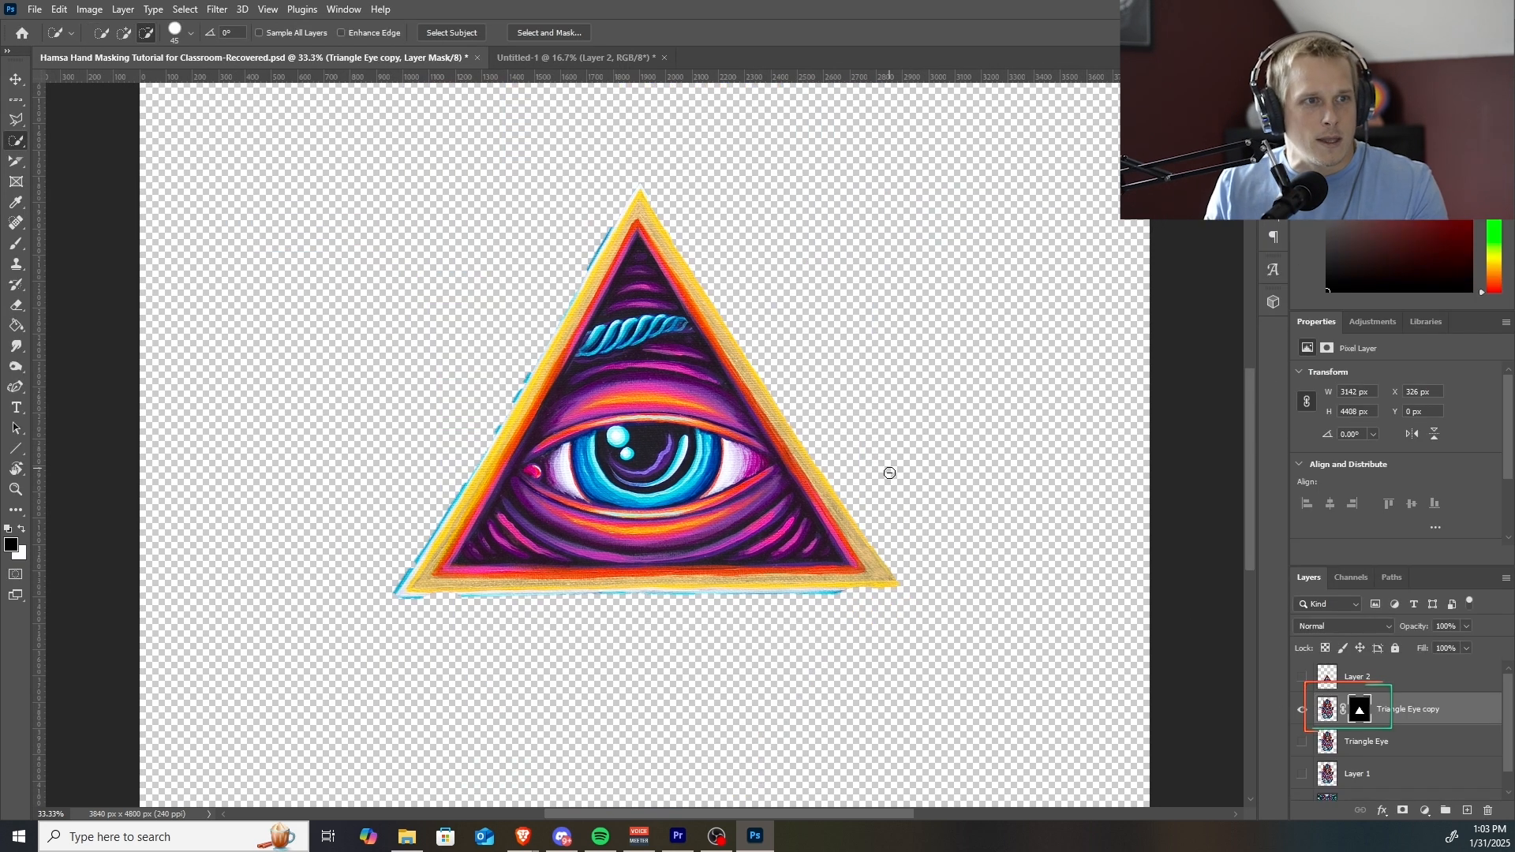
# Brush black across the eye on the Triangle Eye copy layer's mask to hide it, and bring the iris back with white.
pyautogui.press('b')
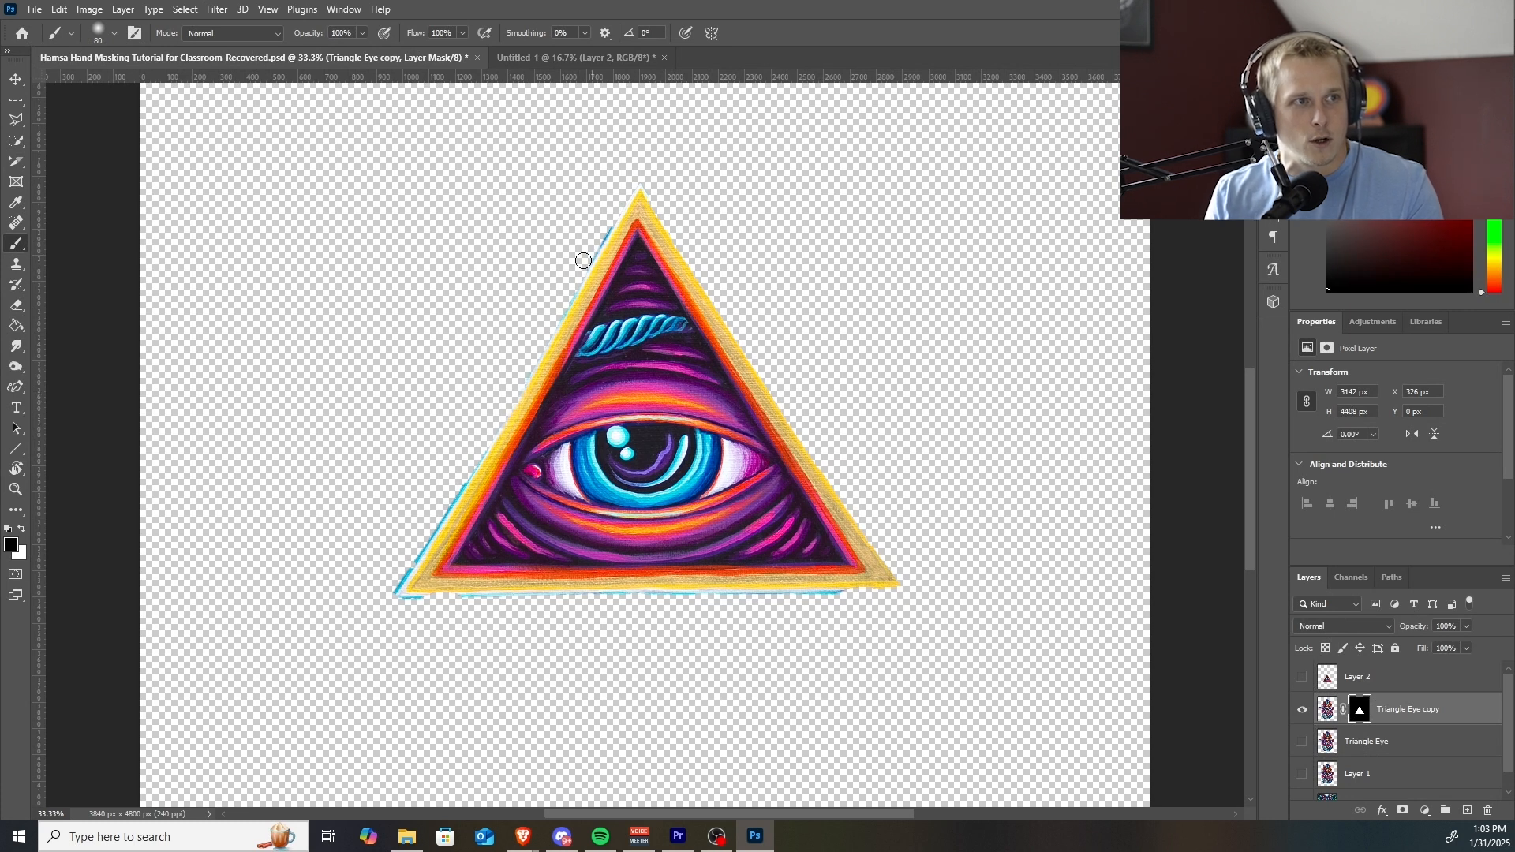
pyautogui.moveTo(539, 328)
pyautogui.mouseDown()
pyautogui.moveTo(613, 422)
pyautogui.moveTo(813, 500)
pyautogui.moveTo(543, 512)
pyautogui.moveTo(789, 517)
pyautogui.mouseUp()
pyautogui.hotkey('ctrl', 'z')
pyautogui.hotkey('ctrl', 'z')
pyautogui.moveTo(518, 413)
pyautogui.mouseDown()
pyautogui.moveTo(646, 404)
pyautogui.moveTo(715, 445)
pyautogui.moveTo(711, 485)
pyautogui.mouseUp()
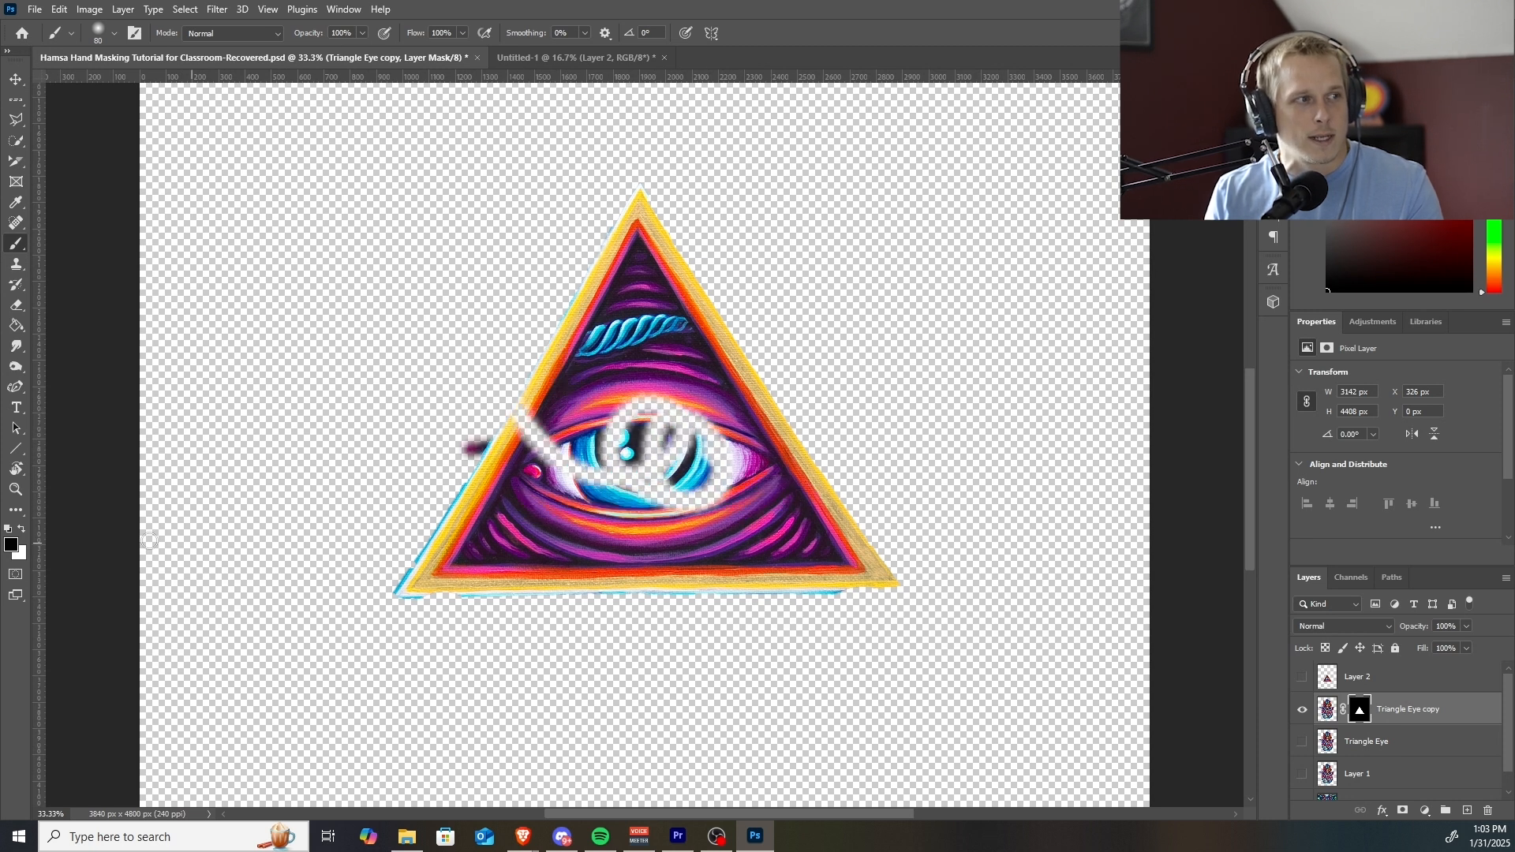
pyautogui.moveTo(627, 412)
pyautogui.mouseDown()
pyautogui.moveTo(626, 476)
pyautogui.moveTo(620, 438)
pyautogui.moveTo(648, 390)
pyautogui.moveTo(674, 462)
pyautogui.moveTo(685, 447)
pyautogui.moveTo(666, 413)
pyautogui.moveTo(599, 425)
pyautogui.moveTo(725, 457)
pyautogui.mouseUp()
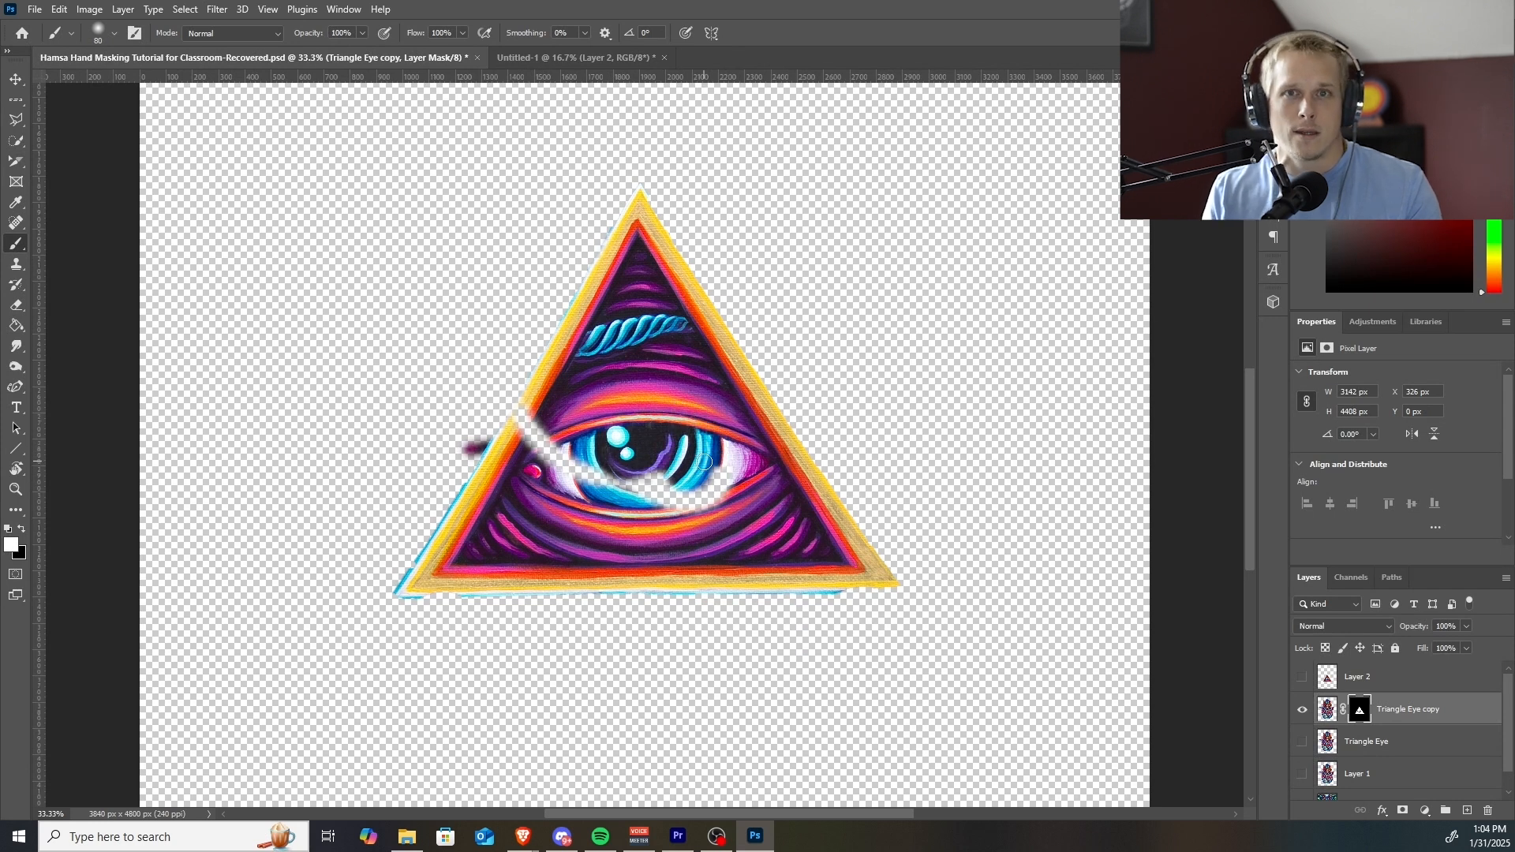
# Paint the Triangle Eye copy mask white with a large soft brush to restore the eye and reveal the surrounding hand artwork.
pyautogui.moveTo(517, 391)
pyautogui.mouseDown()
pyautogui.moveTo(464, 483)
pyautogui.moveTo(486, 430)
pyautogui.moveTo(397, 601)
pyautogui.moveTo(569, 274)
pyautogui.moveTo(481, 438)
pyautogui.moveTo(481, 507)
pyautogui.moveTo(427, 547)
pyautogui.moveTo(490, 343)
pyautogui.moveTo(362, 488)
pyautogui.moveTo(401, 437)
pyautogui.moveTo(384, 420)
pyautogui.moveTo(364, 471)
pyautogui.moveTo(413, 426)
pyautogui.moveTo(460, 452)
pyautogui.moveTo(443, 550)
pyautogui.moveTo(372, 618)
pyautogui.moveTo(371, 477)
pyautogui.moveTo(412, 453)
pyautogui.moveTo(435, 501)
pyautogui.moveTo(414, 570)
pyautogui.mouseUp()
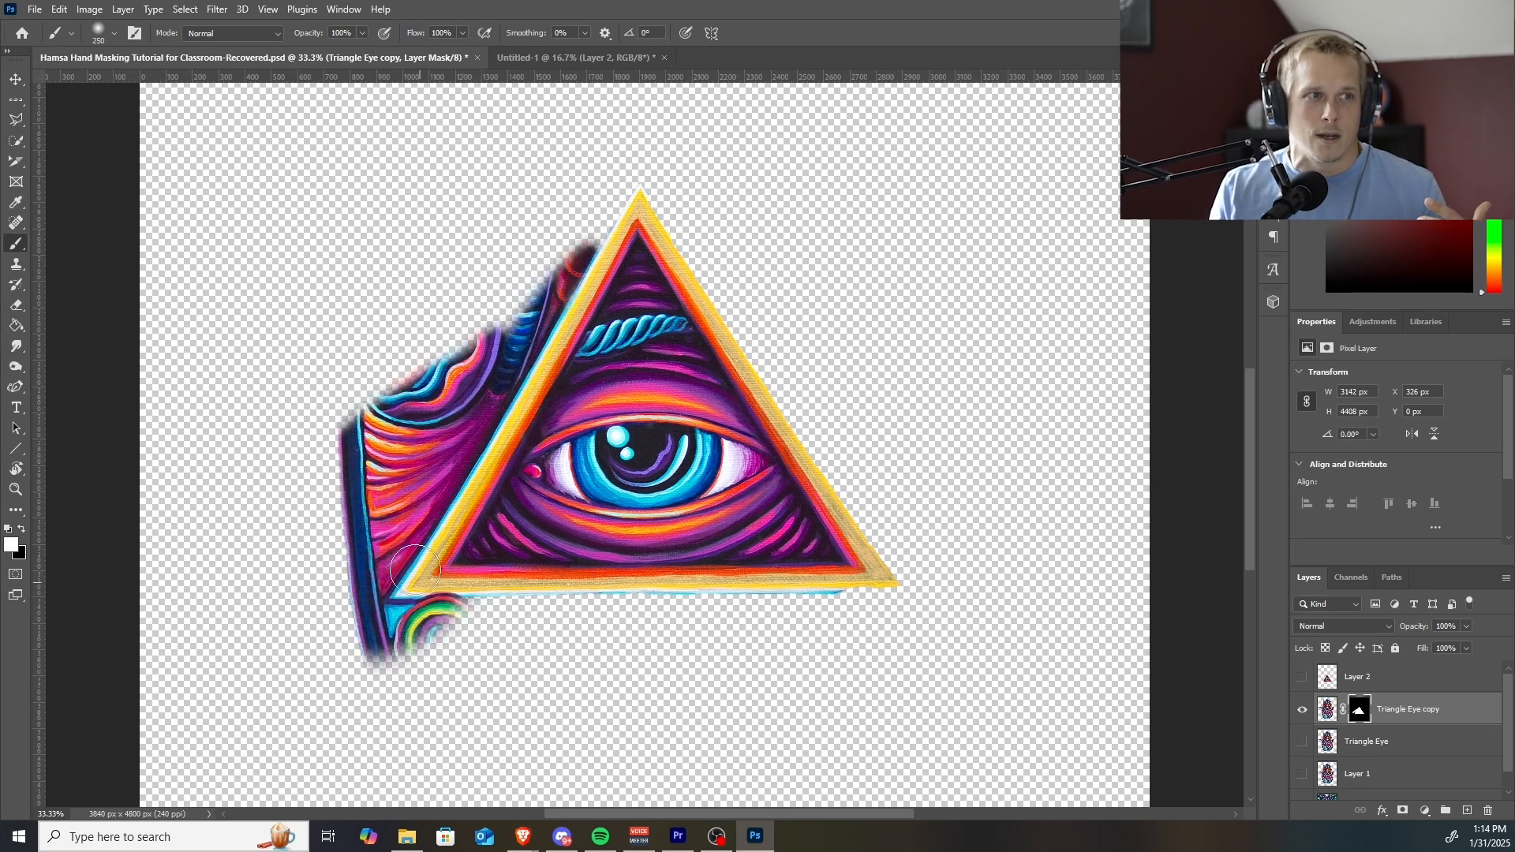
pyautogui.moveTo(506, 292)
pyautogui.mouseDown()
pyautogui.moveTo(559, 253)
pyautogui.moveTo(502, 360)
pyautogui.moveTo(571, 234)
pyautogui.moveTo(479, 416)
pyautogui.moveTo(497, 315)
pyautogui.mouseUp()
pyautogui.click(22, 528)
pyautogui.moveTo(861, 291)
pyautogui.mouseDown()
pyautogui.moveTo(829, 395)
pyautogui.moveTo(549, 305)
pyautogui.moveTo(1015, 321)
pyautogui.moveTo(916, 474)
pyautogui.moveTo(298, 626)
pyautogui.moveTo(1003, 720)
pyautogui.mouseUp()
pyautogui.moveTo(1022, 379)
pyautogui.mouseDown()
pyautogui.moveTo(706, 274)
pyautogui.moveTo(983, 294)
pyautogui.moveTo(652, 348)
pyautogui.moveTo(708, 352)
pyautogui.mouseUp()
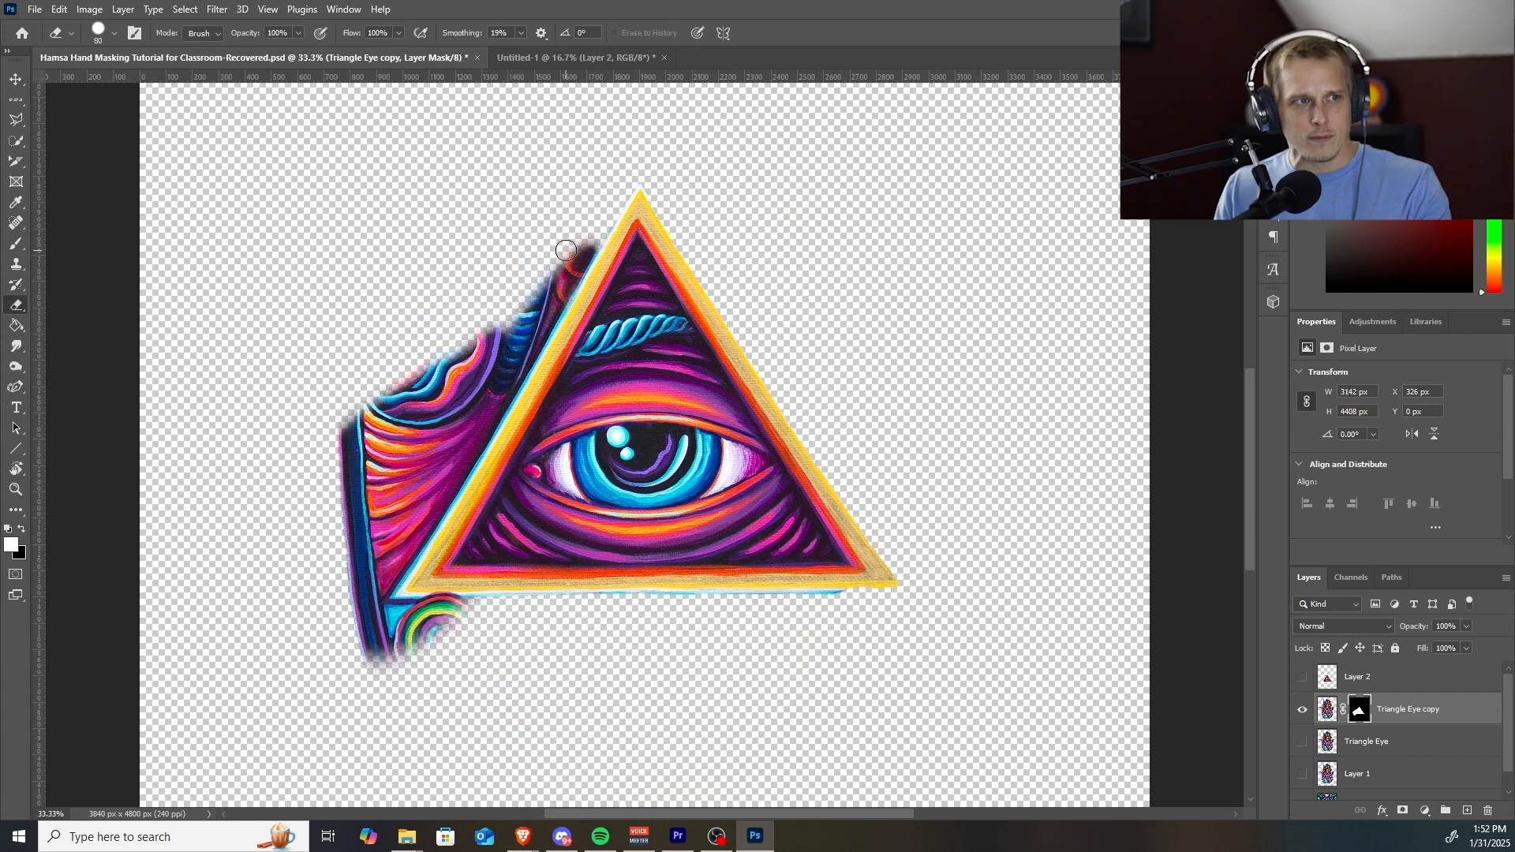
# Erase the revealed hand artwork around the triangle on the Triangle Eye copy mask, following the triangle's outer edges.
pyautogui.moveTo(568, 261)
pyautogui.mouseDown()
pyautogui.moveTo(445, 298)
pyautogui.moveTo(449, 379)
pyautogui.moveTo(365, 603)
pyautogui.moveTo(491, 660)
pyautogui.moveTo(492, 619)
pyautogui.moveTo(425, 616)
pyautogui.mouseUp()
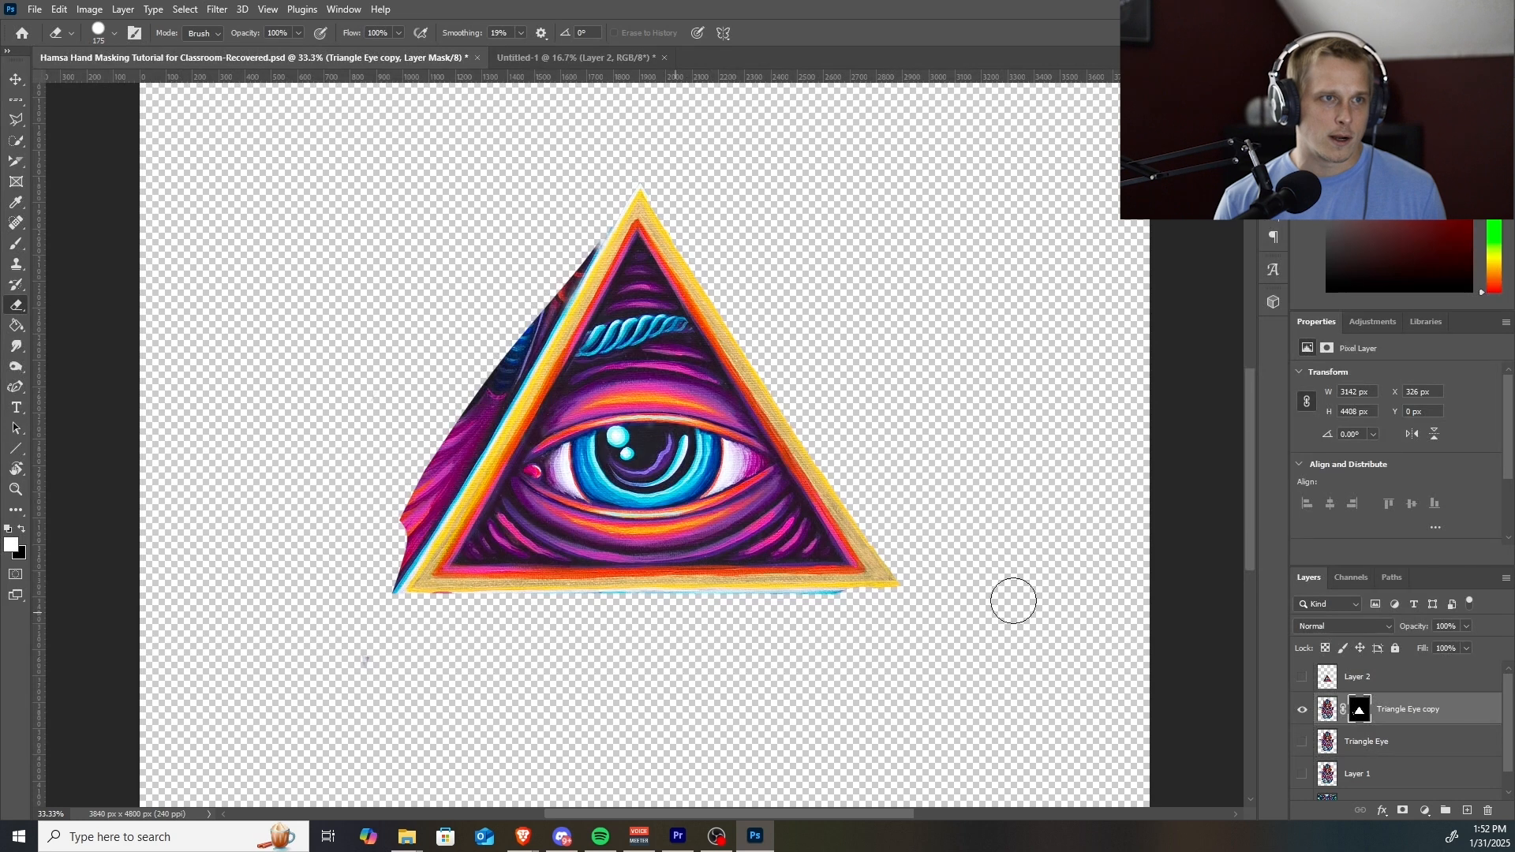
pyautogui.press('r')
pyautogui.moveTo(783, 534)
pyautogui.mouseDown()
pyautogui.moveTo(756, 565)
pyautogui.moveTo(640, 609)
pyautogui.mouseUp()
pyautogui.moveTo(386, 285)
pyautogui.mouseDown()
pyautogui.moveTo(809, 284)
pyautogui.moveTo(443, 281)
pyautogui.moveTo(913, 329)
pyautogui.mouseUp()
# Inspect the outer edges and corners of the triangle eye cutout in the HamsaHand HD document, both close up and as a whole.
pyautogui.press('r')
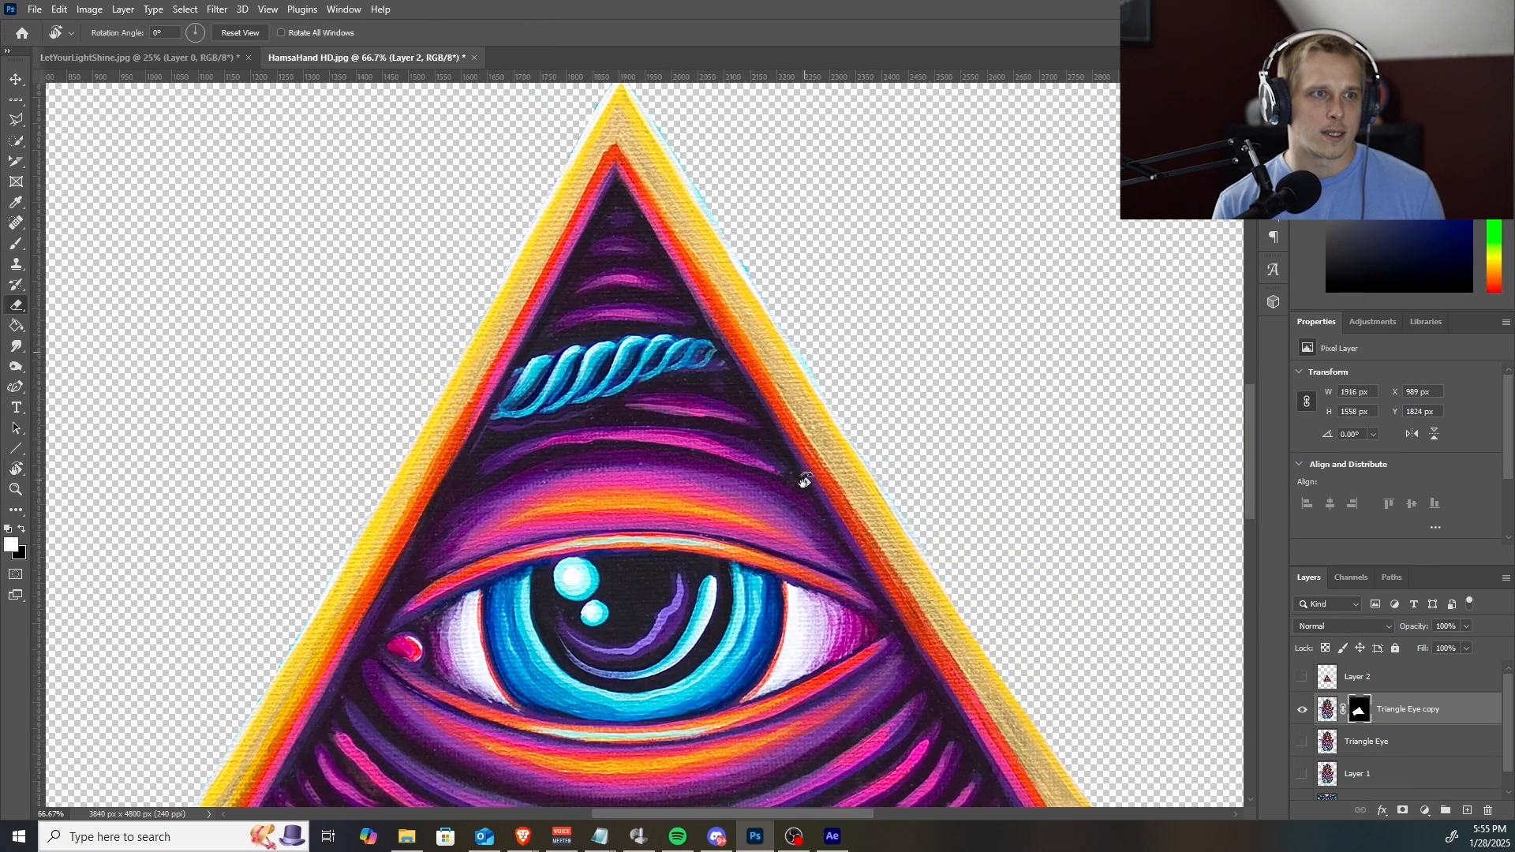
pyautogui.moveTo(696, 516); pyautogui.dragTo(671, 442)
pyautogui.moveTo(779, 448); pyautogui.dragTo(703, 462)
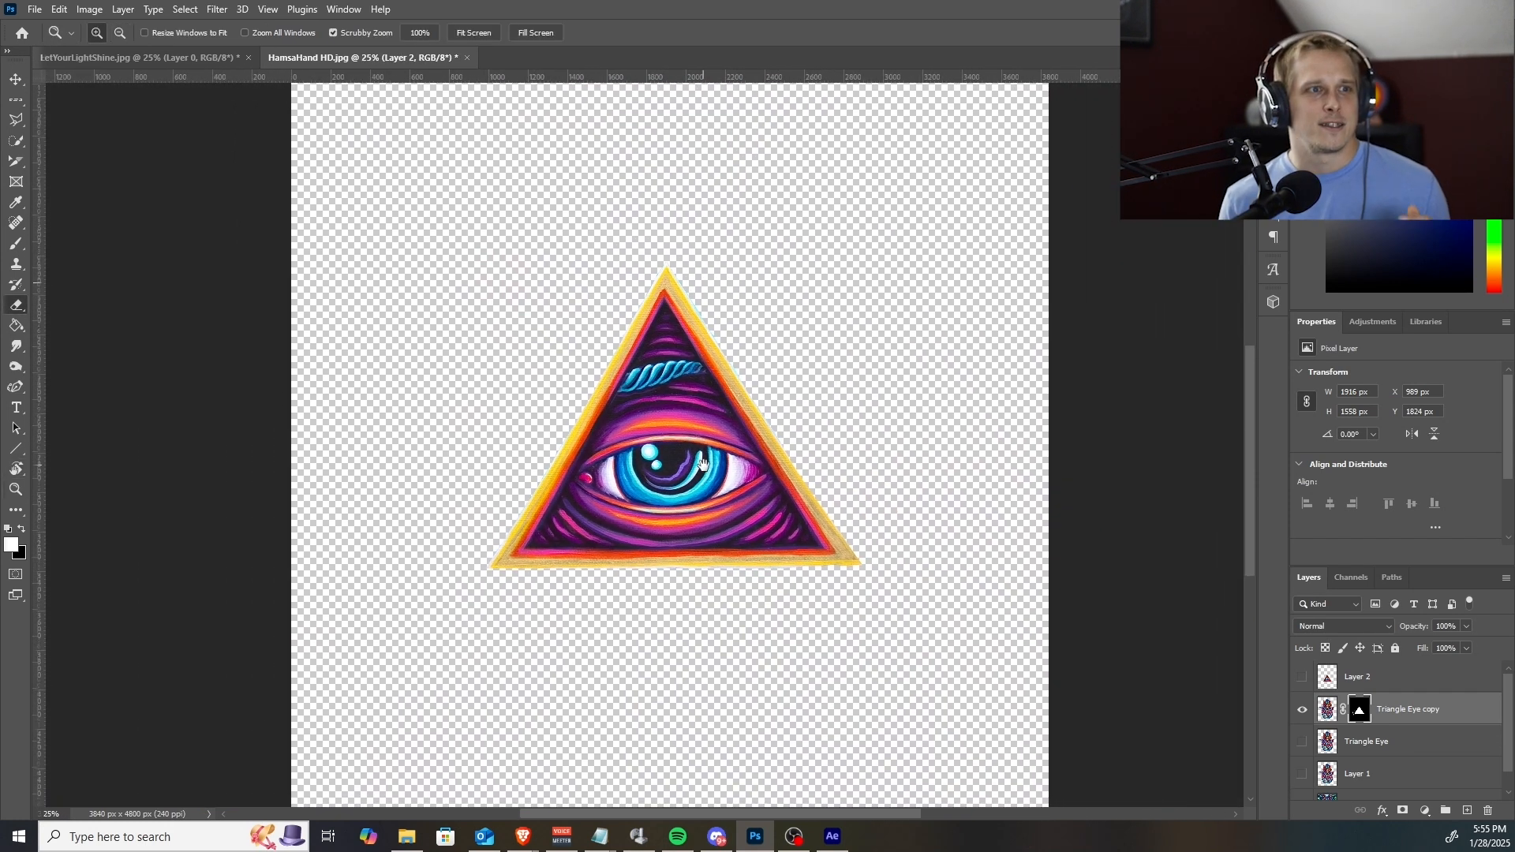
pyautogui.scroll(3, 534, 595)
pyautogui.press('r')
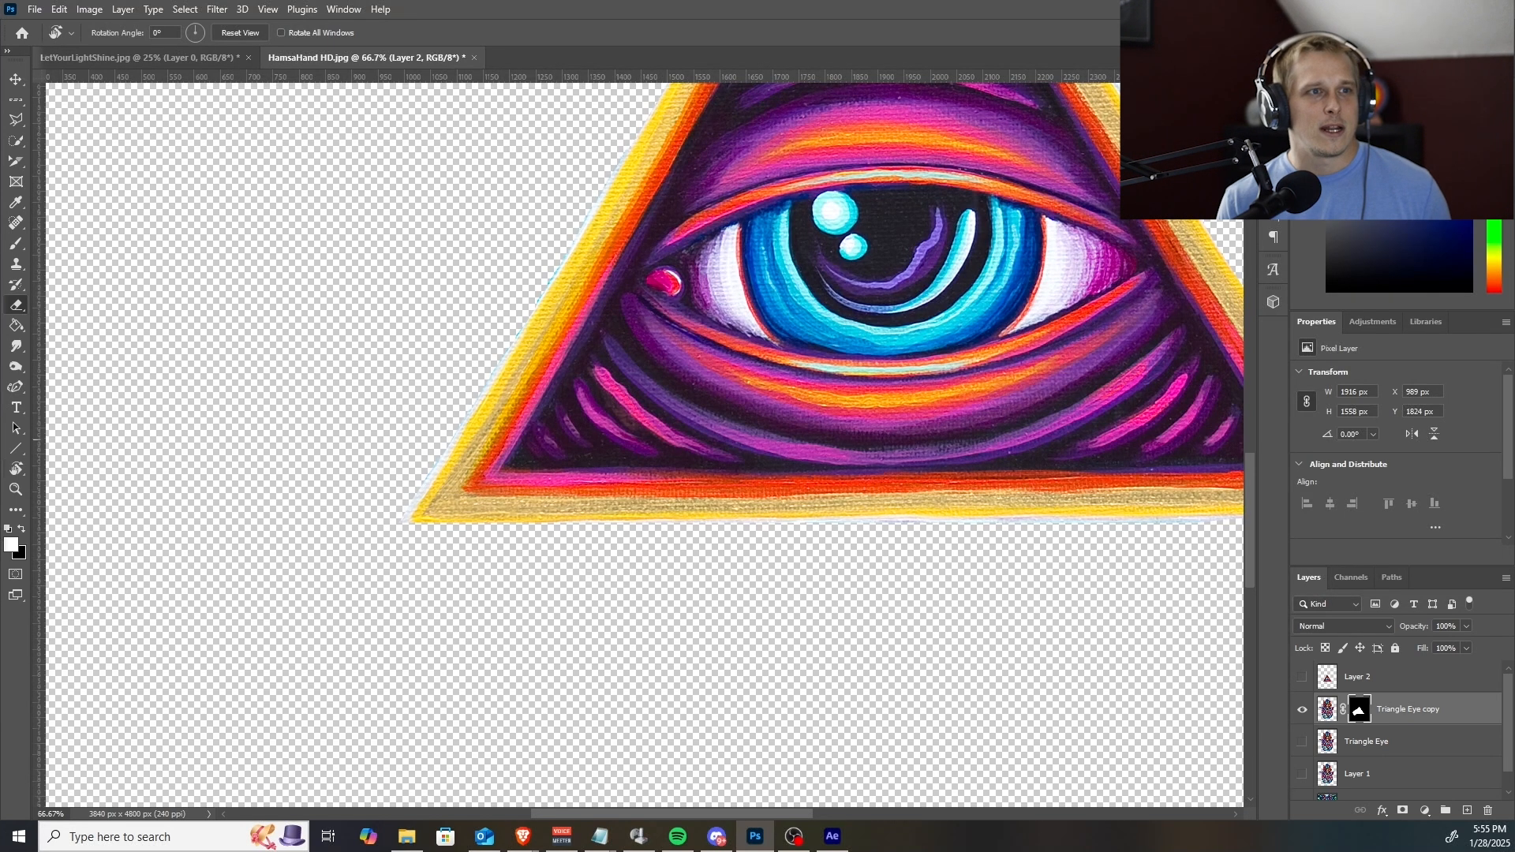
pyautogui.moveTo(821, 567); pyautogui.dragTo(587, 695)
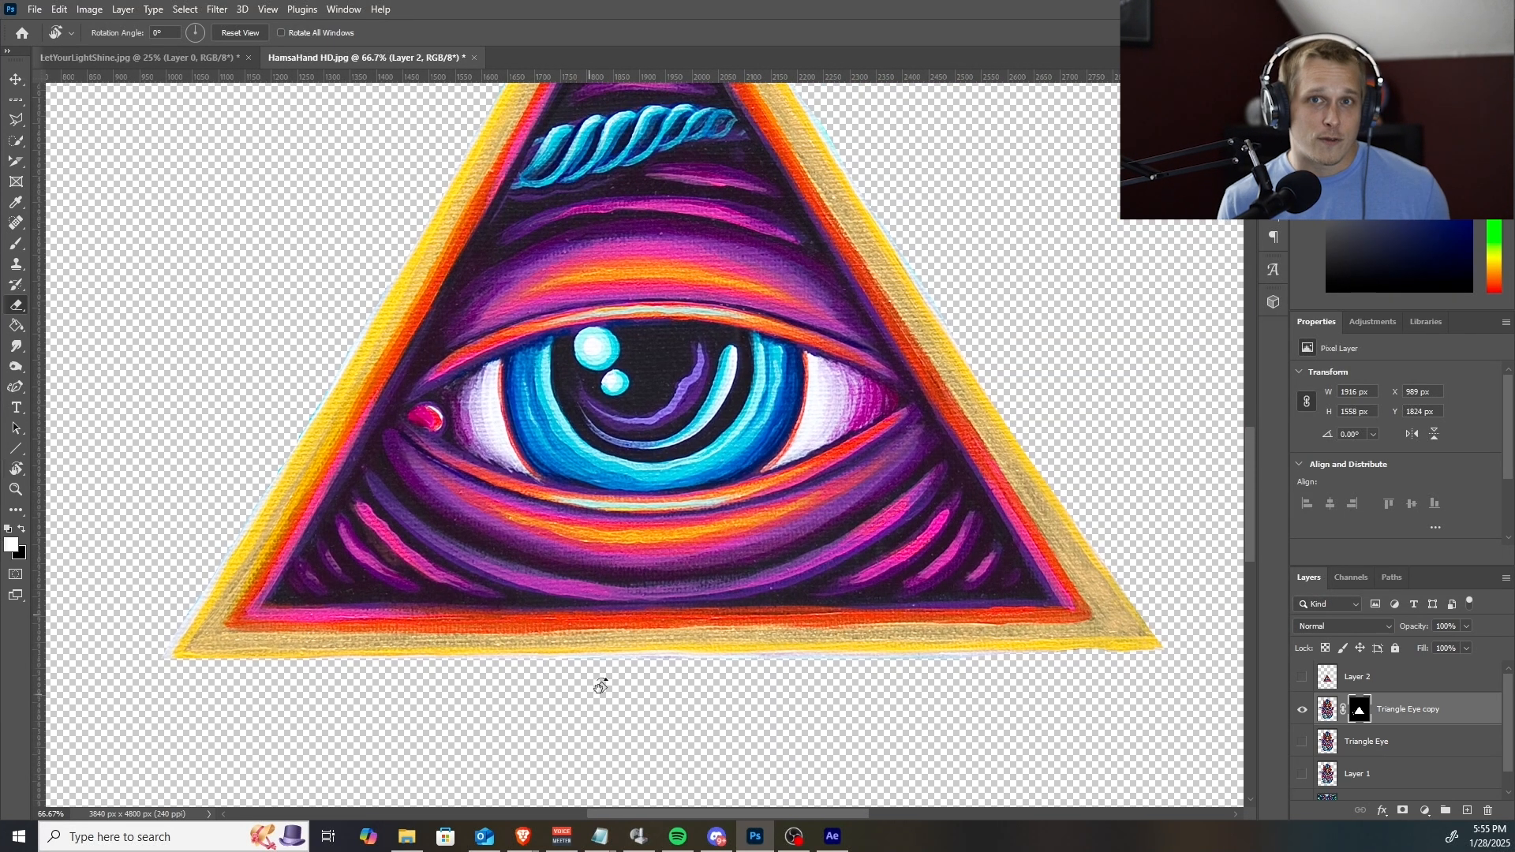
pyautogui.keyDown('alt'); pyautogui.click(705, 607); pyautogui.keyUp('alt')
pyautogui.keyDown('alt'); pyautogui.click(705, 607); pyautogui.keyUp('alt')
pyautogui.keyDown('alt'); pyautogui.click(704, 607); pyautogui.keyUp('alt')
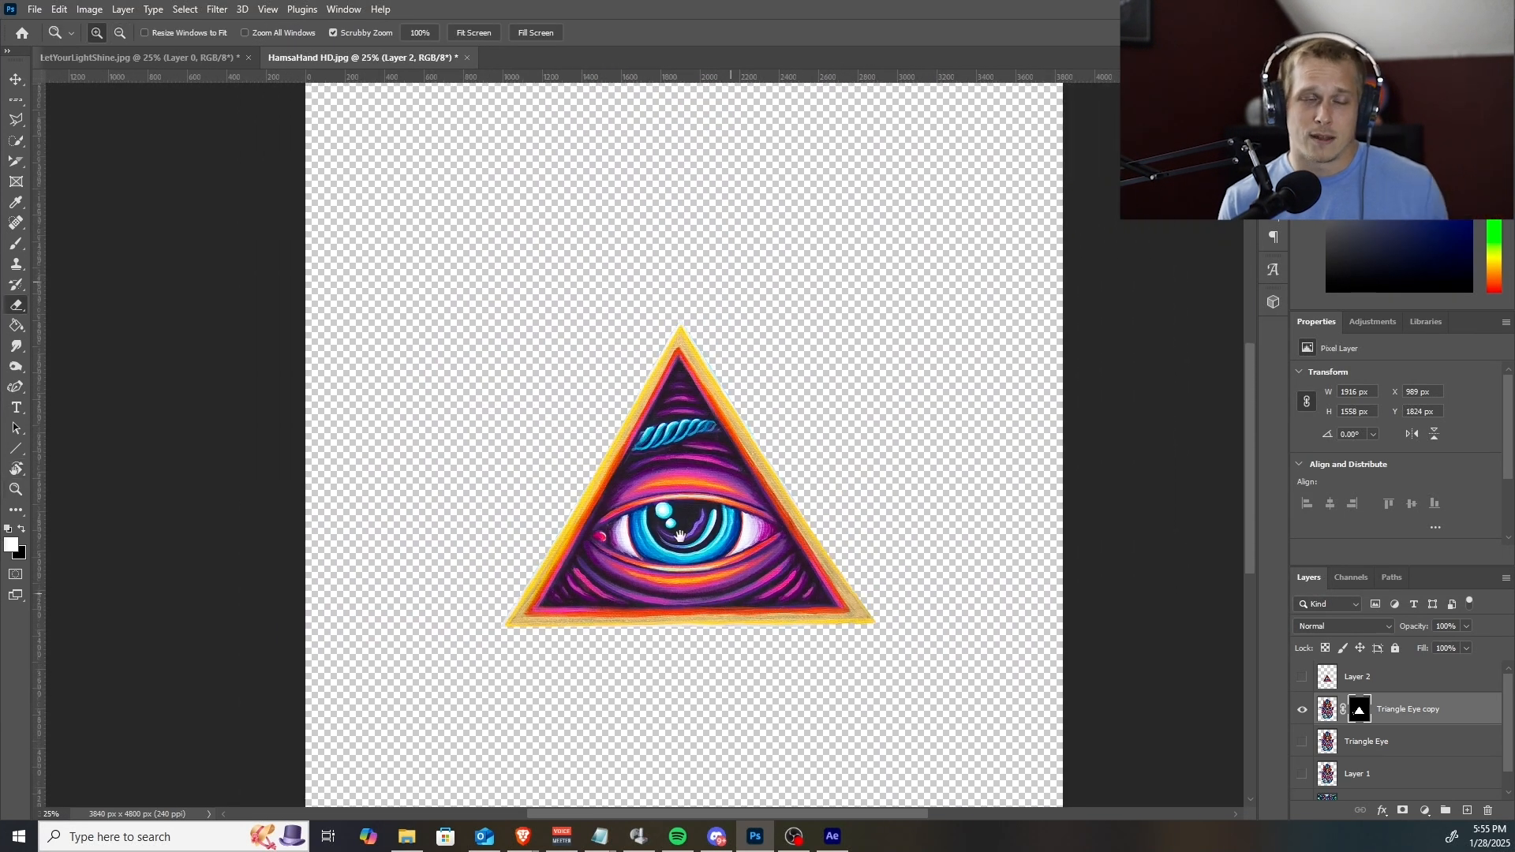
pyautogui.moveTo(710, 602); pyautogui.dragTo(656, 520)
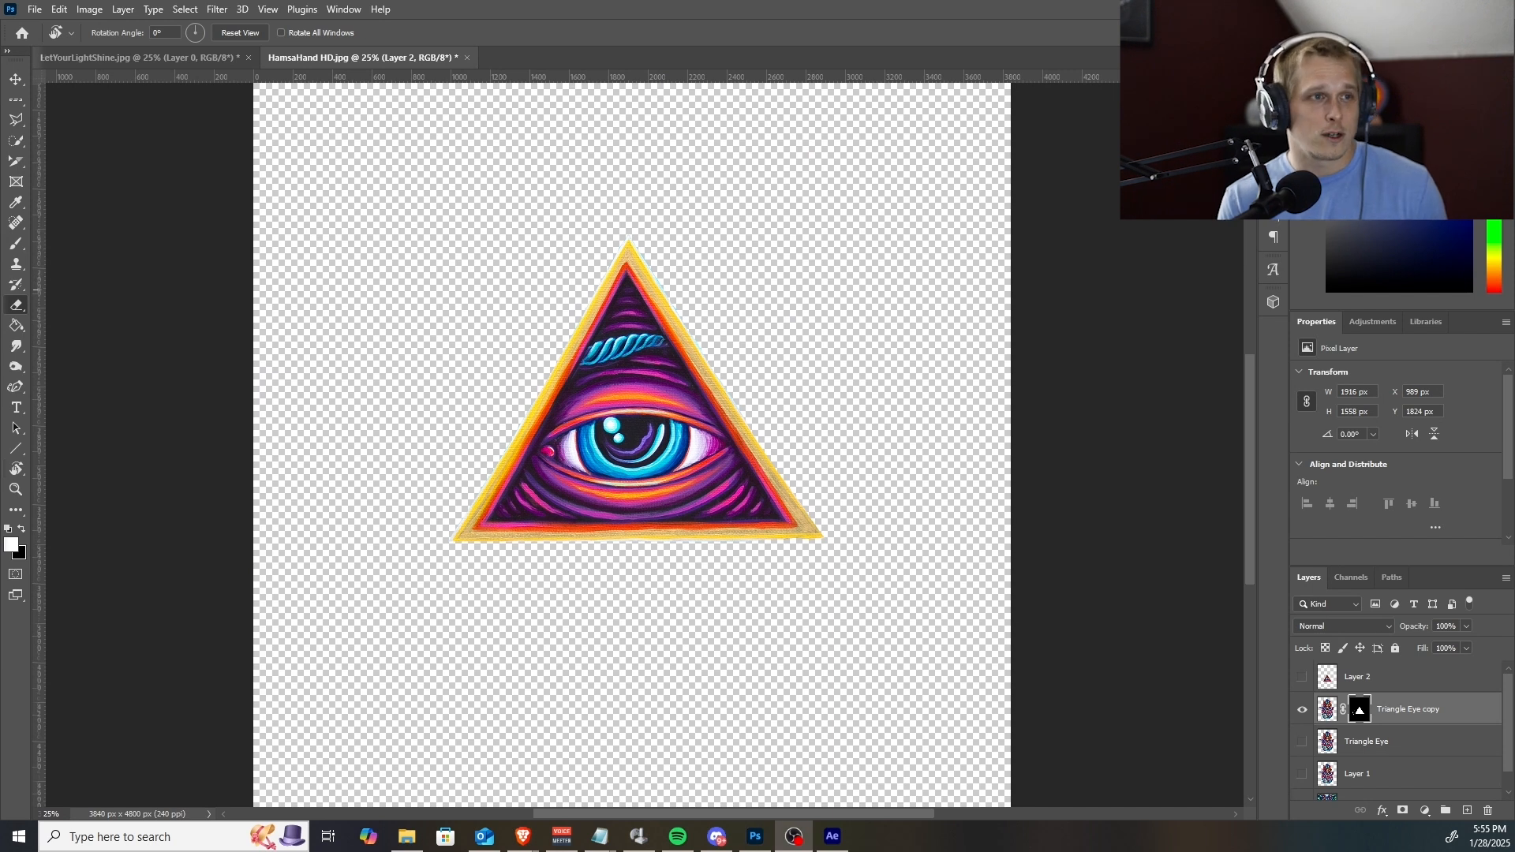